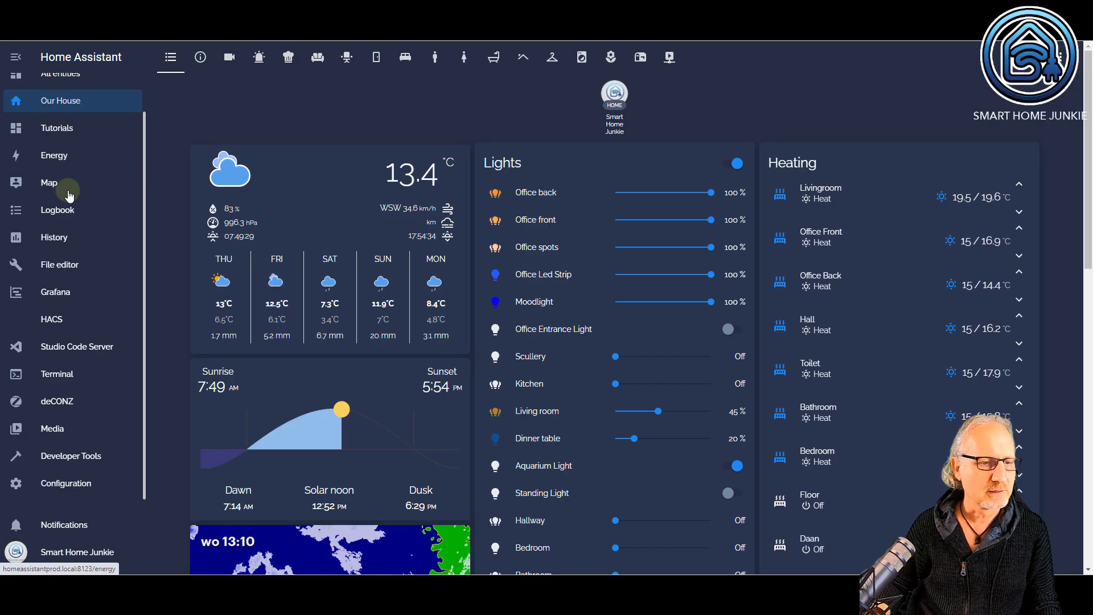
Open the automations configuration and start a new empty automation from scratch.
scroll(60, 353, down, 3)
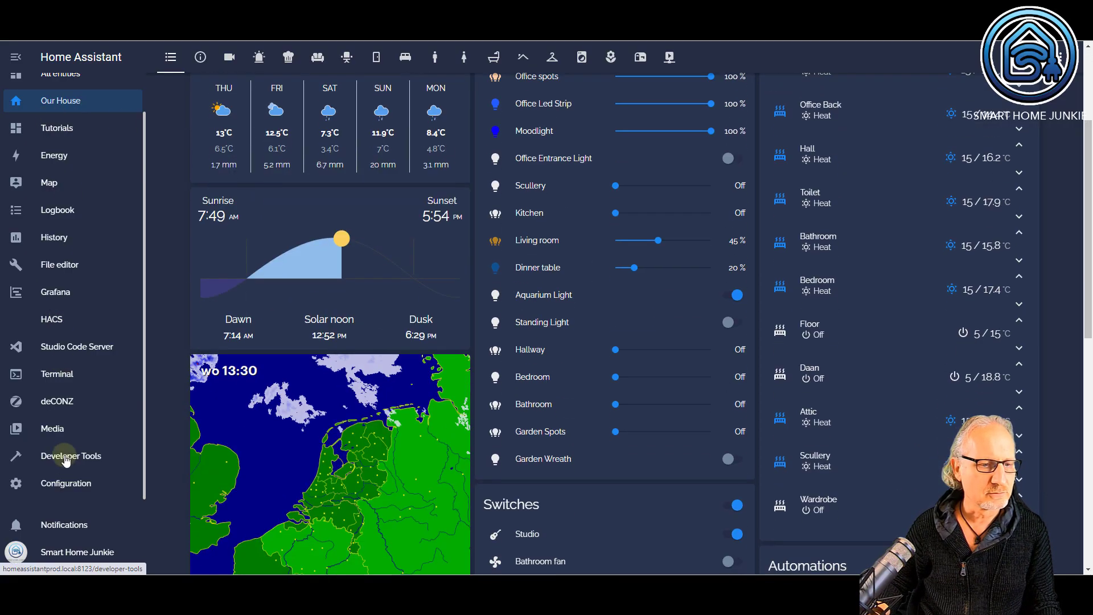
click(78, 487)
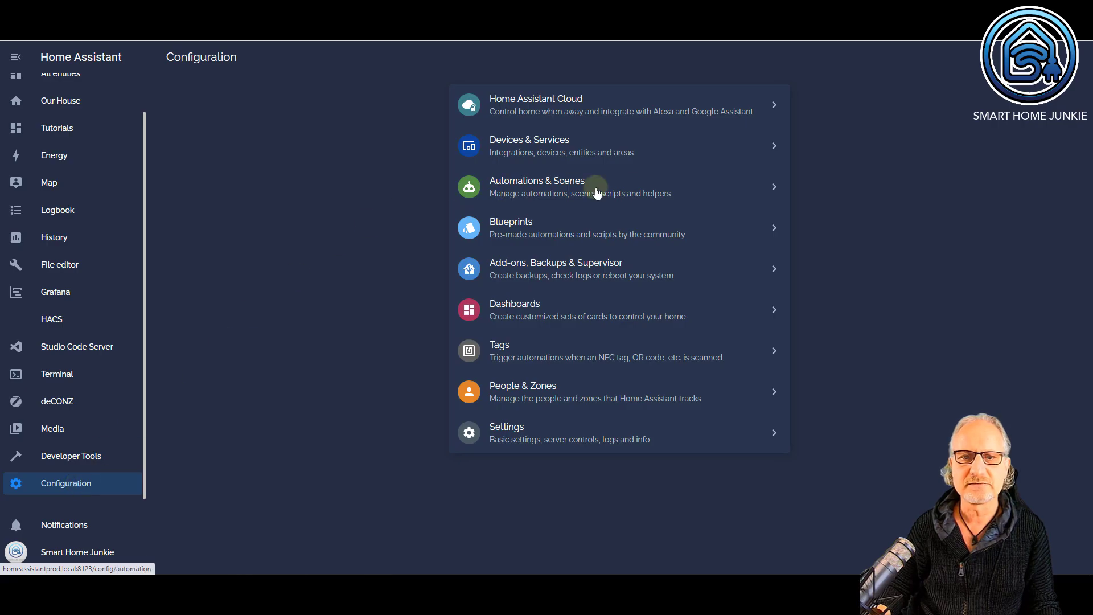
click(556, 196)
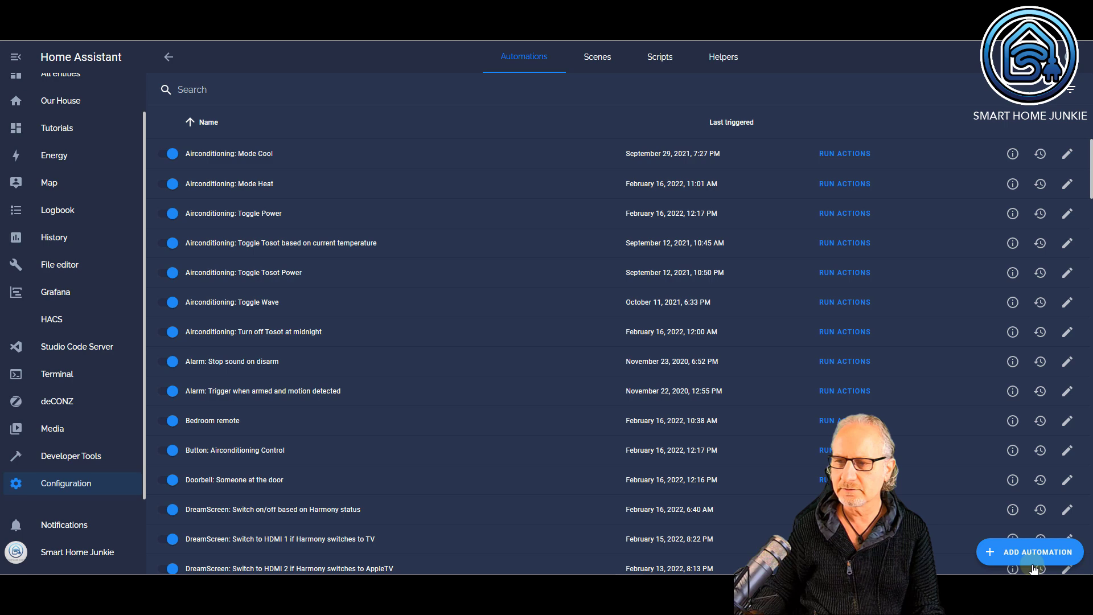
click(1042, 551)
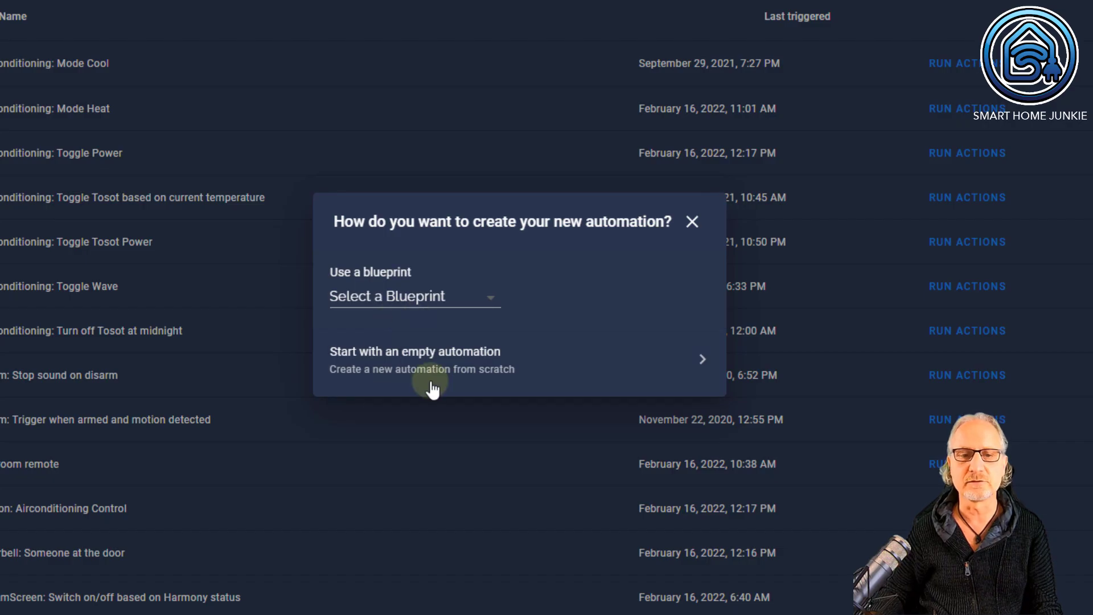
click(520, 360)
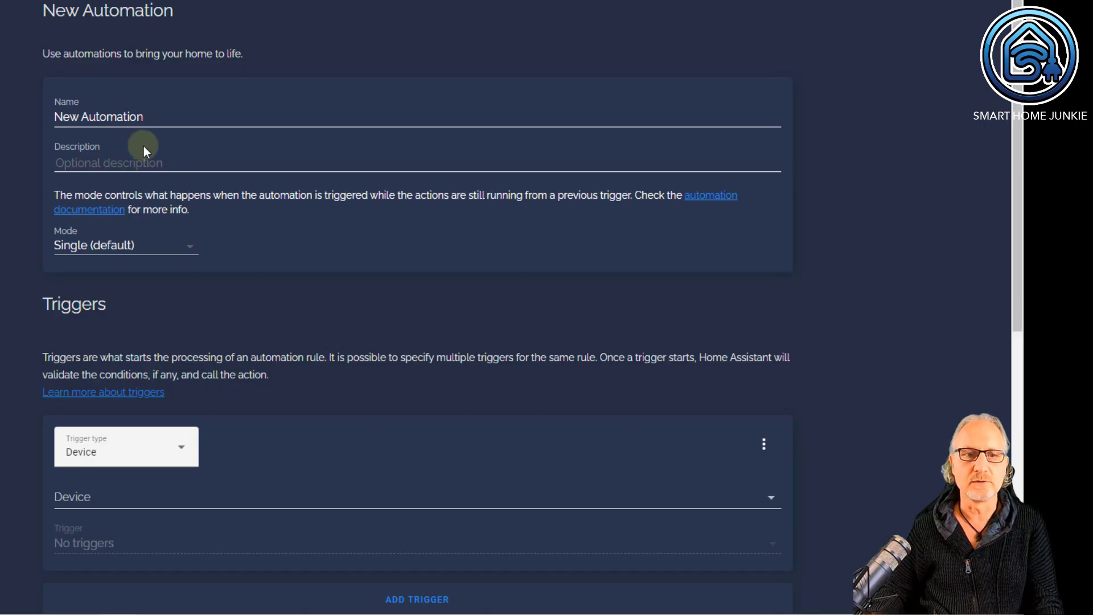
Name the new automation "Light: turn on kitchen".
click(157, 117)
drag(159, 117, 45, 117)
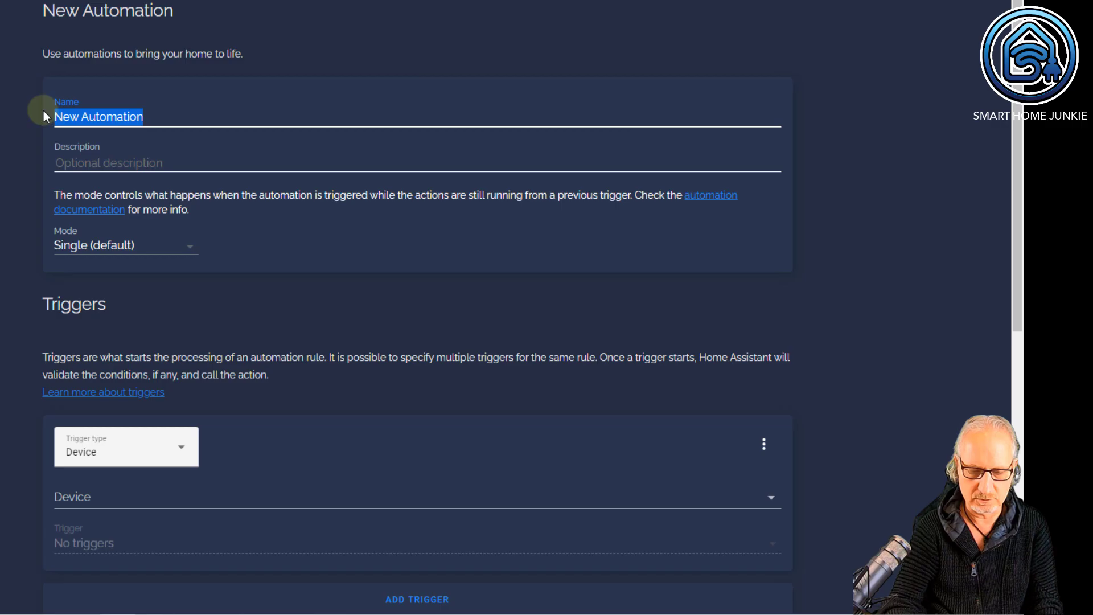
text(Light: turn on ki)
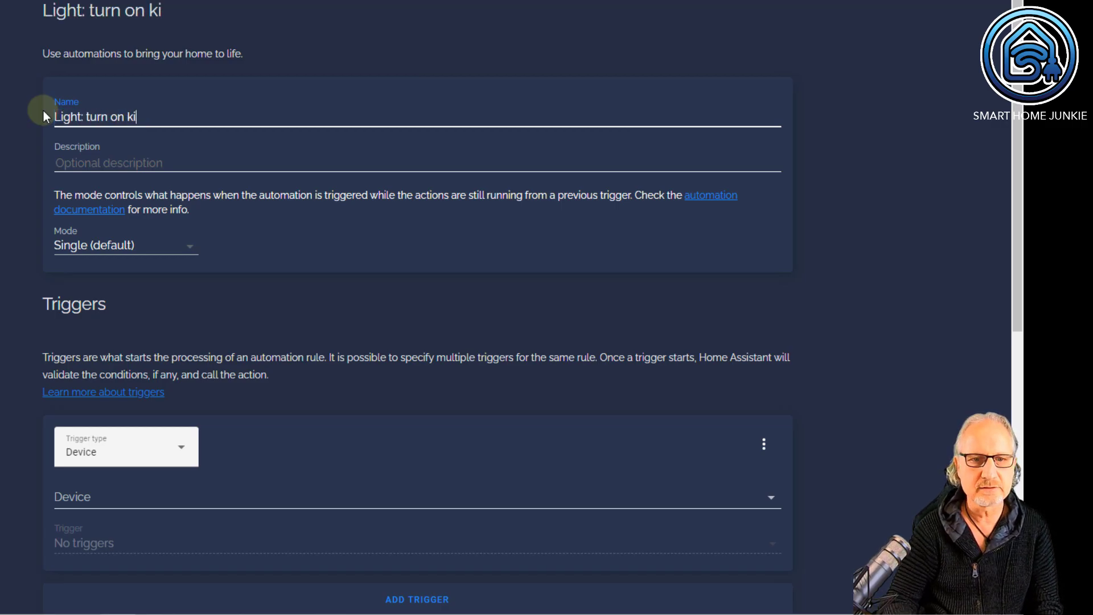
text(tchen)
click(89, 163)
Set the device trigger to Kitchen Motion sensor with "Kitchen Motion sensor started detecting motion".
scroll(279, 233, down, 4)
scroll(135, 249, down, 1)
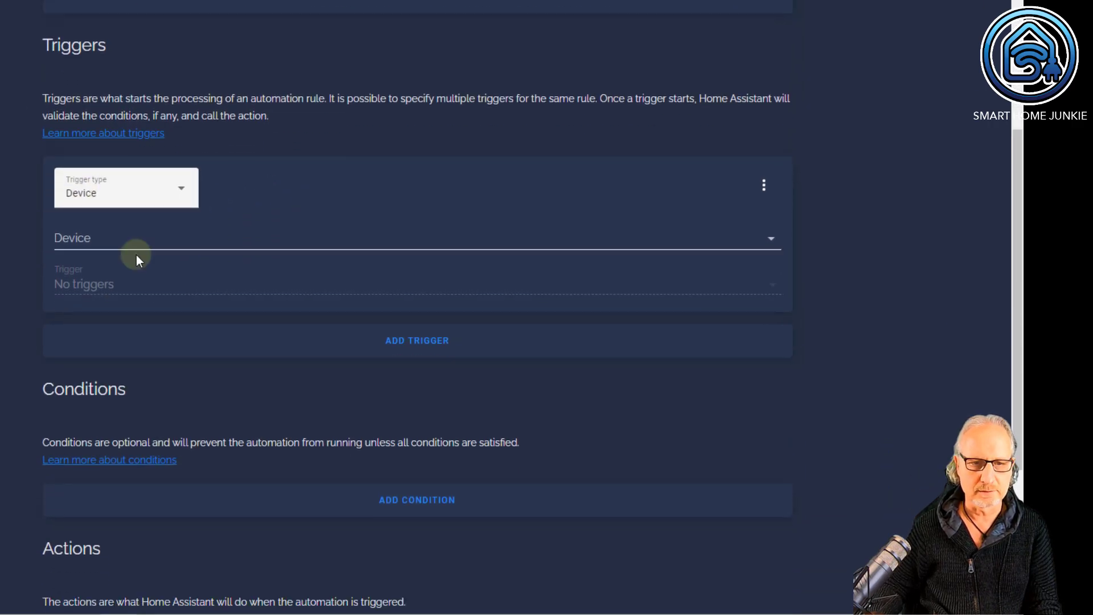
click(112, 209)
text(motion)
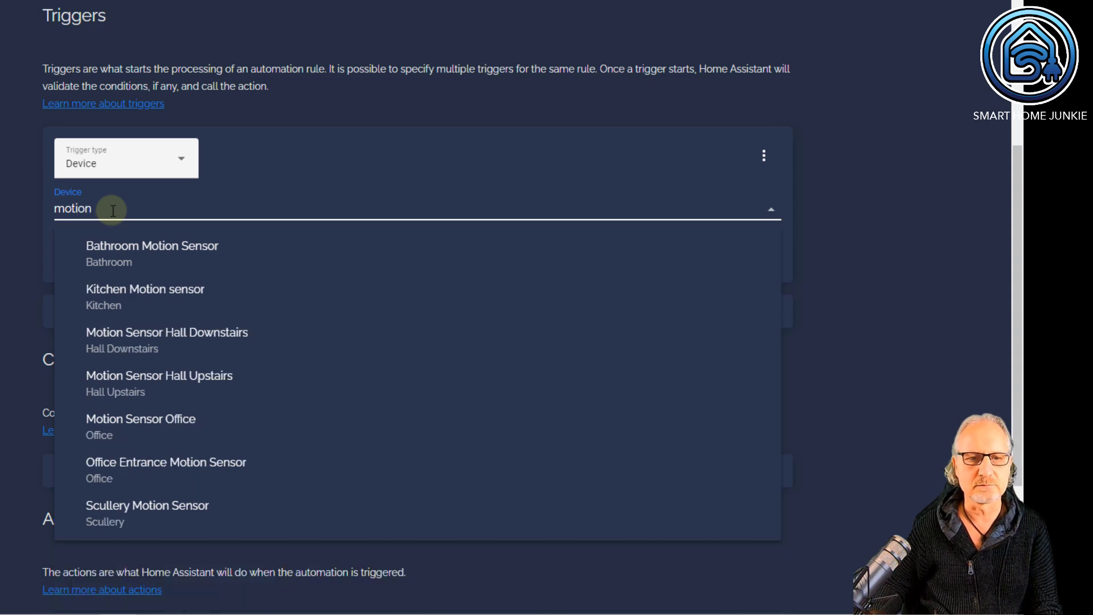
click(171, 290)
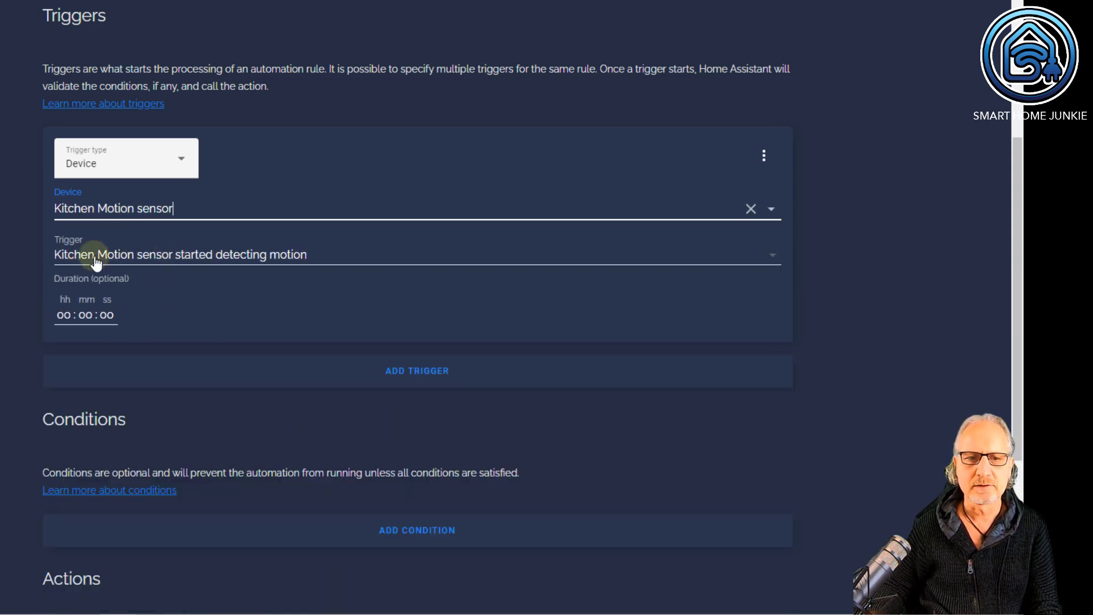
click(256, 256)
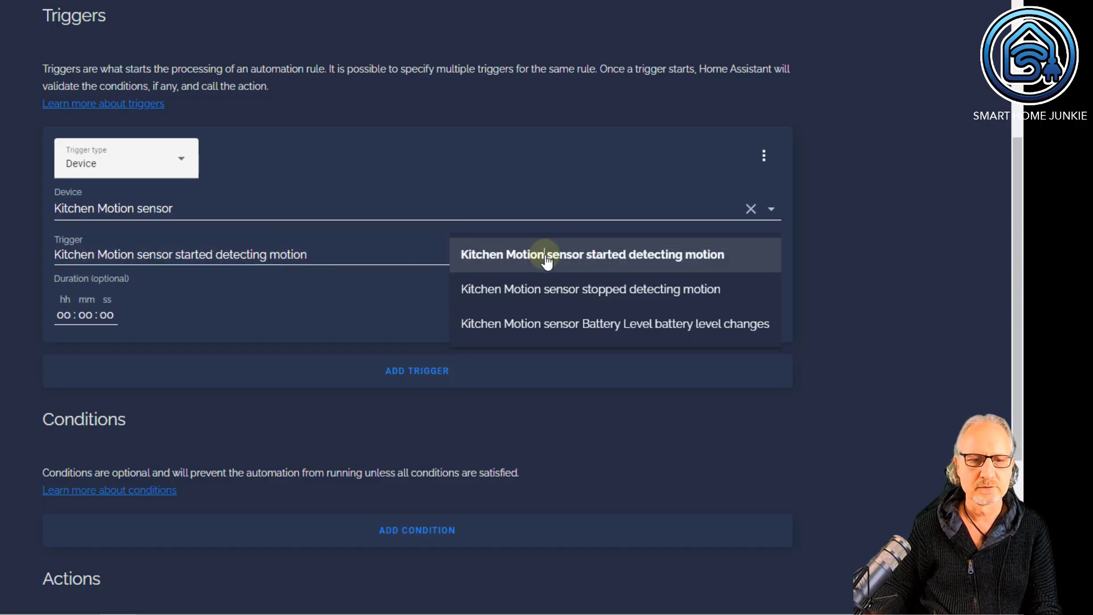
click(547, 256)
Set the action type to Call service and choose the "Light: Turn on" service.
scroll(104, 280, down, 5)
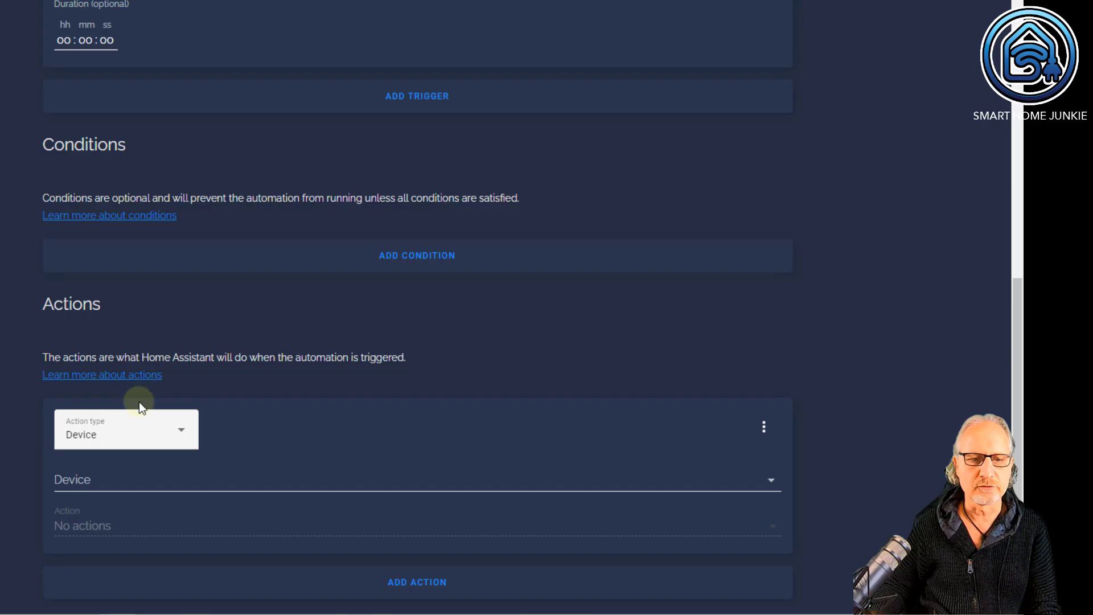
click(143, 439)
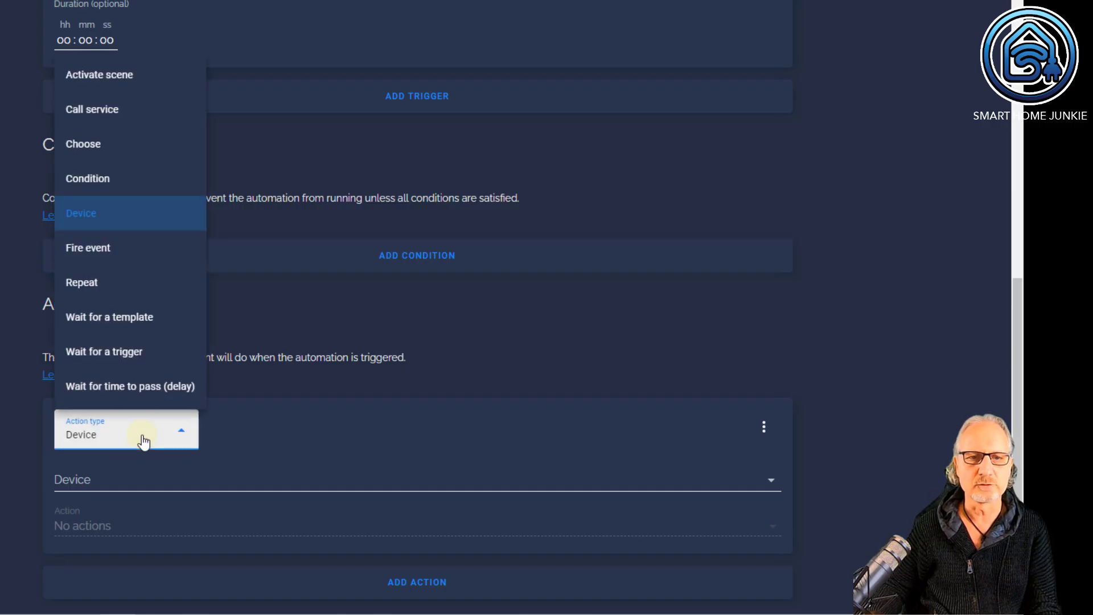
click(108, 110)
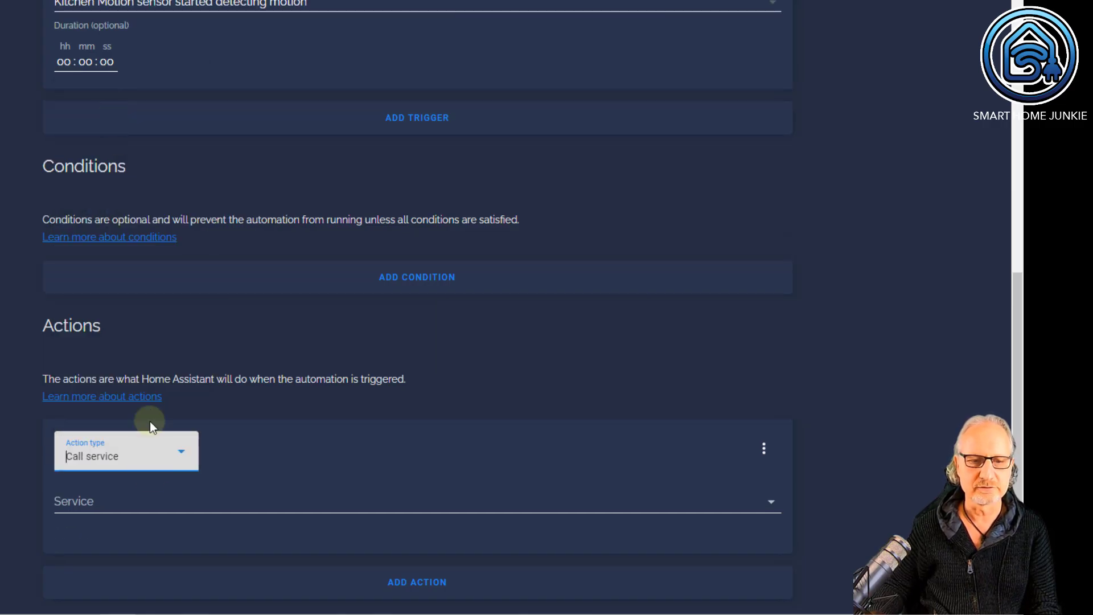
click(116, 501)
text(light)
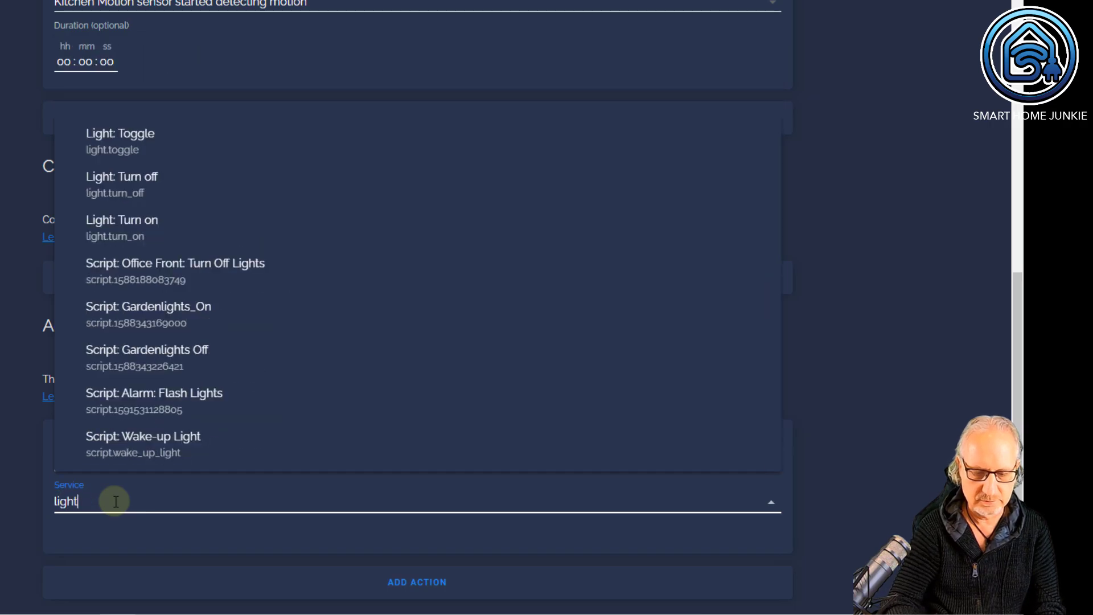
text(.turn)
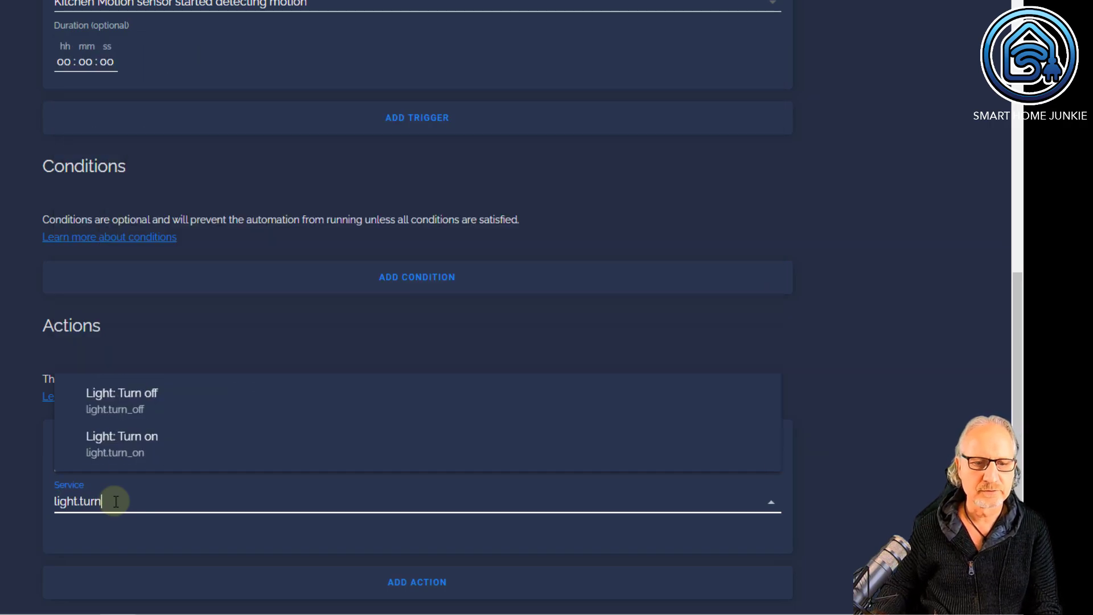
click(128, 441)
Add the Kitchen light group (light.kitchen) as the target entity of the turn-on action.
scroll(245, 520, down, 5)
click(594, 312)
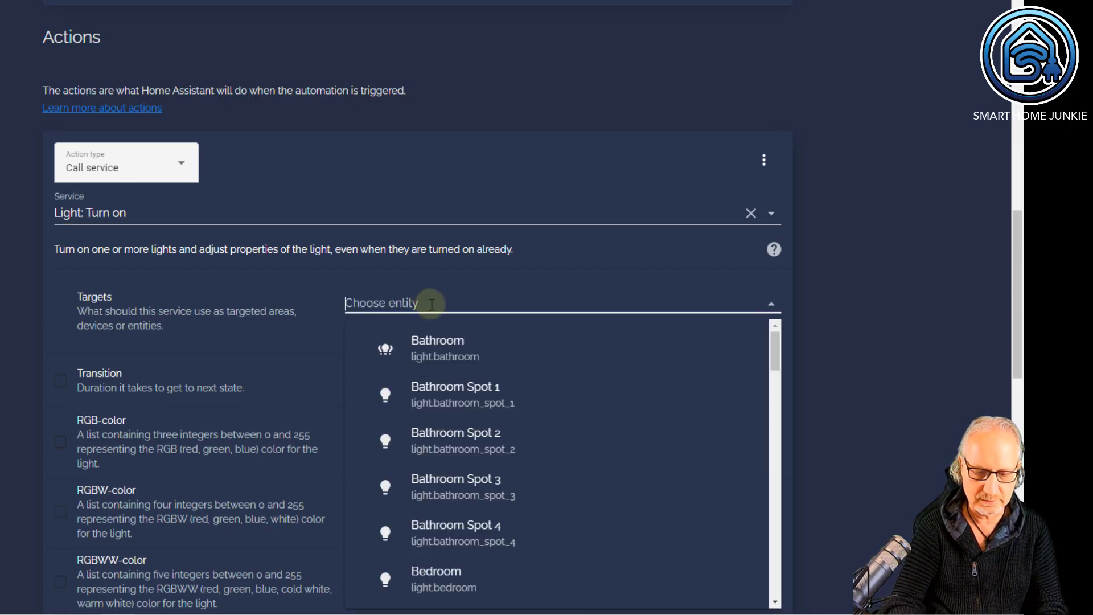
text(kitchen)
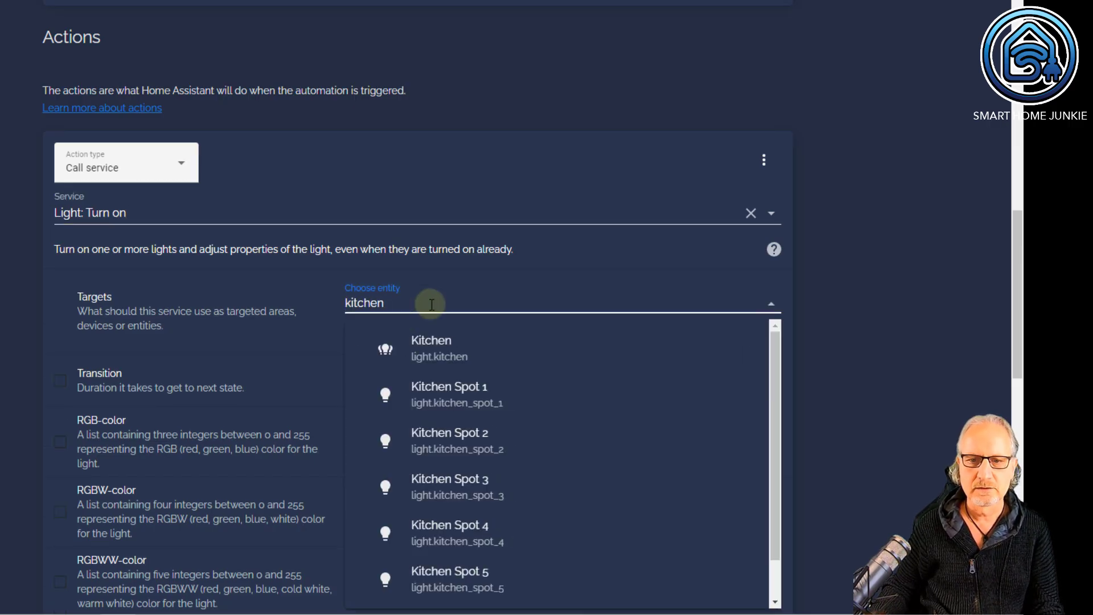
click(437, 349)
Rename the automation to "Light: toggle kitchen lights".
scroll(725, 333, up, 15)
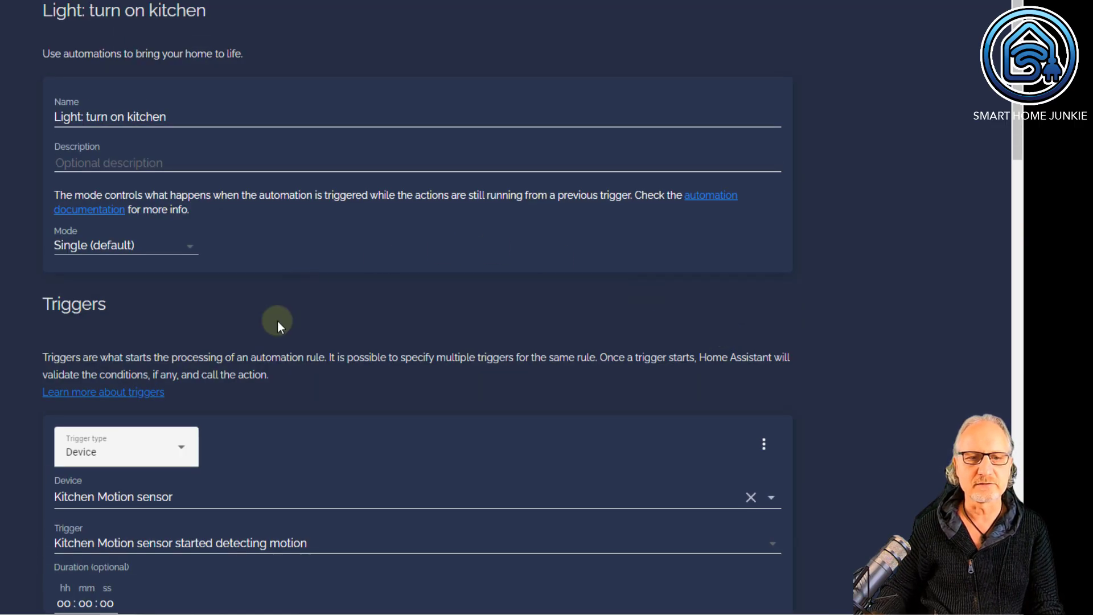
scroll(278, 325, down, 4)
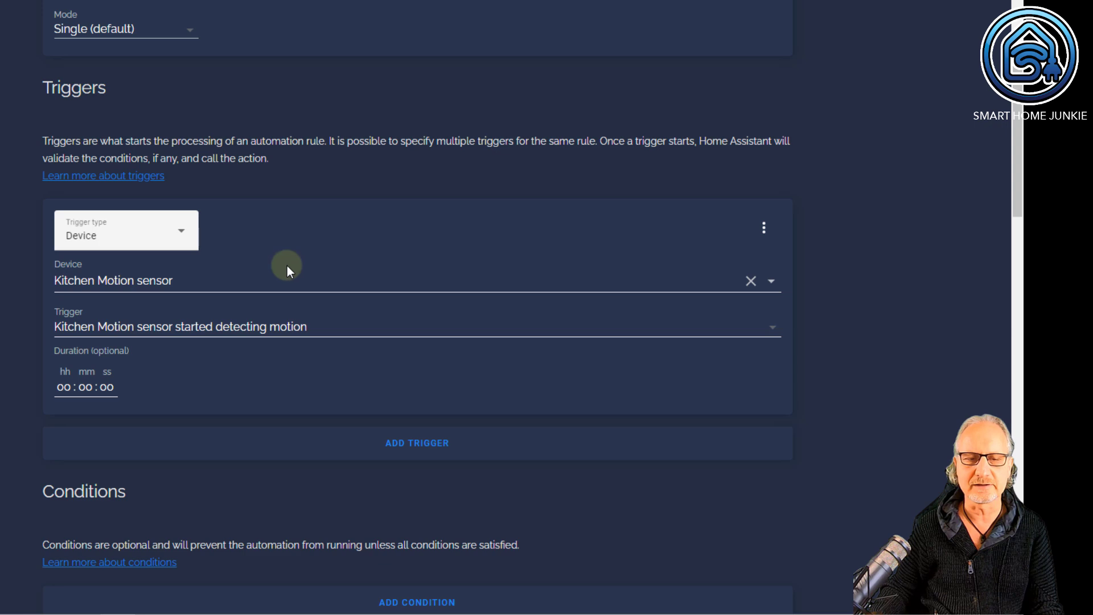
scroll(221, 352, down, 9)
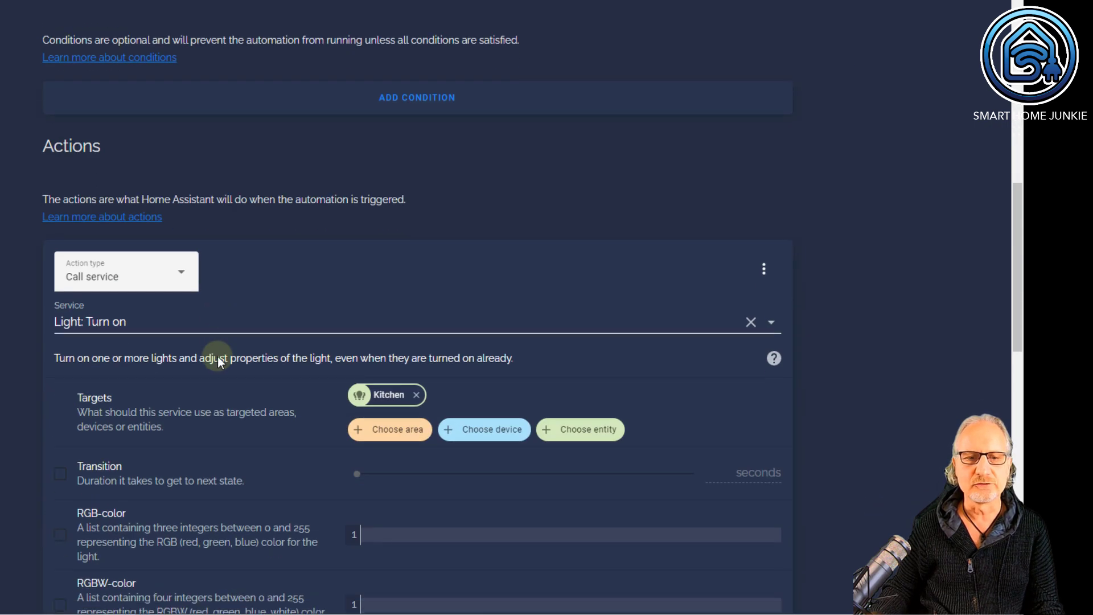
scroll(217, 357, down, 1)
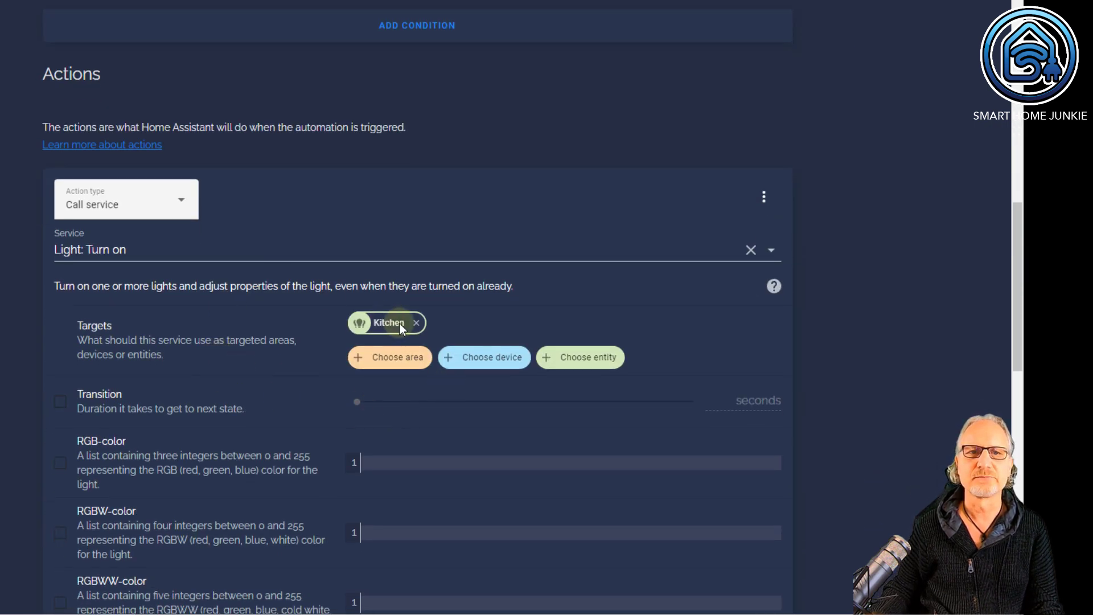
scroll(400, 324, up, 15)
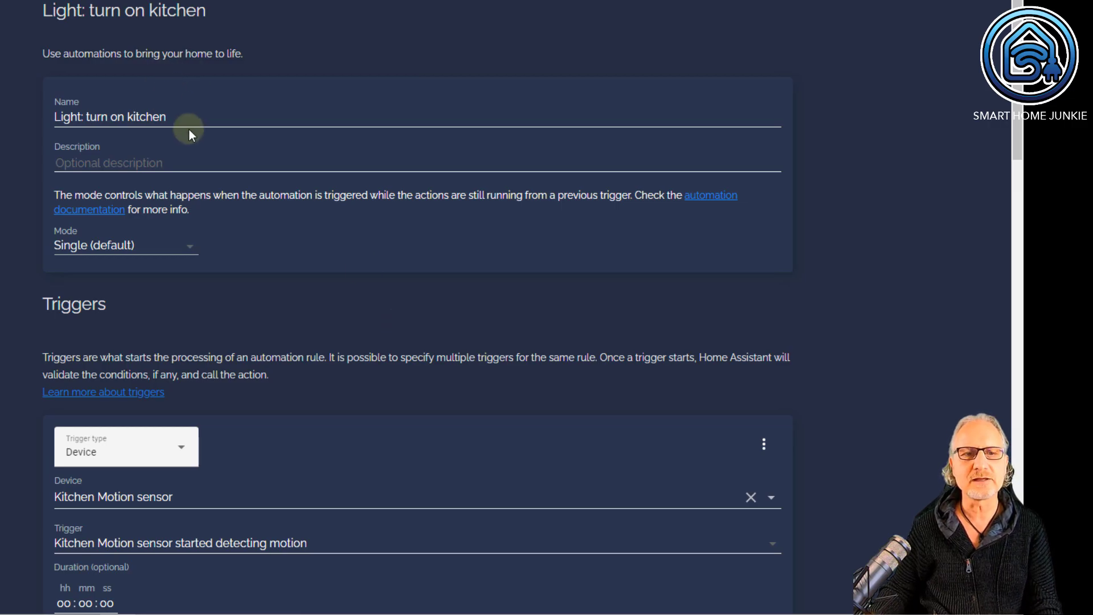
drag(176, 117, 86, 118)
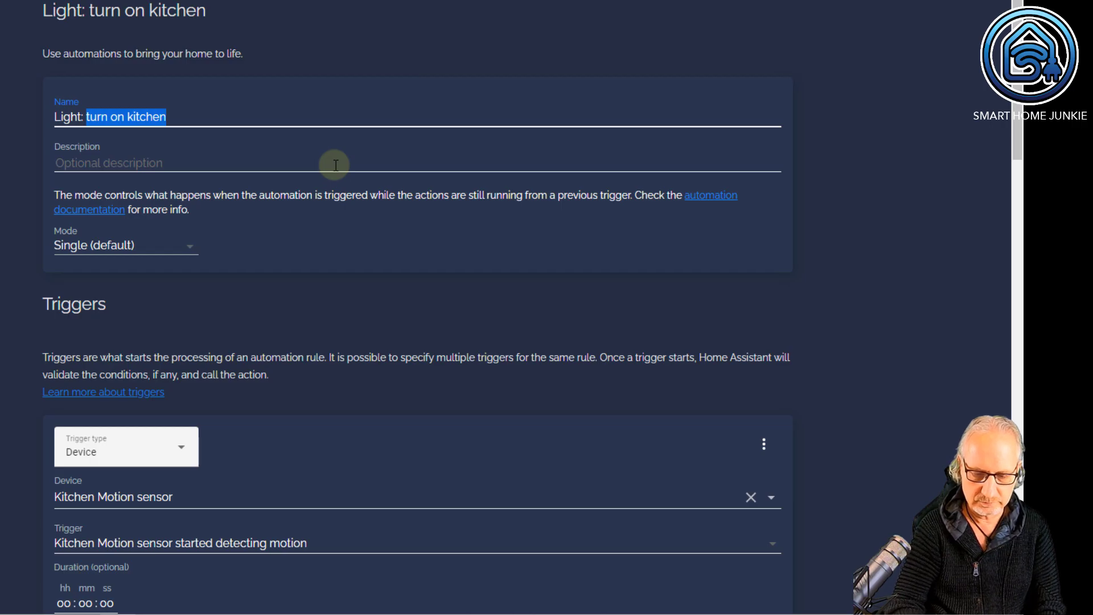
text(toggle kitchen lights)
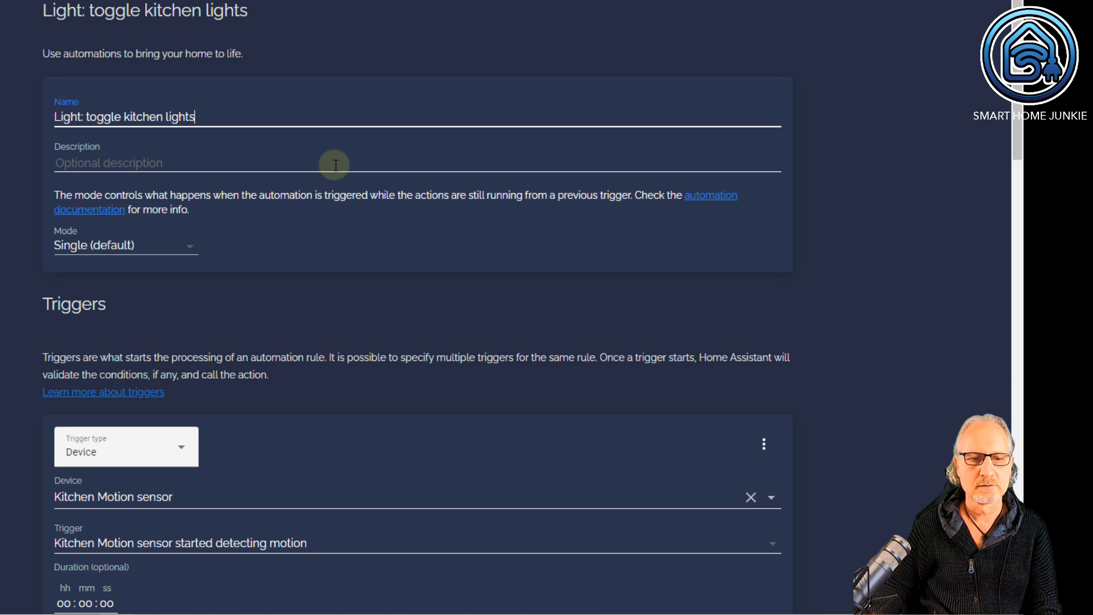
Give the existing kitchen motion trigger the trigger ID "kitchen-on".
scroll(335, 165, down, 4)
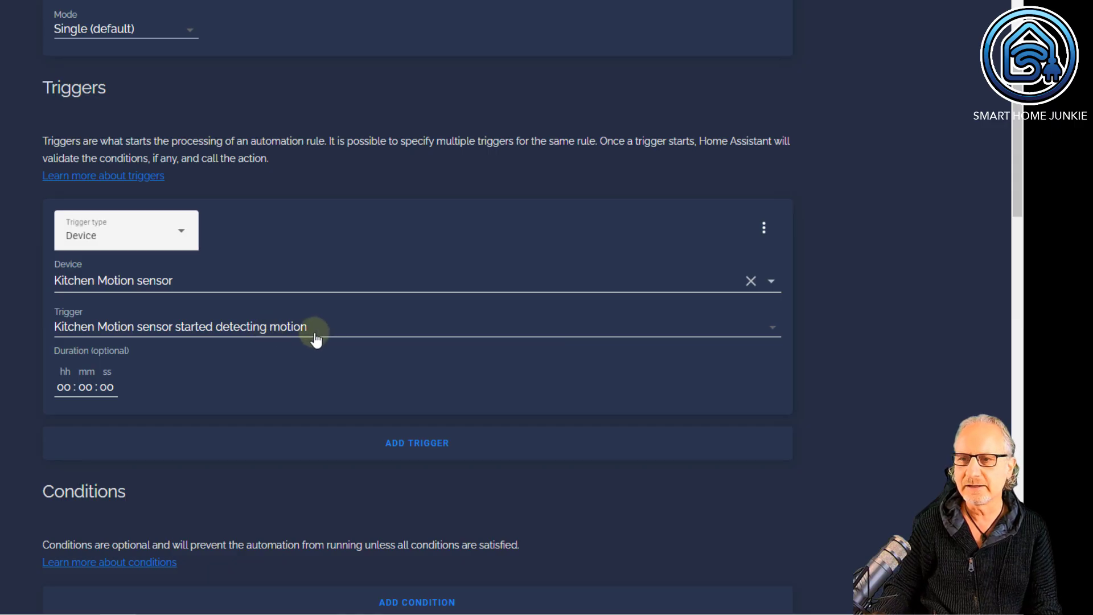
click(764, 229)
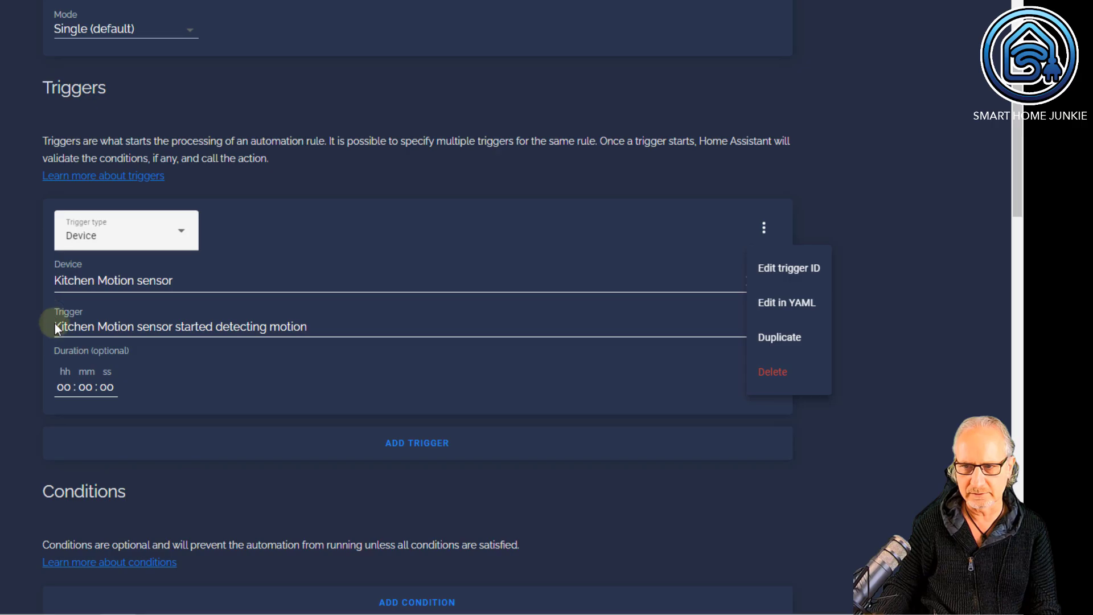
click(800, 272)
click(137, 283)
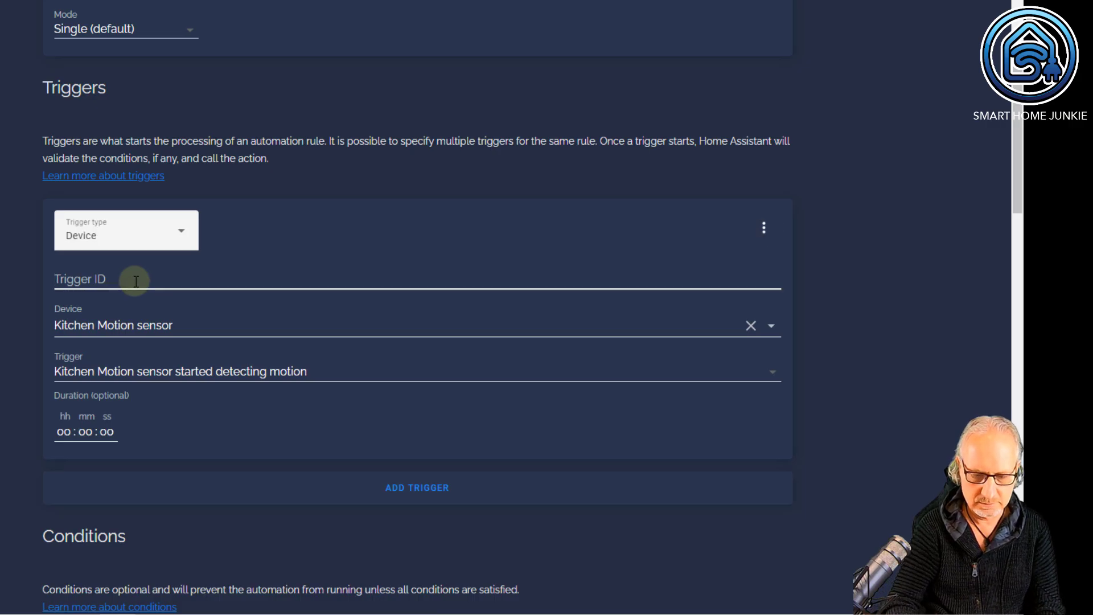
text(kitchen-on)
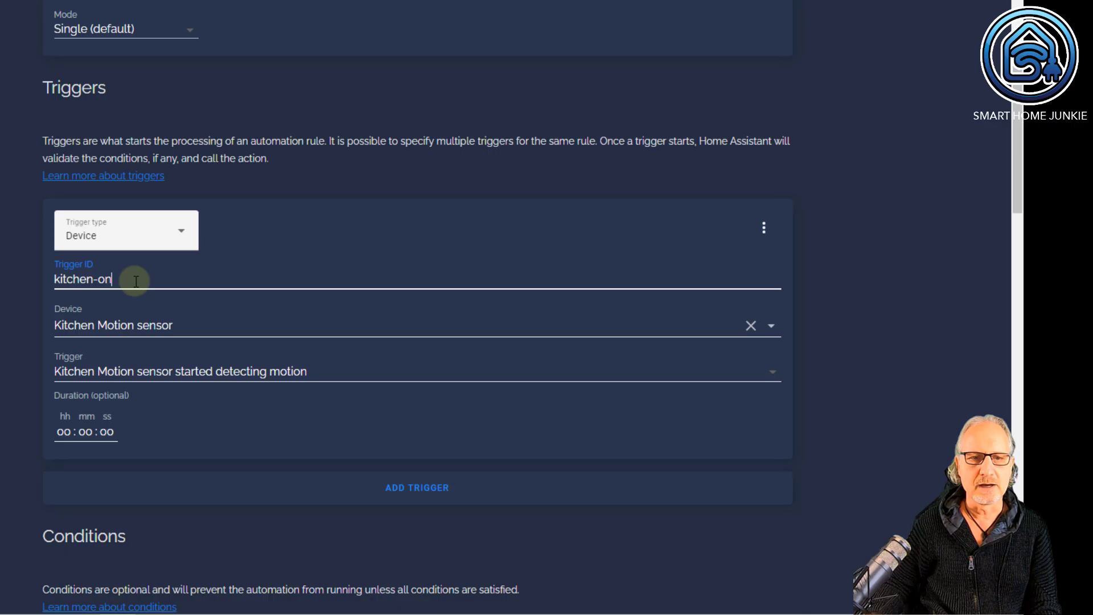
Add a second device trigger for the Kitchen Motion sensor that fires on "Kitchen Motion sensor stopped detecting motion".
scroll(136, 280, down, 1)
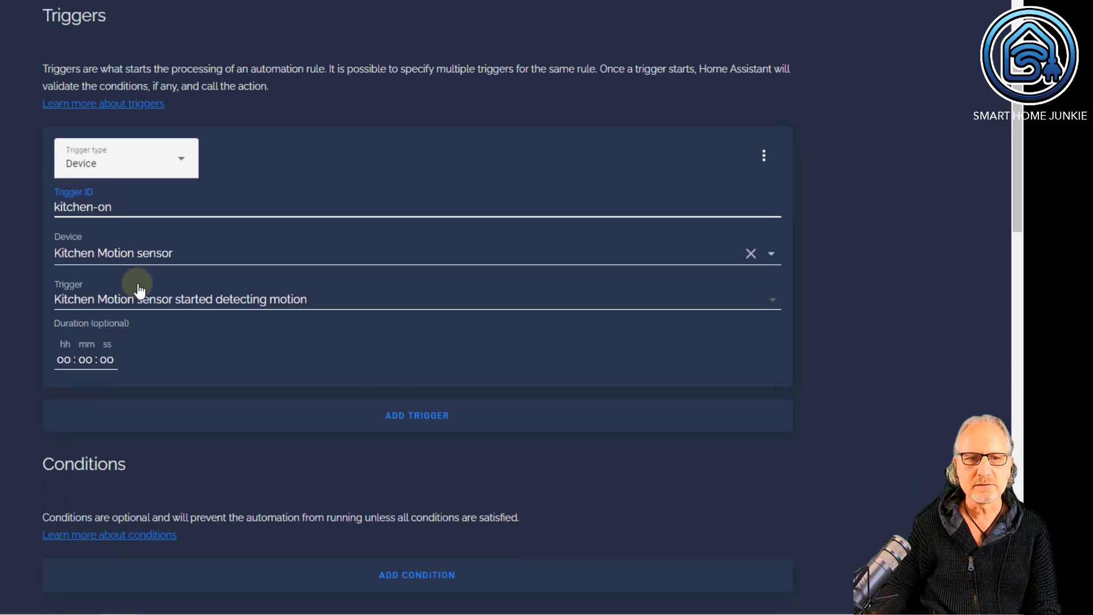
click(437, 420)
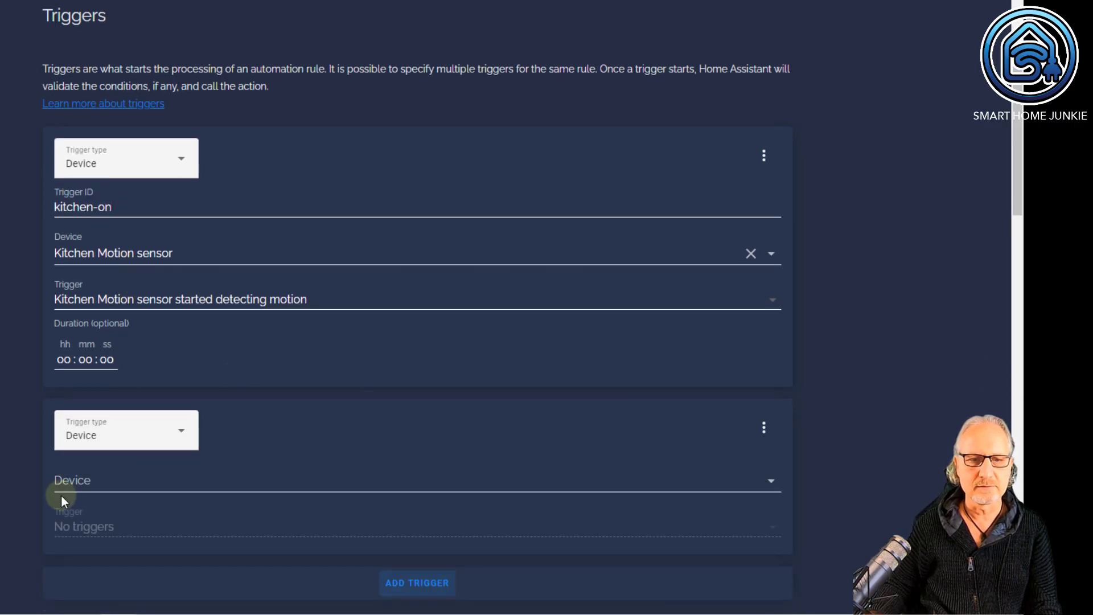
scroll(91, 481, down, 1)
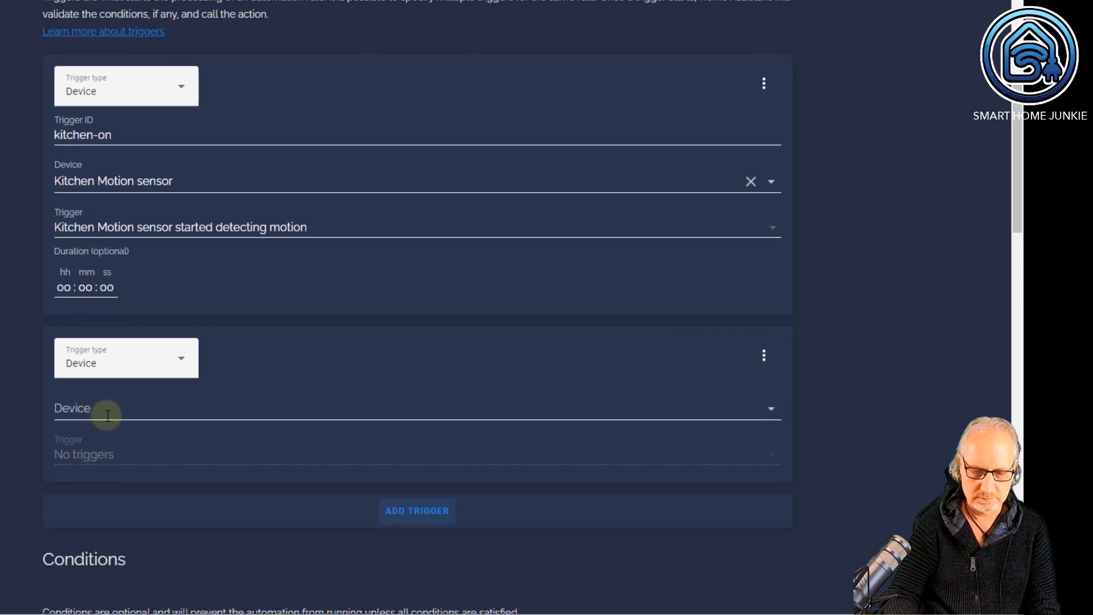
click(108, 415)
text(Kitchen)
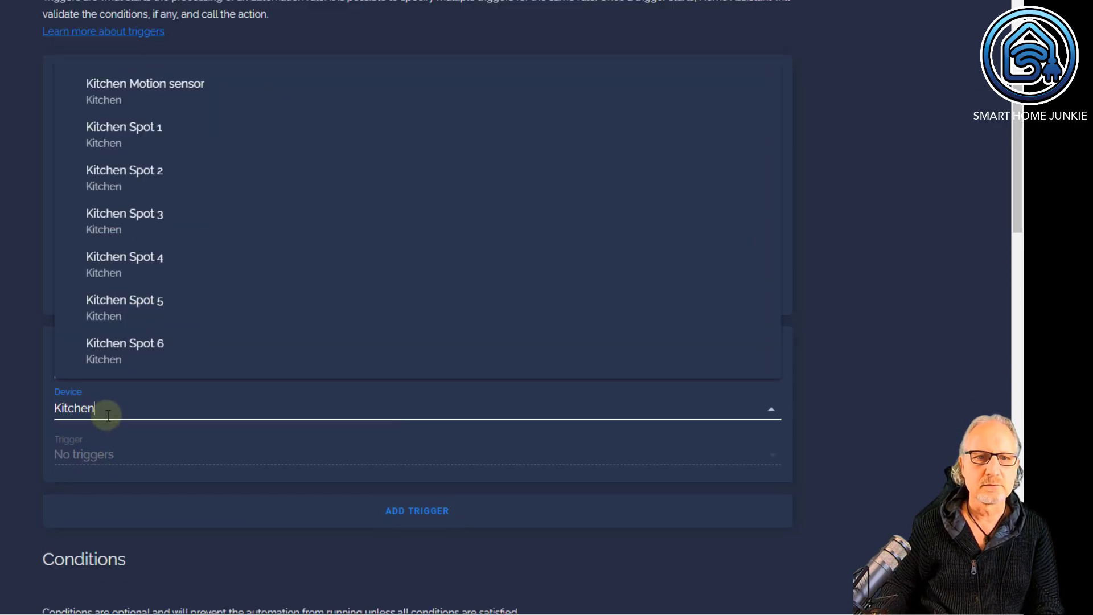
click(173, 89)
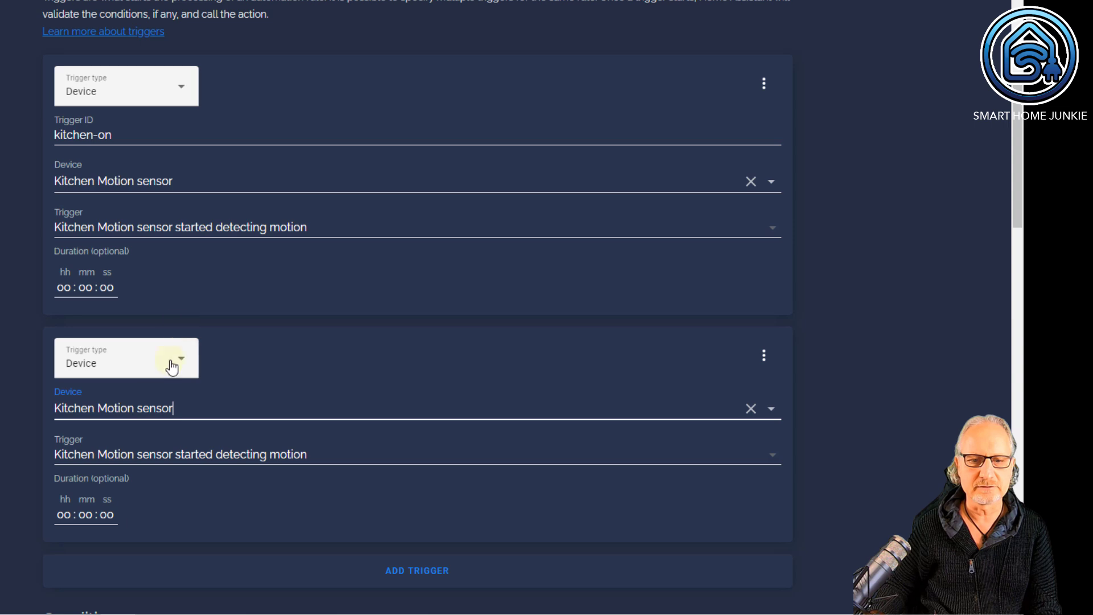
click(174, 459)
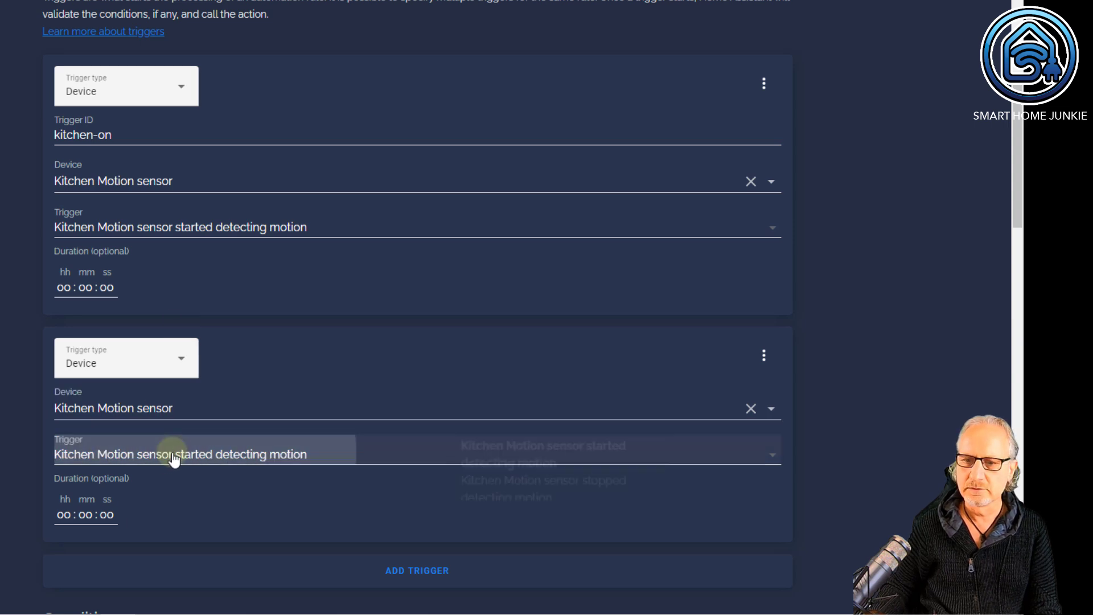
click(573, 493)
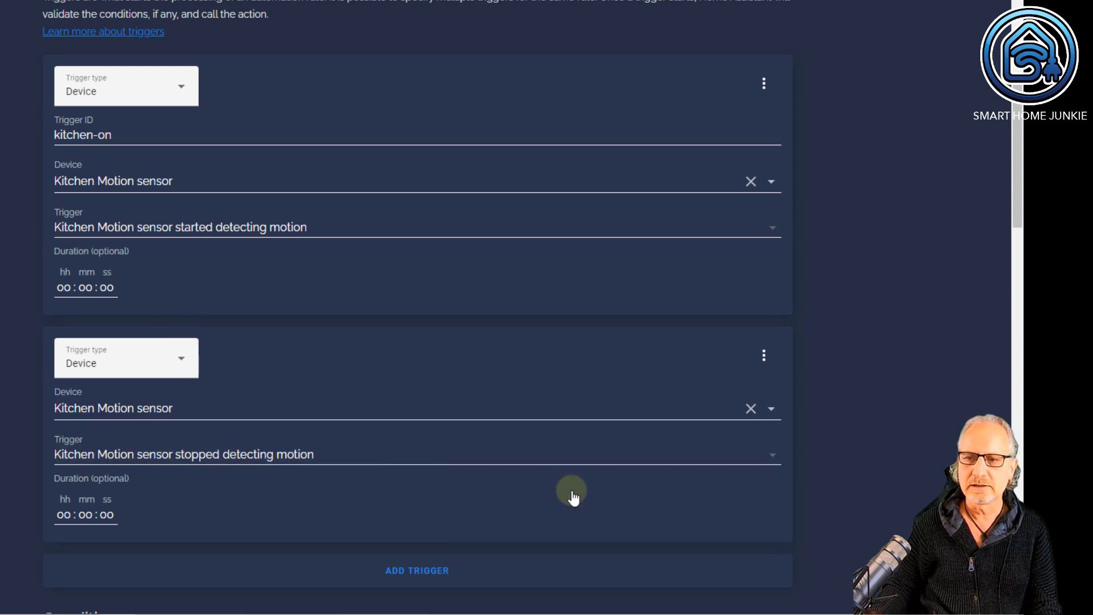
Give the second kitchen motion trigger the trigger ID "kitchen-off".
click(766, 357)
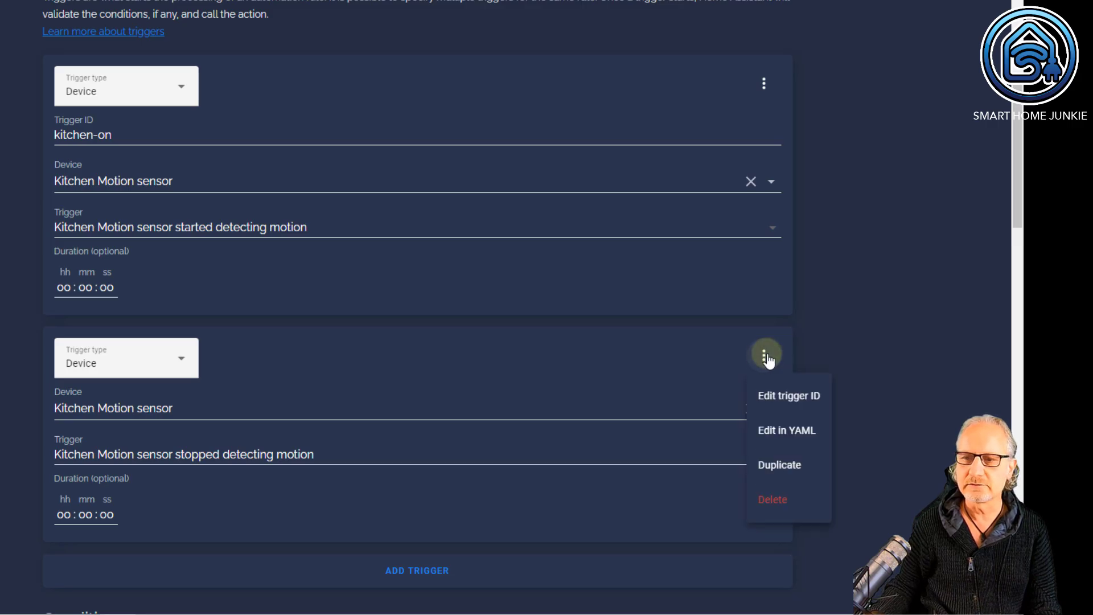
click(793, 397)
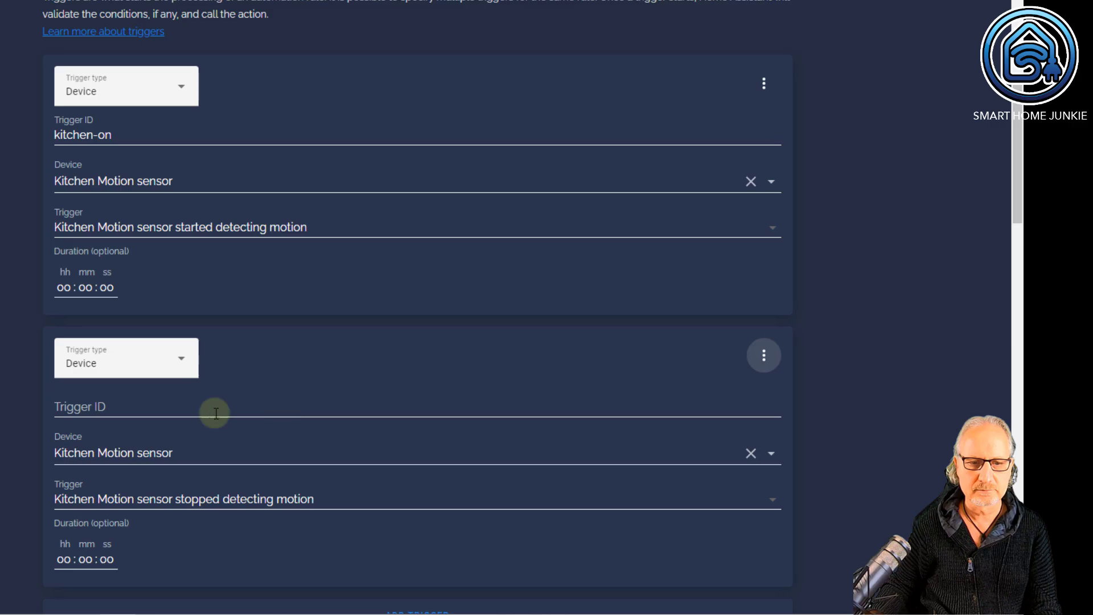
click(116, 401)
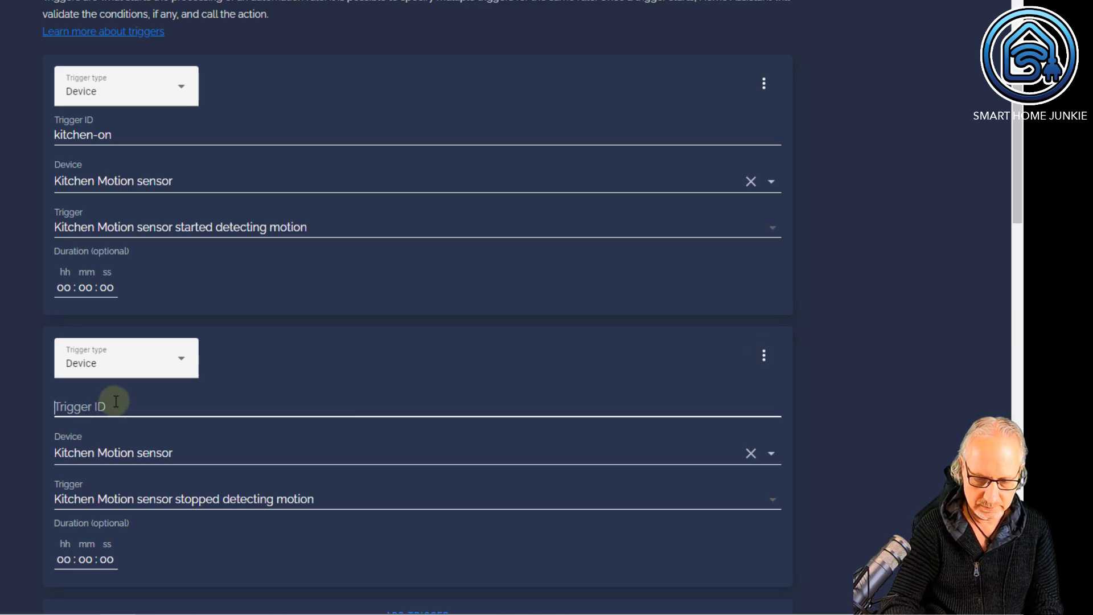
text(kitchen)
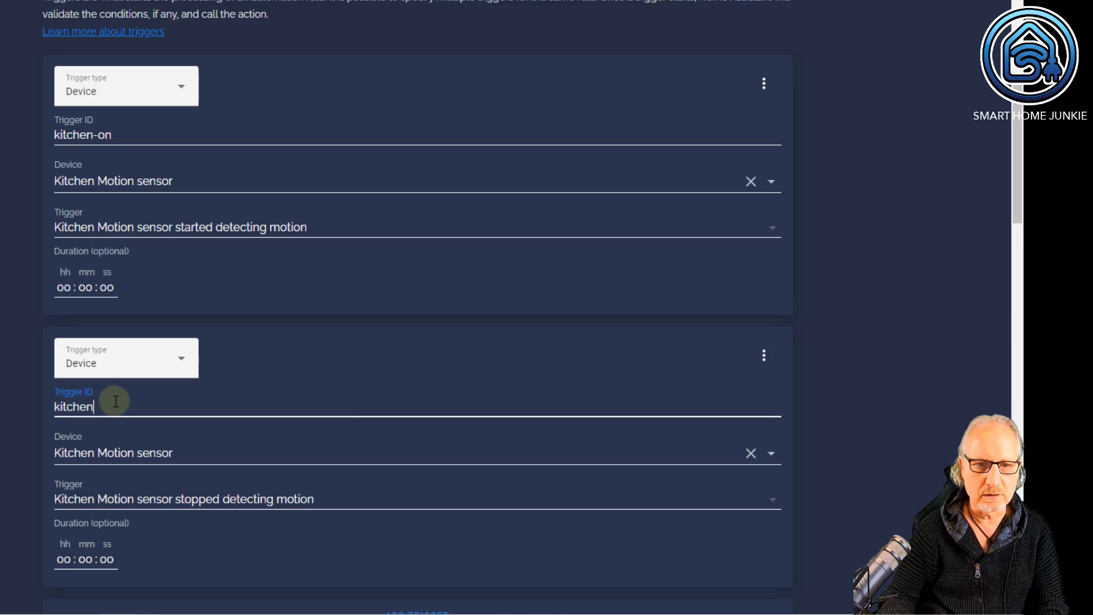
text(-off)
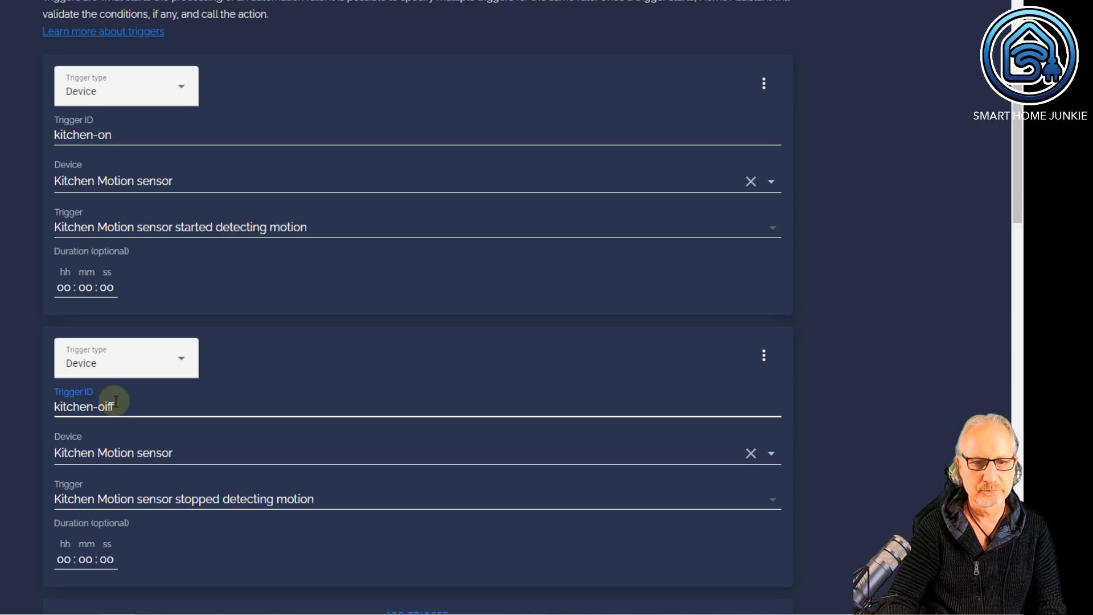
key(BackSpace)
key(BackSpace)
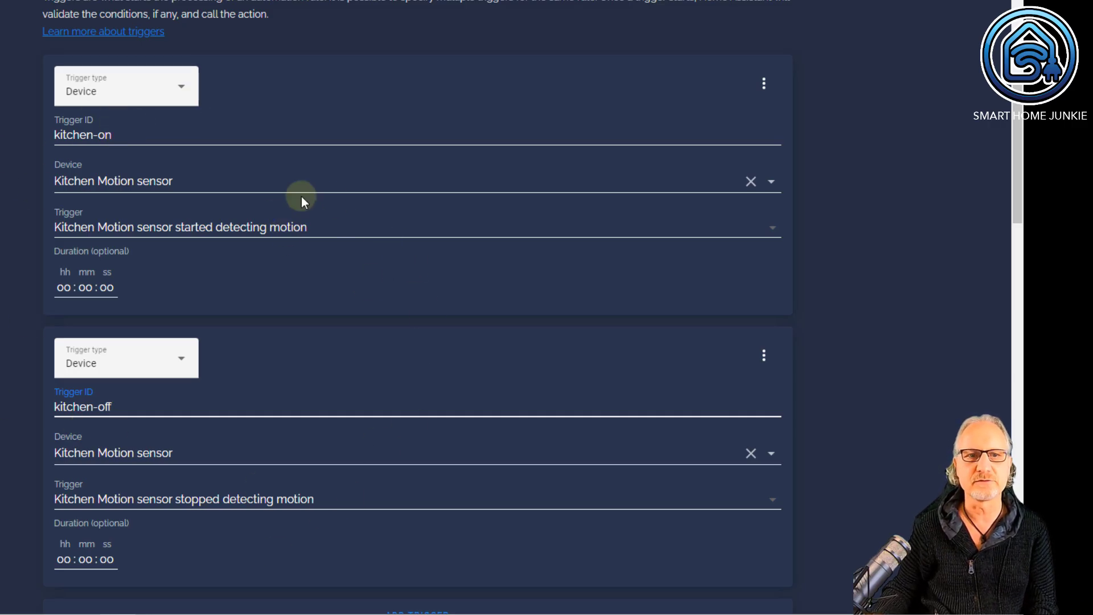
Delete the existing "Light: Turn on" action from the automation's actions.
scroll(156, 171, down, 15)
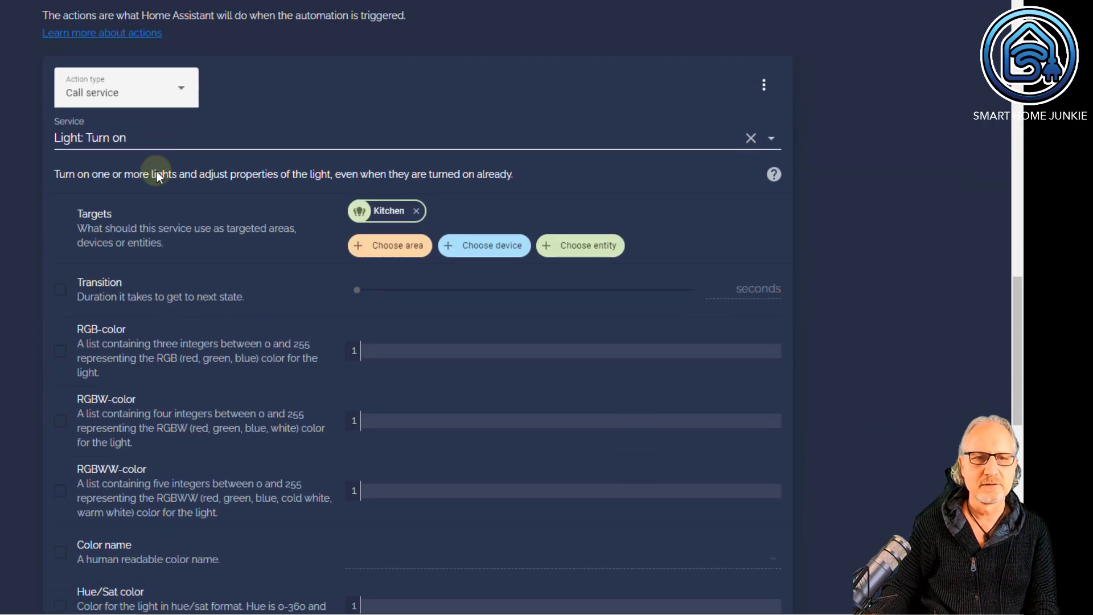
click(761, 89)
click(780, 193)
click(449, 318)
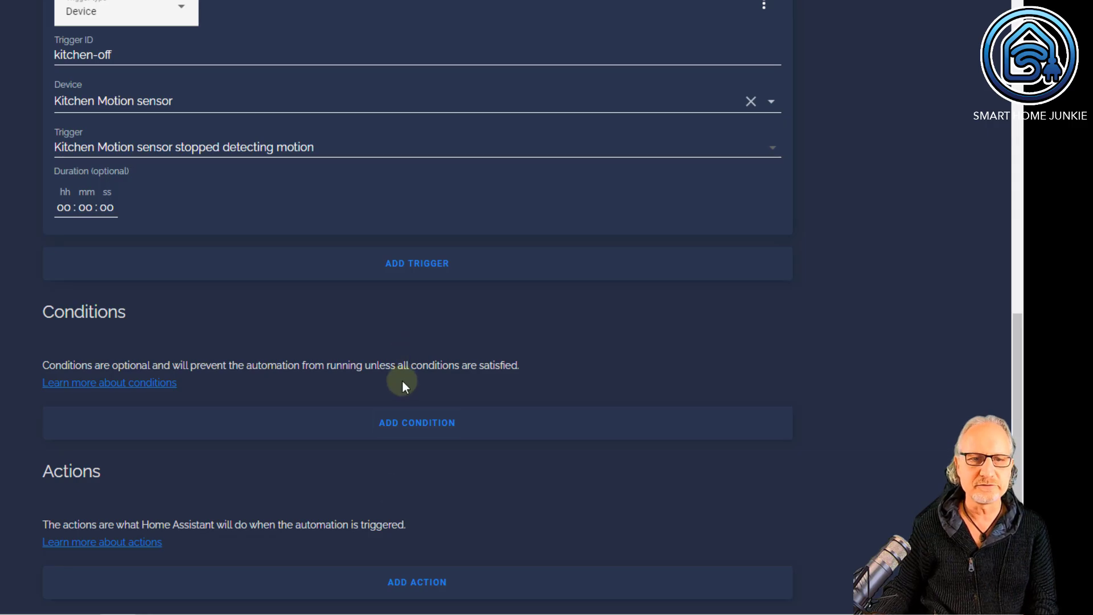
Add a new action to the automation and set its action type to Choose.
scroll(403, 382, up, 8)
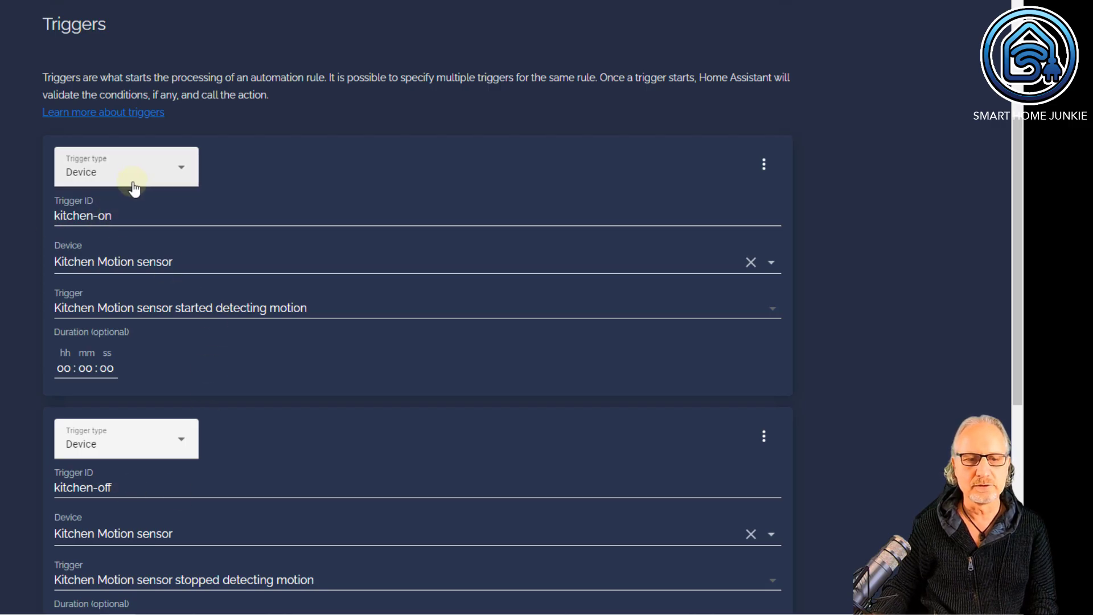
scroll(309, 392, down, 8)
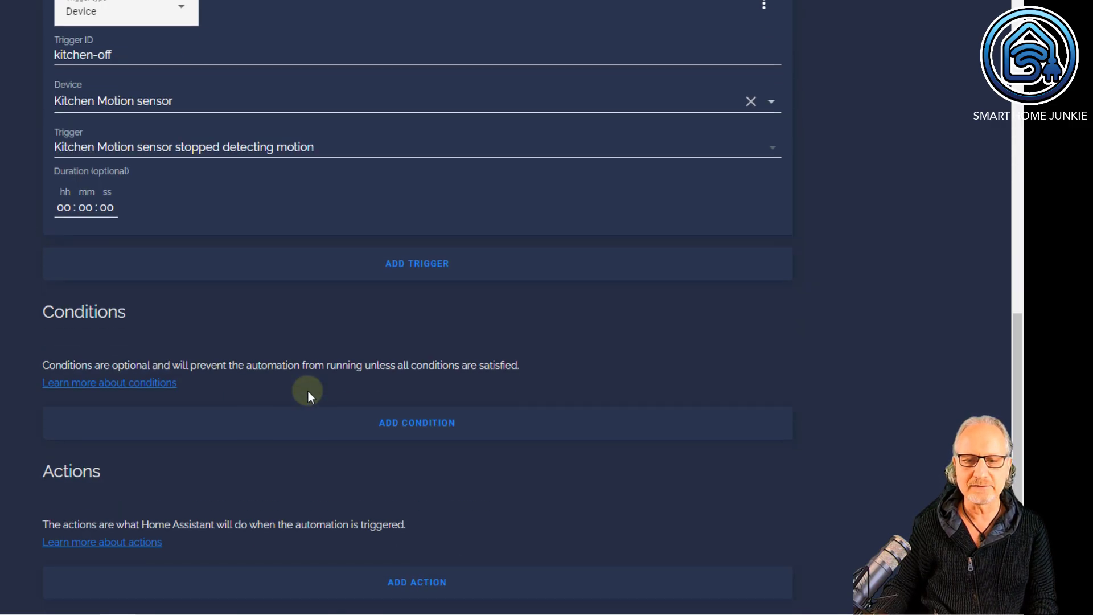
click(426, 592)
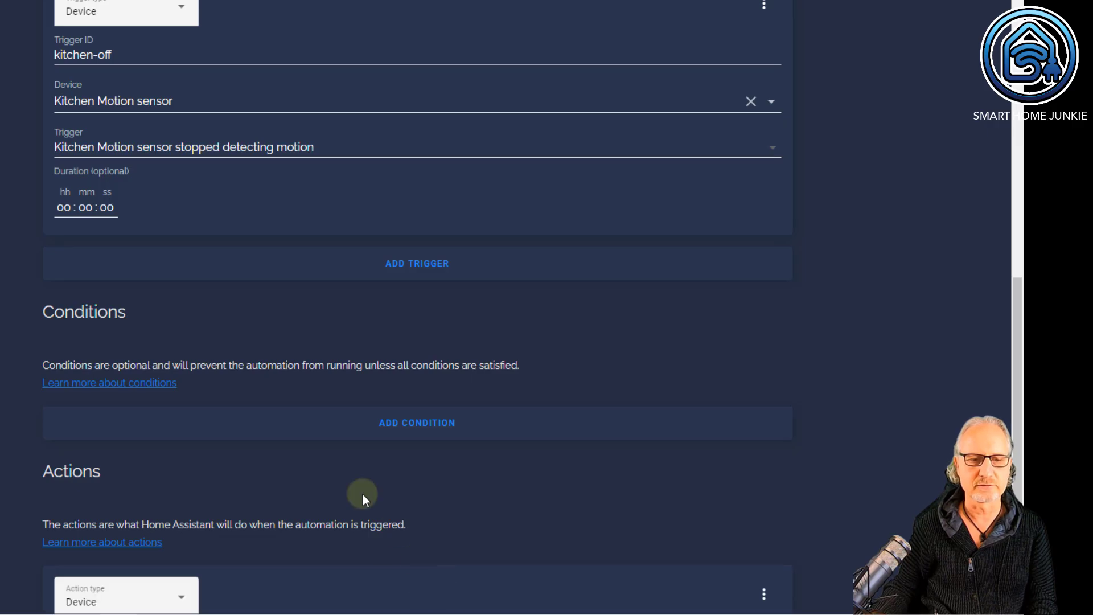
scroll(363, 495, down, 3)
click(183, 434)
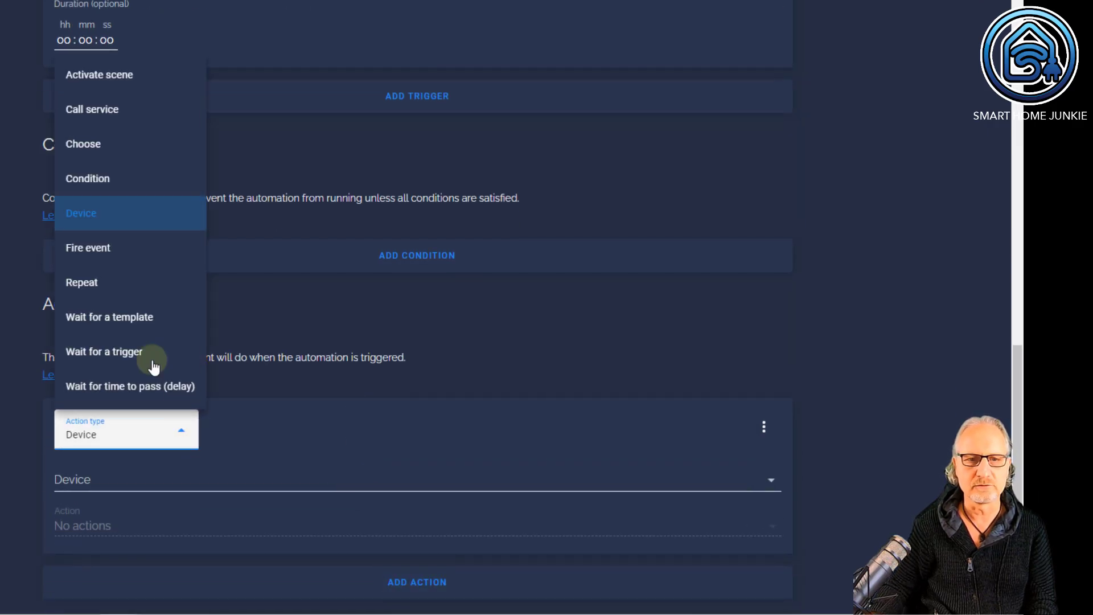
click(115, 150)
scroll(150, 217, down, 4)
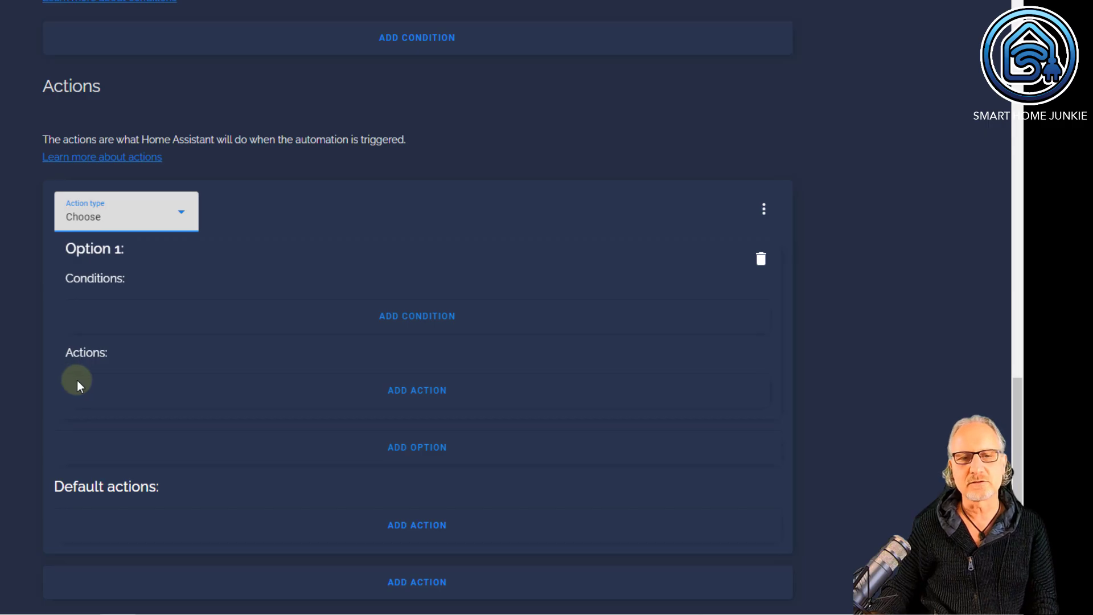
Add a condition to Option 1 of the Choose action and set its condition type to Trigger.
click(424, 322)
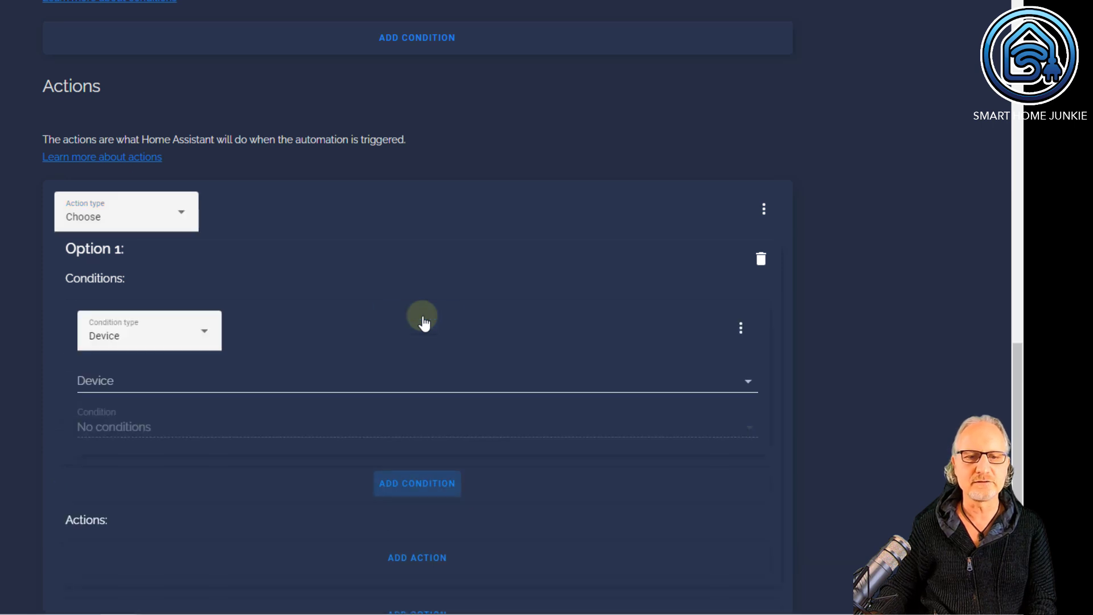
click(194, 342)
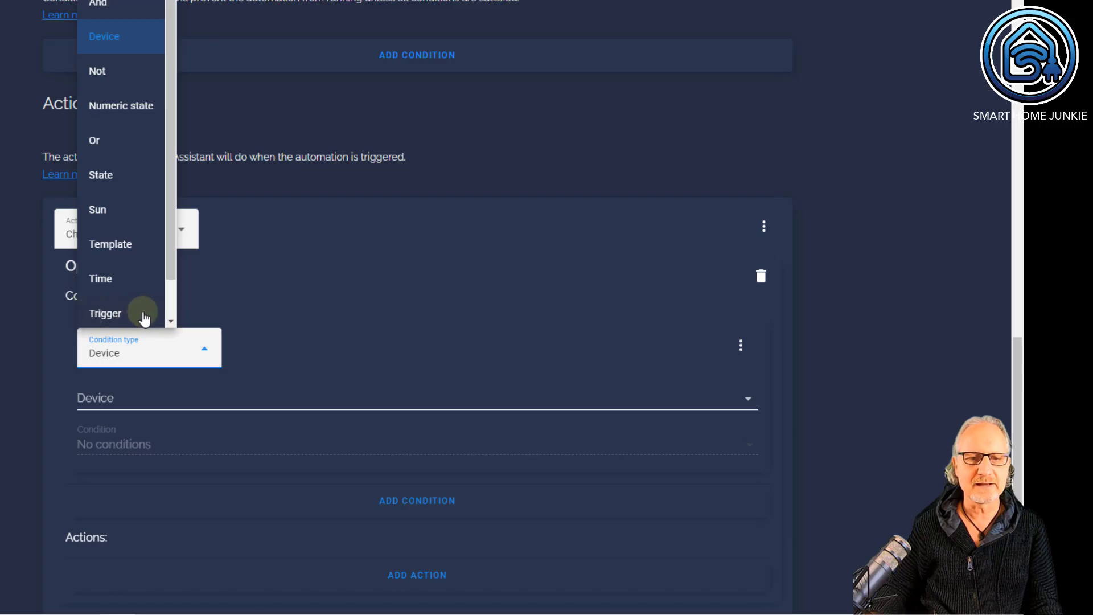
scroll(144, 317, down, 1)
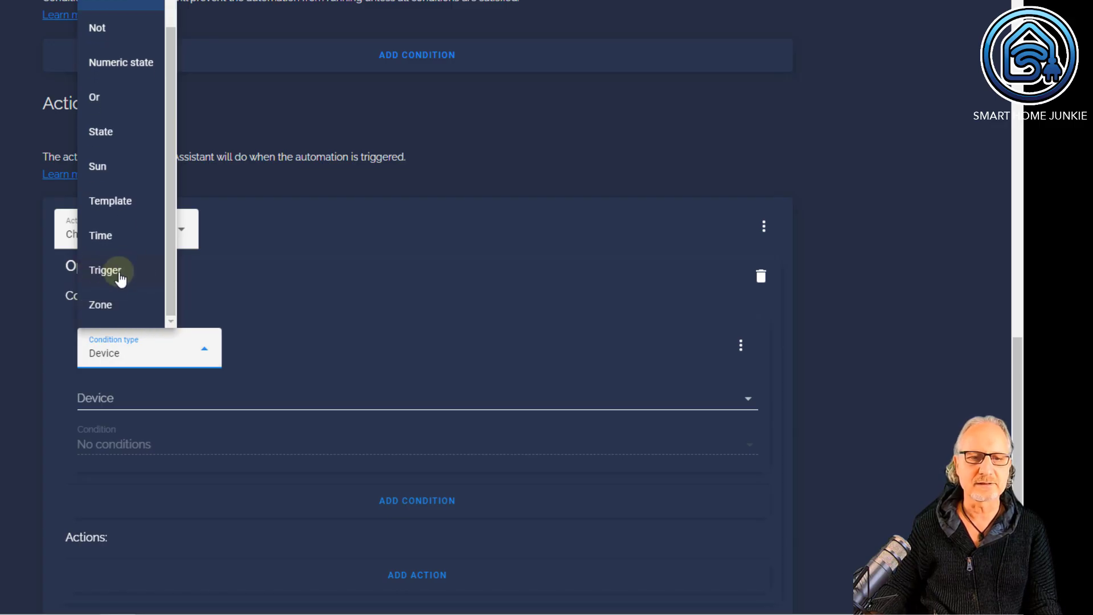
click(121, 273)
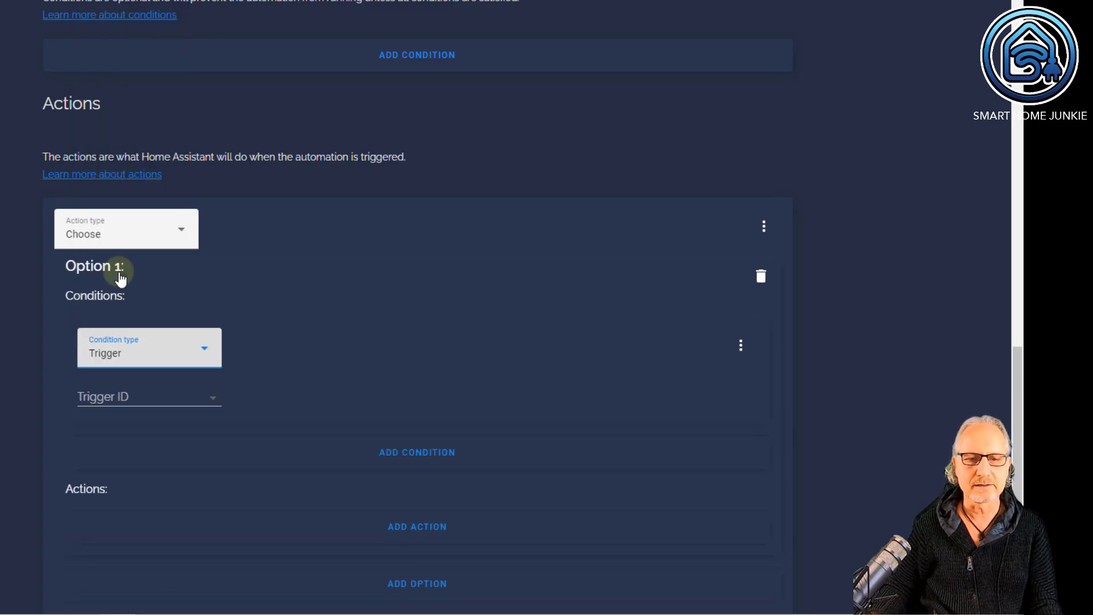
Check the IDs defined on the two motion triggers and set the Option 1 condition's trigger ID to "kitchen-on".
click(216, 400)
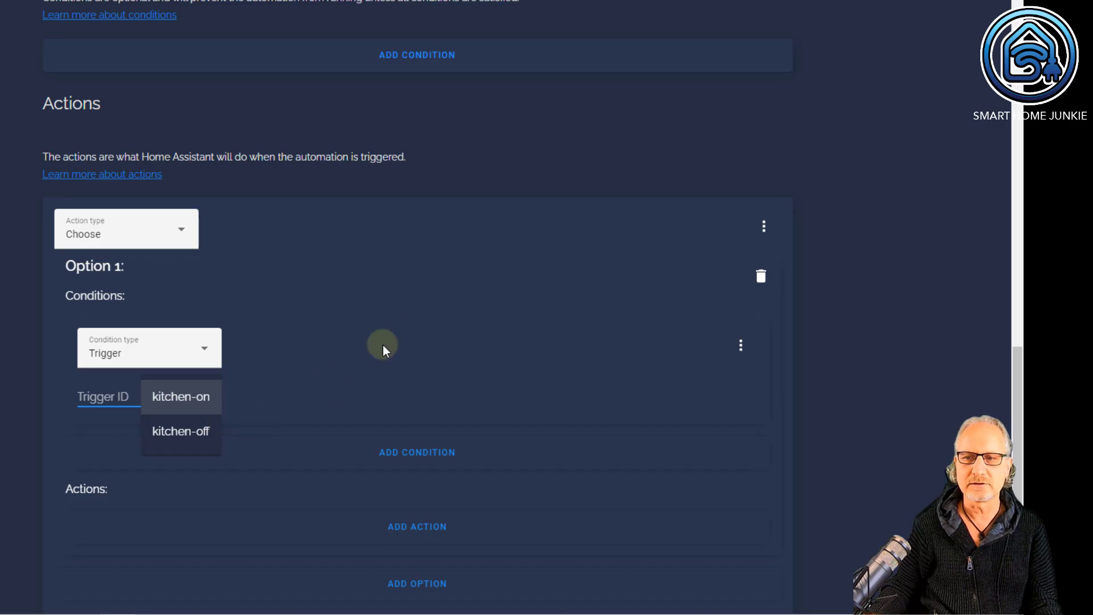
click(825, 265)
scroll(826, 265, up, 8)
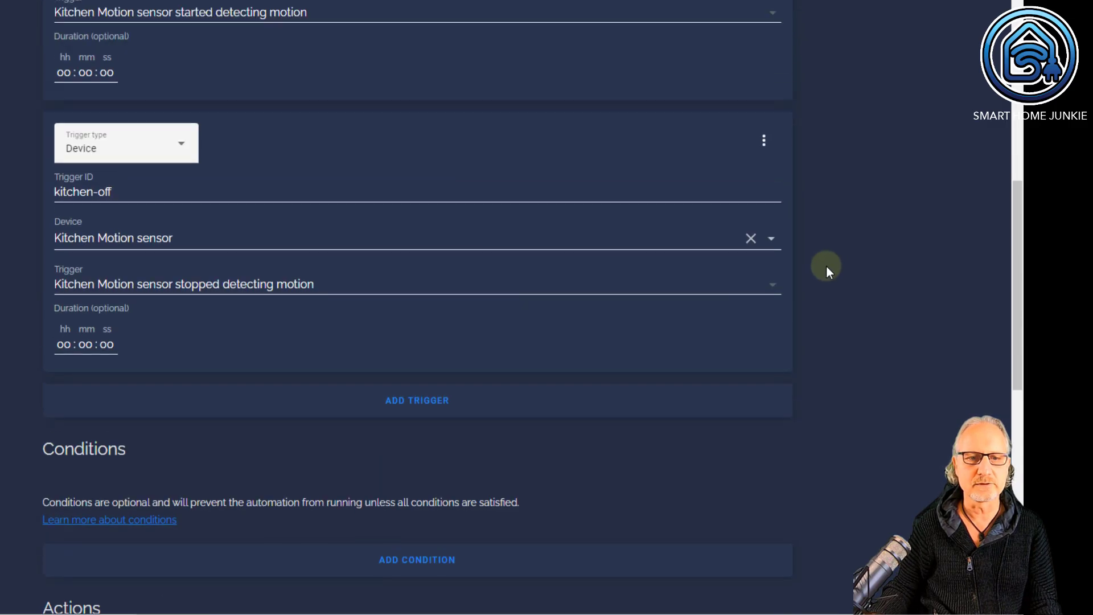
scroll(825, 265, up, 5)
scroll(825, 268, down, 2)
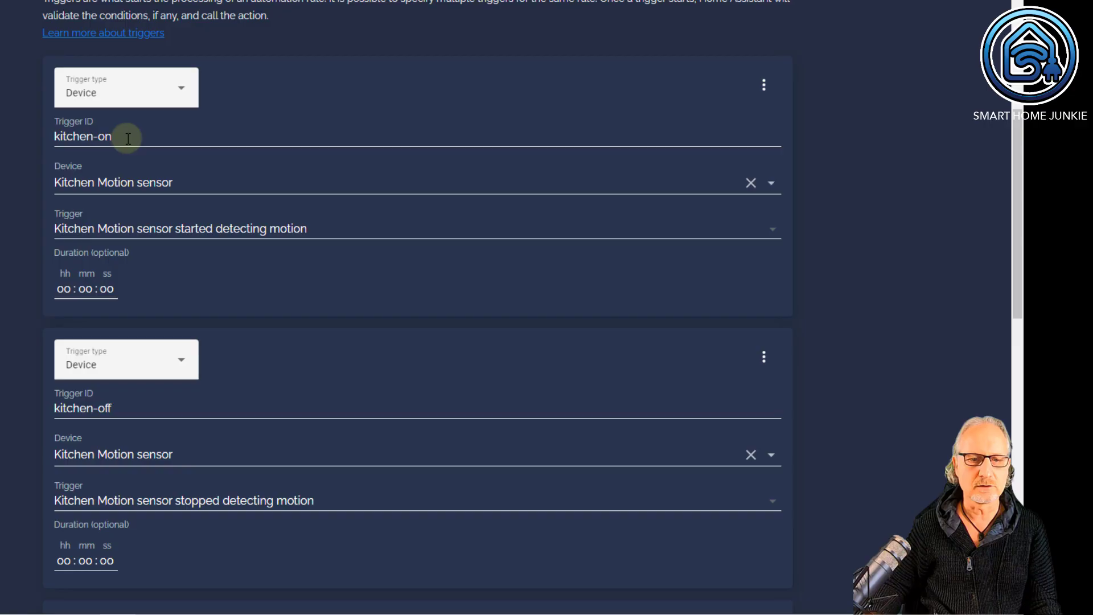
drag(128, 138, 57, 136)
drag(111, 409, 44, 395)
scroll(391, 354, down, 15)
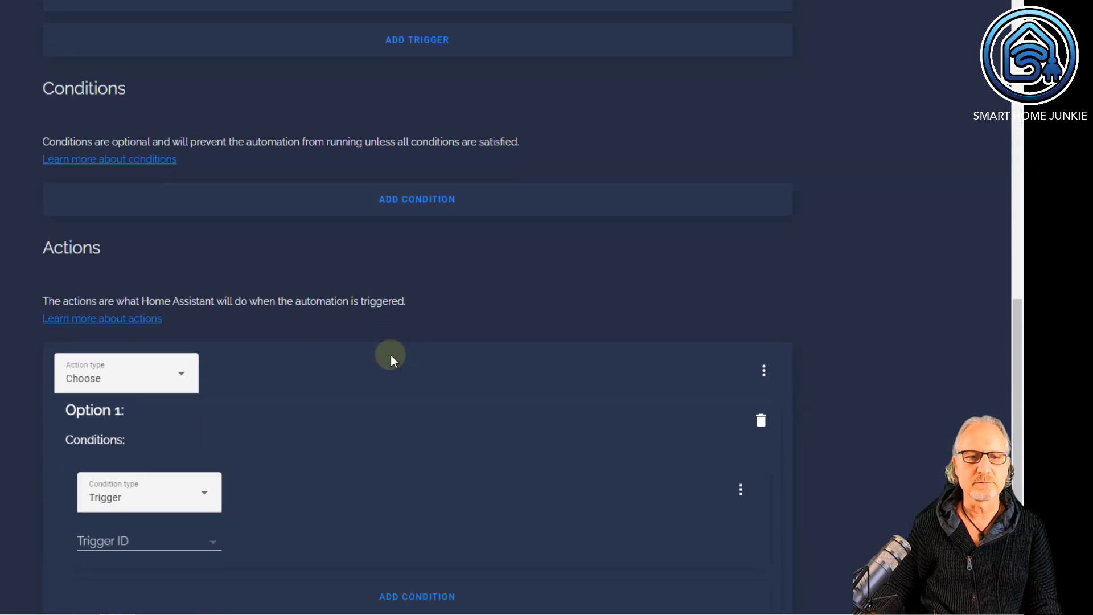
click(189, 261)
click(194, 260)
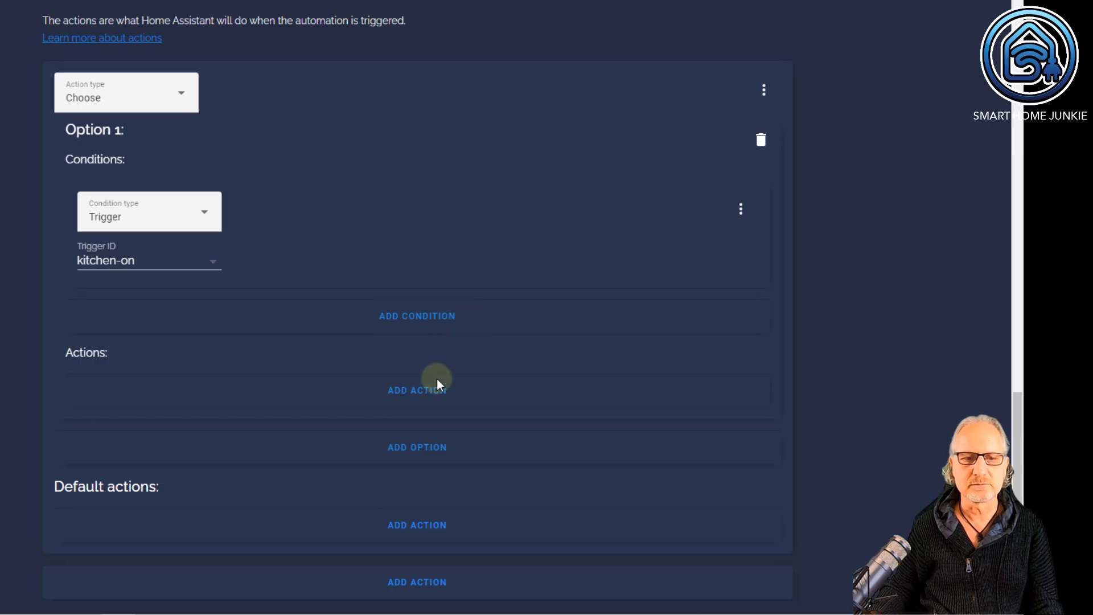
Add a Call service action to Option 1 and choose the "Light: Turn on" service.
click(418, 391)
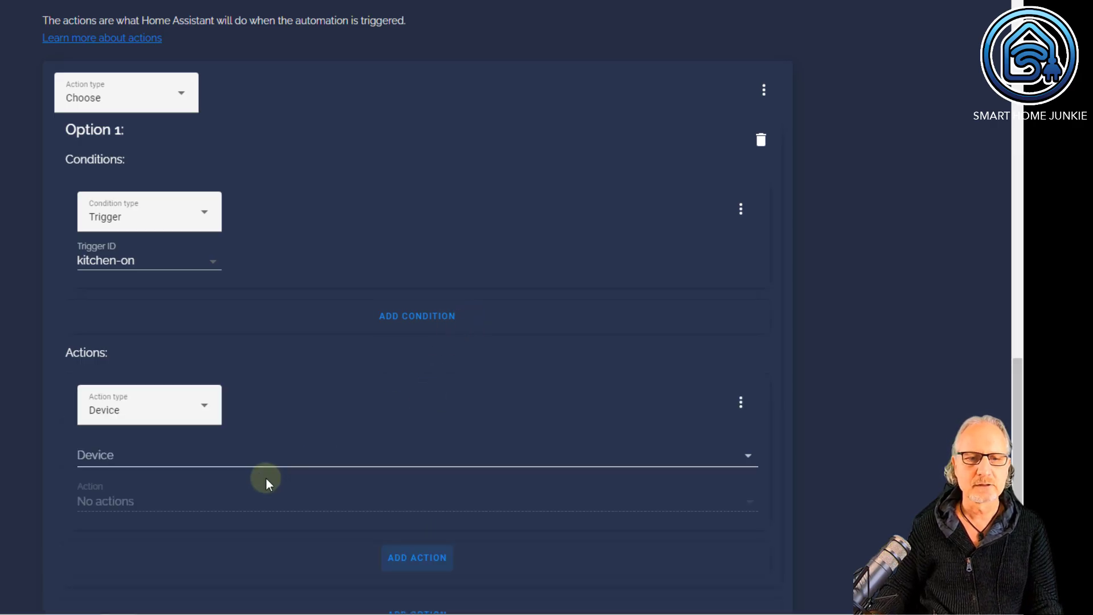
scroll(261, 409, down, 3)
click(203, 271)
click(134, 345)
click(154, 304)
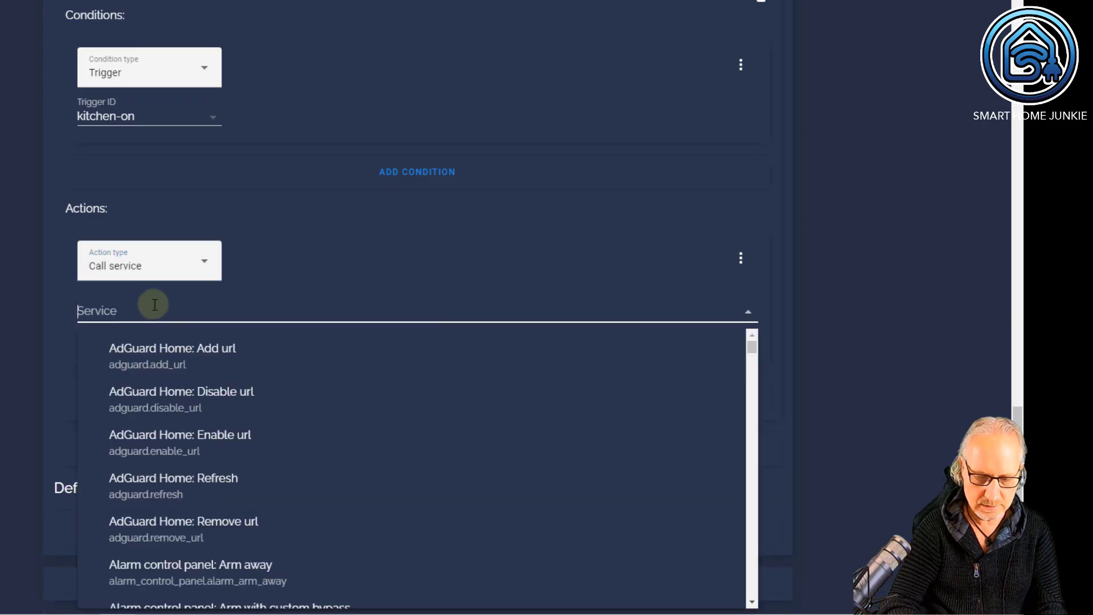
text(light.)
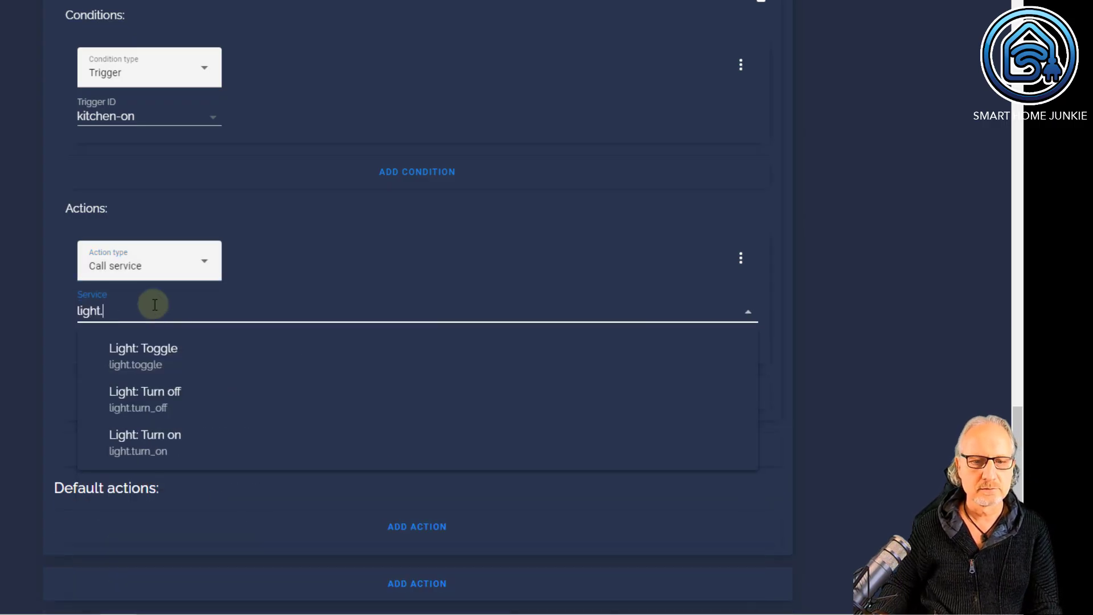
click(157, 444)
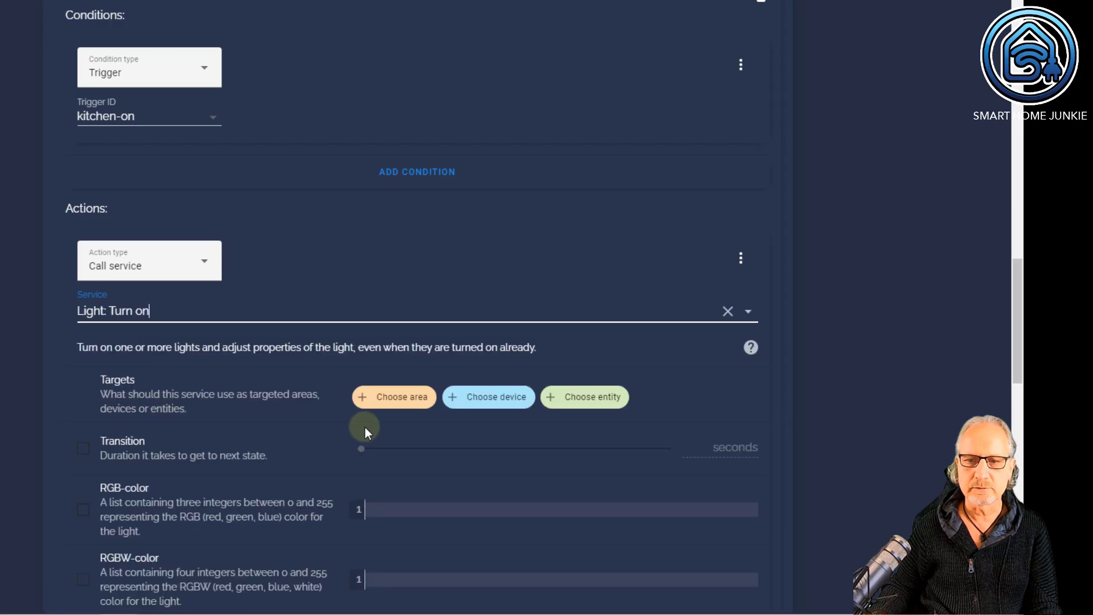
Target the Kitchen light group (light.kitchen) with Option 1's "Light: Turn on" service call.
click(621, 400)
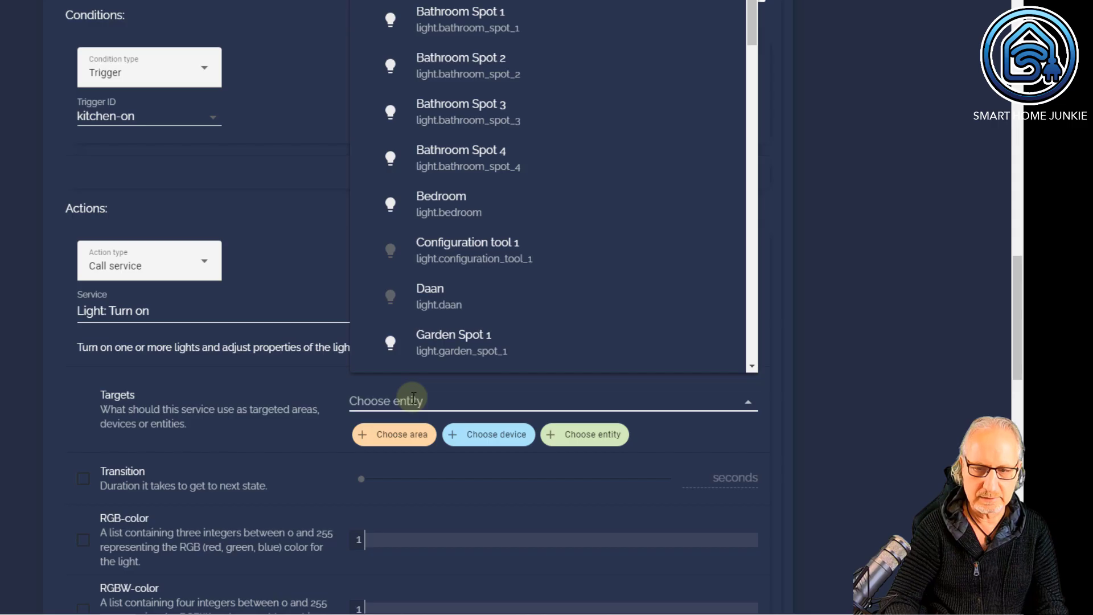
text(kit)
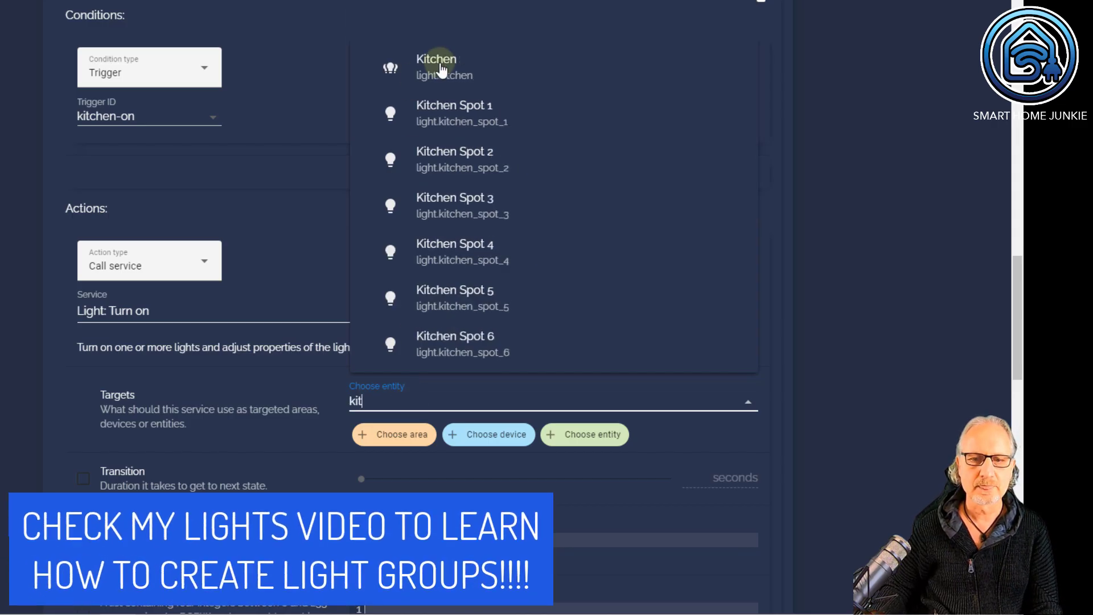
click(439, 69)
scroll(456, 145, down, 1)
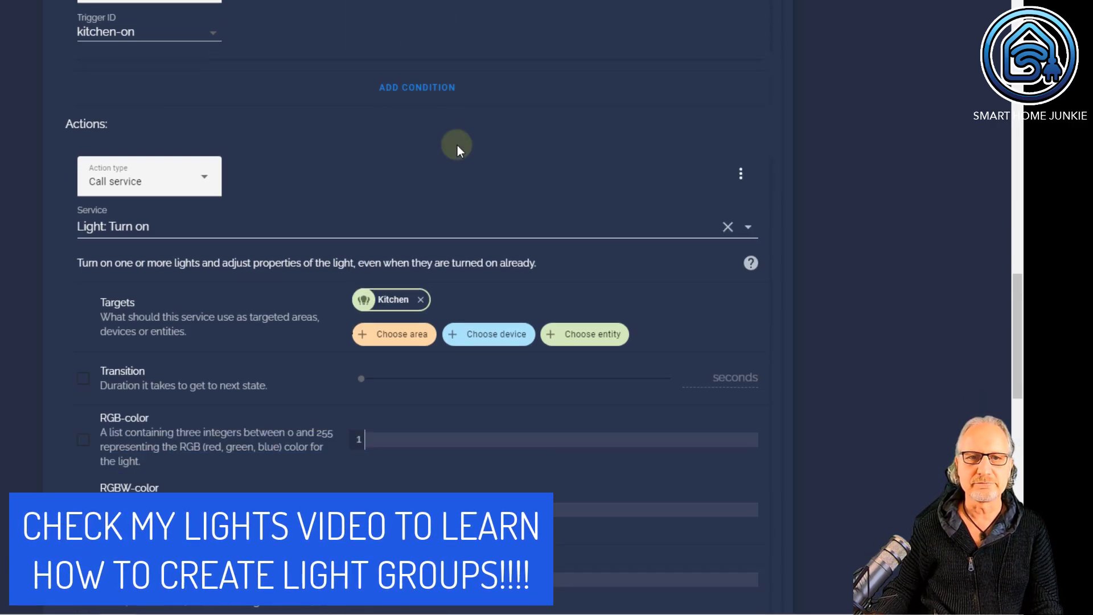
Review Option 1's trigger condition and service call against the trigger IDs of the two Kitchen Motion sensor triggers.
scroll(456, 145, down, 3)
scroll(457, 145, up, 7)
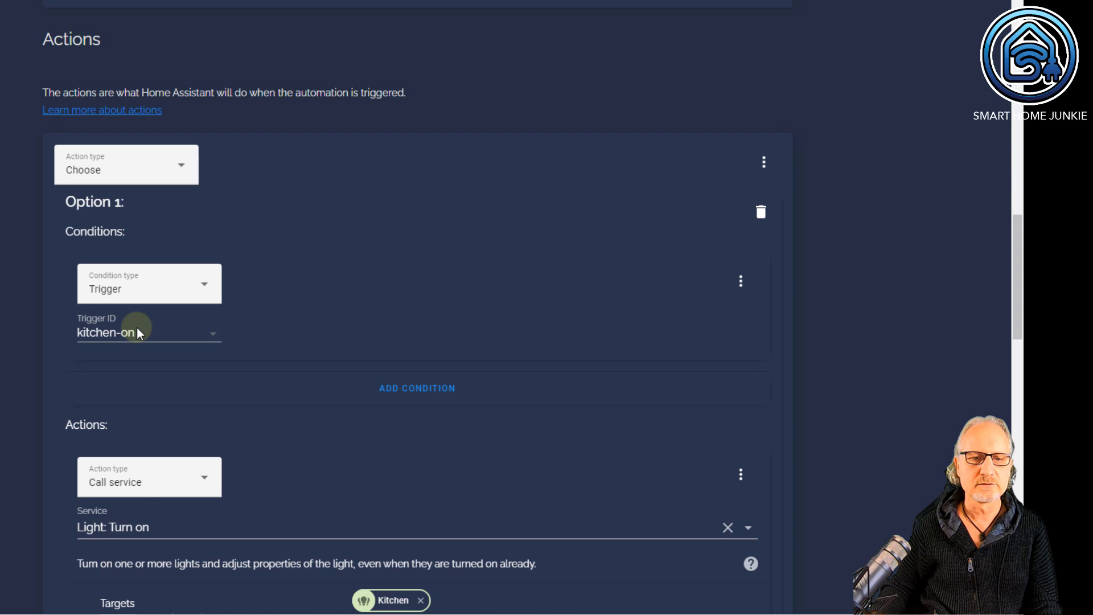
scroll(137, 326, up, 10)
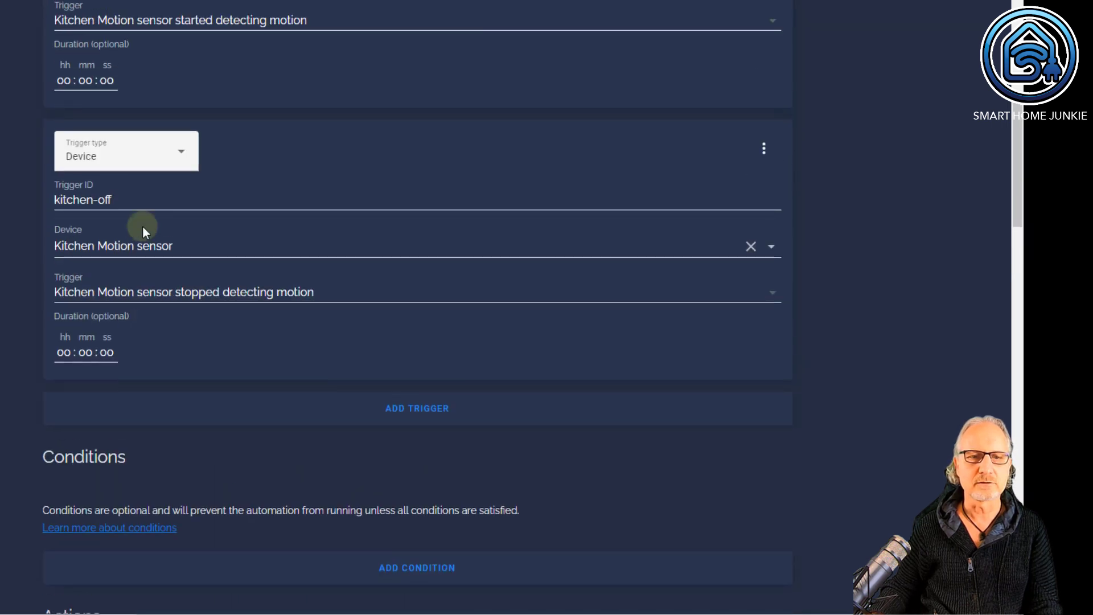
scroll(146, 233, up, 3)
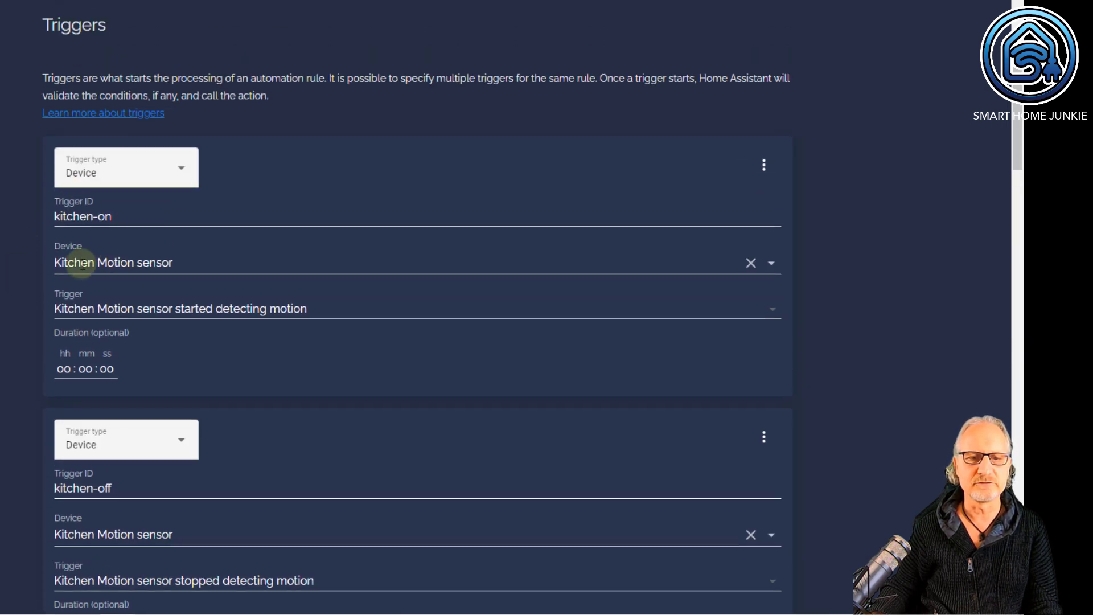
scroll(323, 325, down, 1)
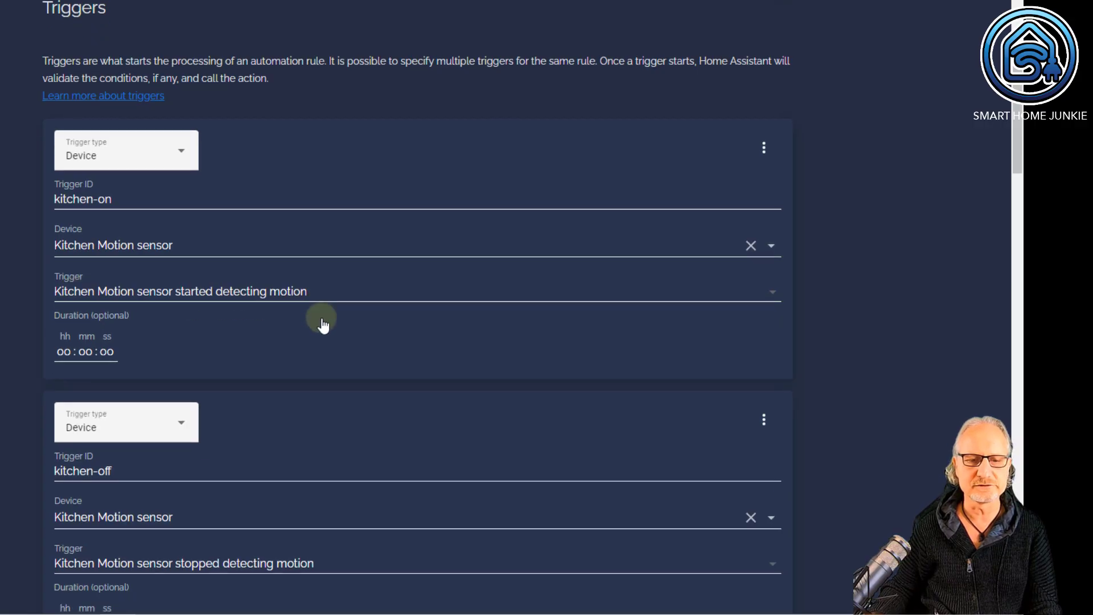
scroll(323, 325, down, 20)
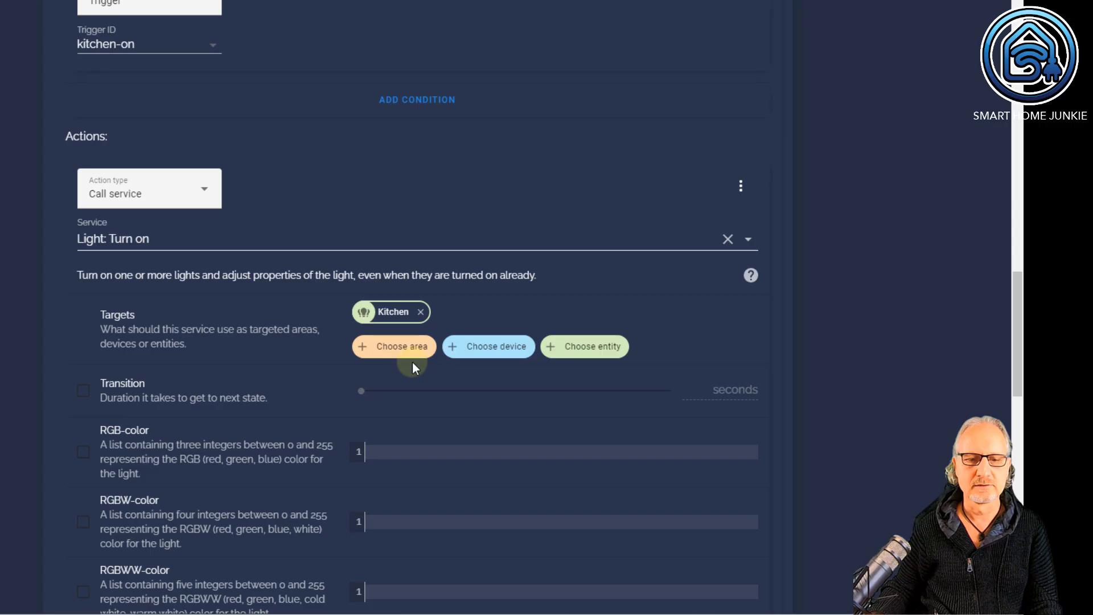
Add a second option to the Choose action with a Trigger condition that uses the trigger ID "kitchen-off".
scroll(407, 362, down, 15)
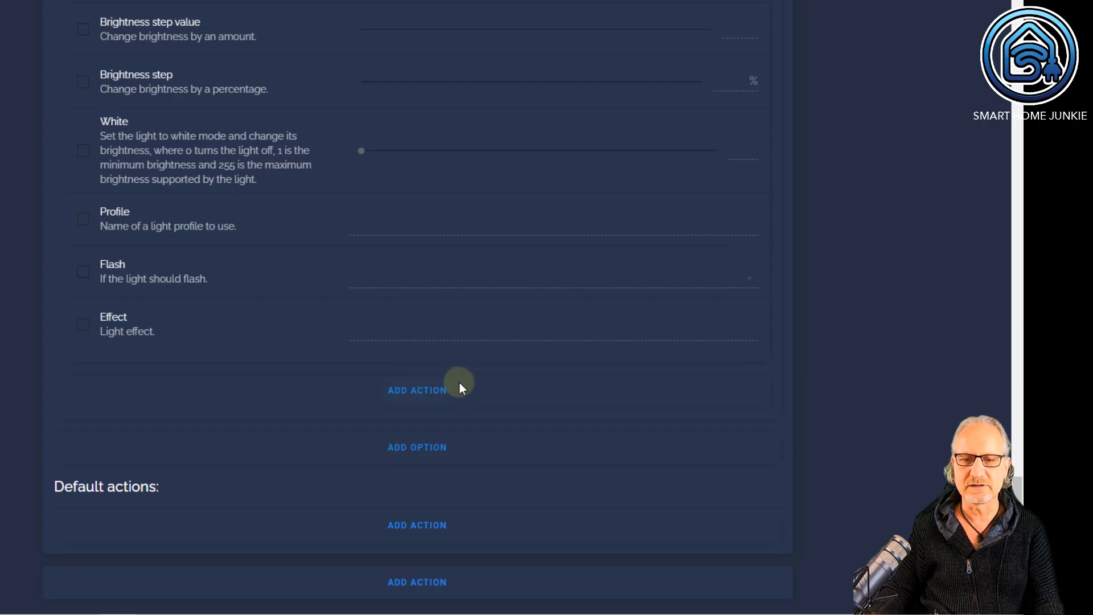
click(429, 455)
scroll(248, 461, down, 3)
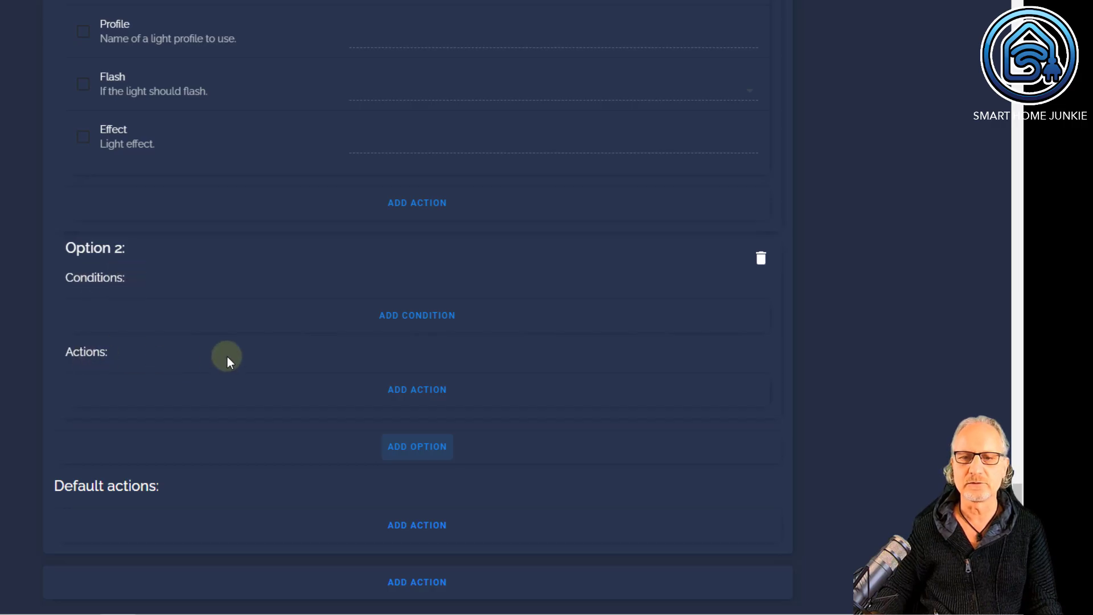
click(429, 317)
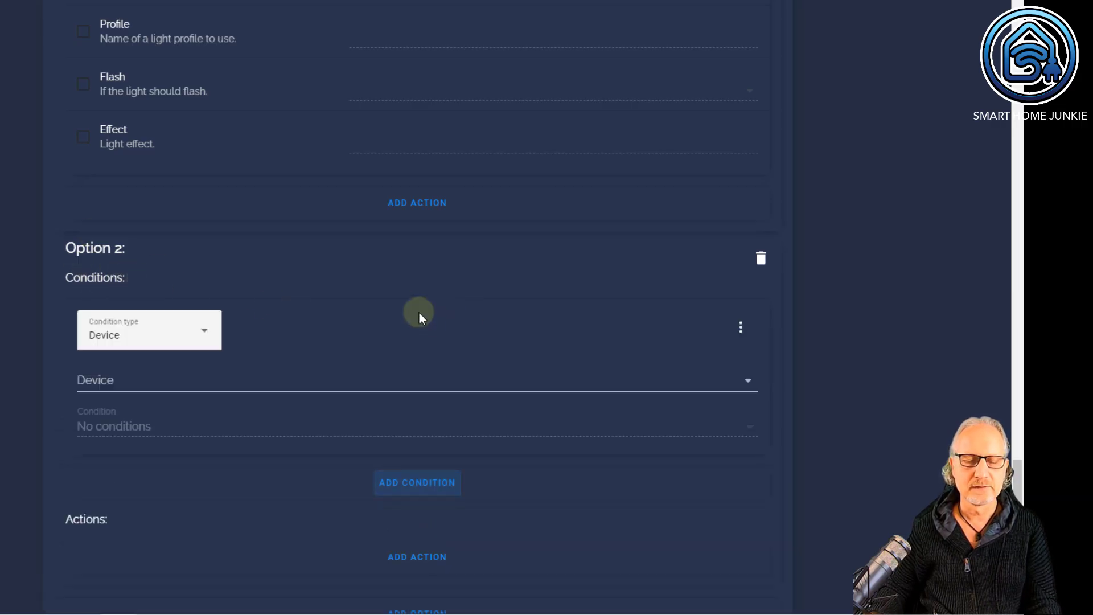
click(193, 340)
drag(169, 250, 76, 281)
click(110, 281)
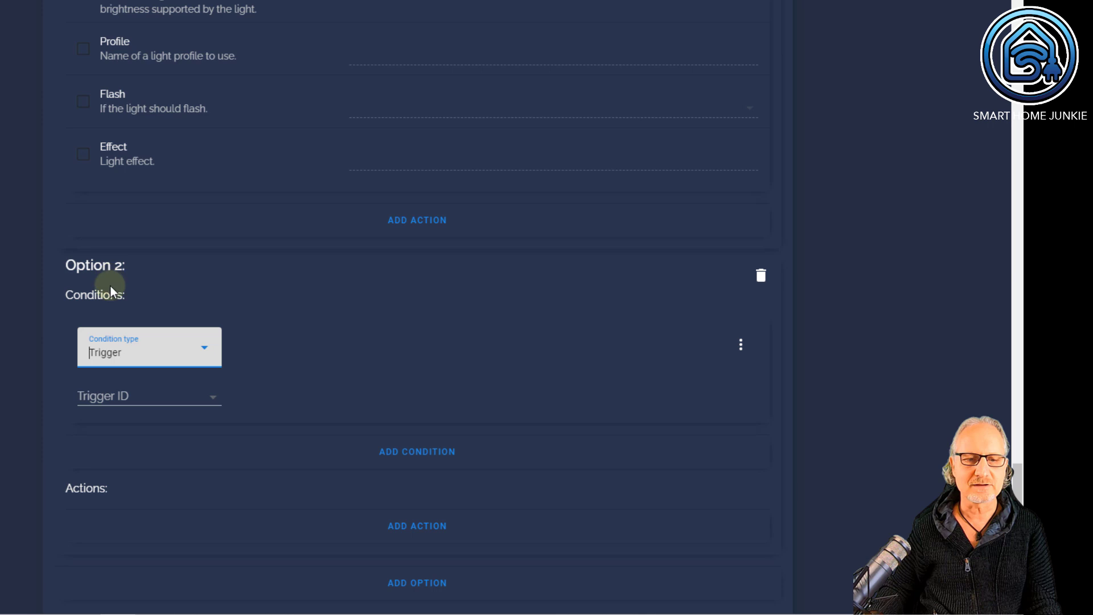
click(163, 399)
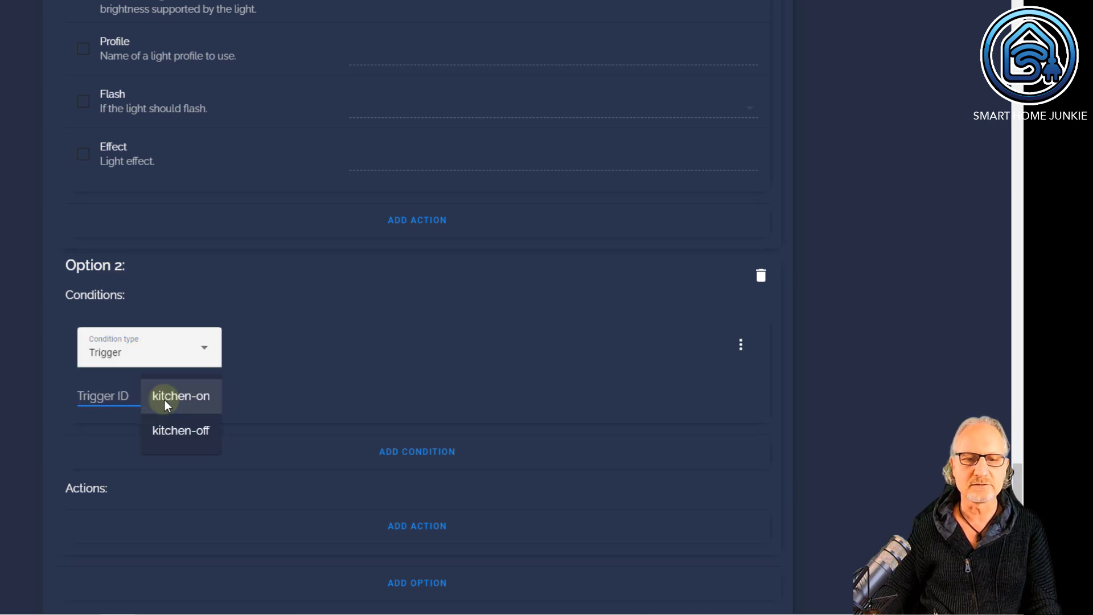
click(203, 432)
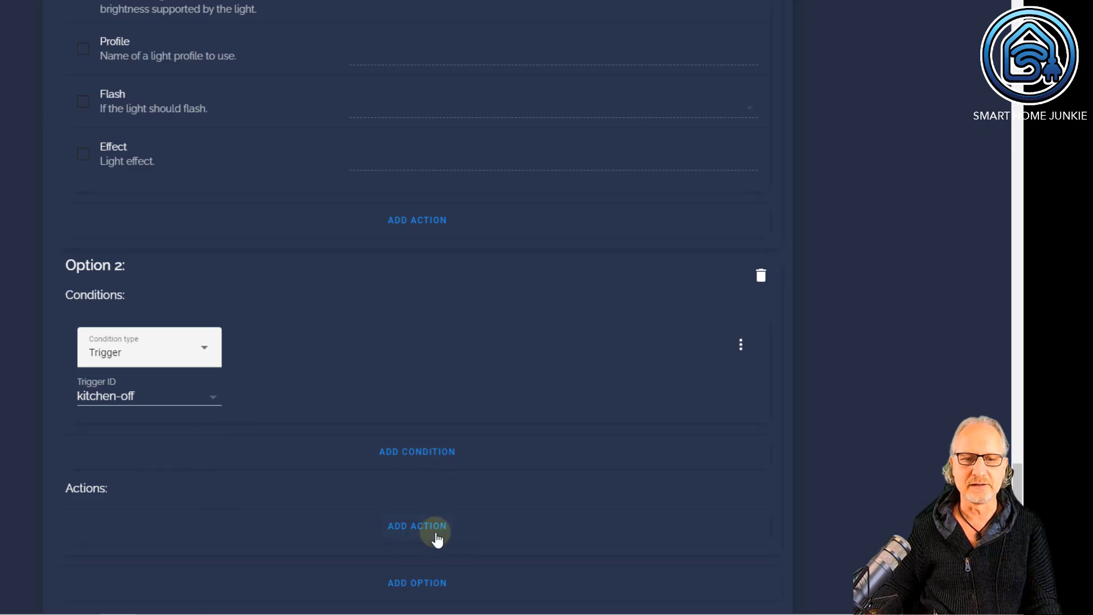
Add a Call service action to Option 2 and choose the "Light: Turn off" service.
scroll(439, 524, down, 2)
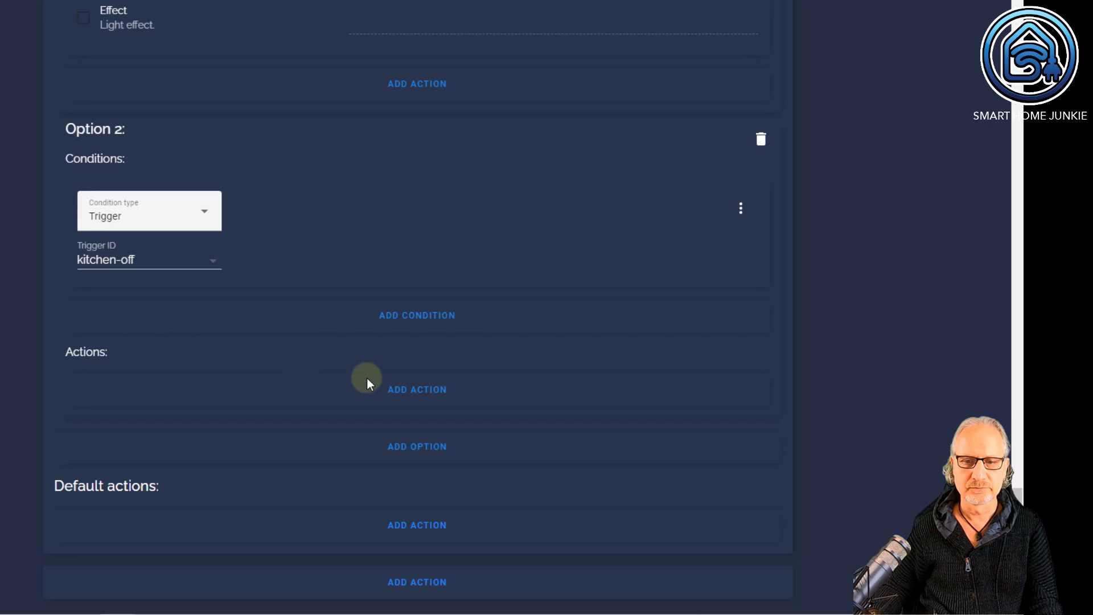
click(433, 390)
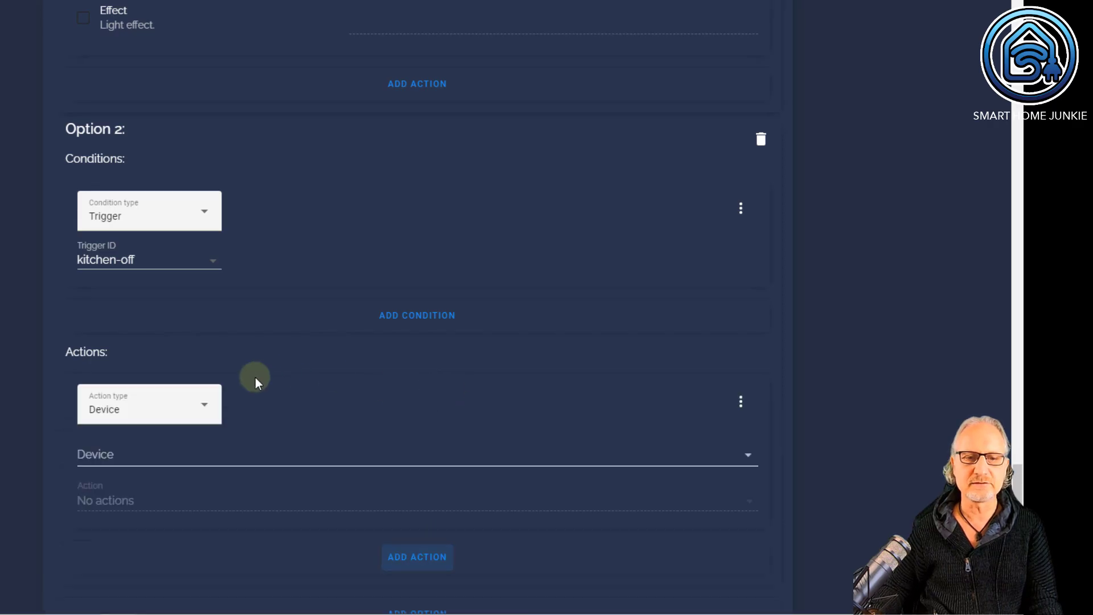
scroll(264, 392, down, 3)
click(209, 242)
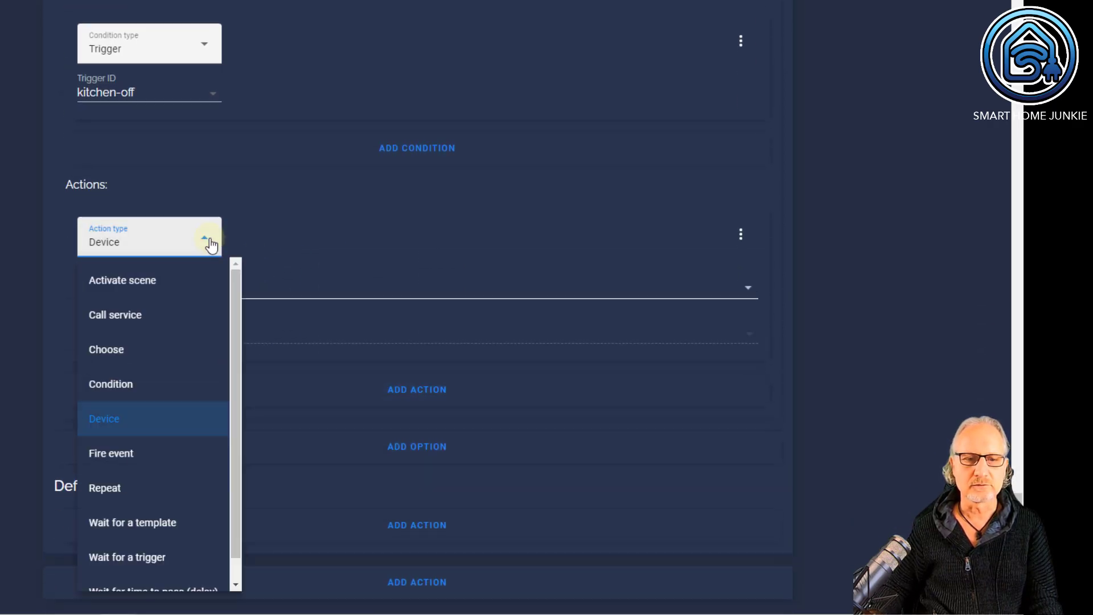
click(133, 320)
click(139, 310)
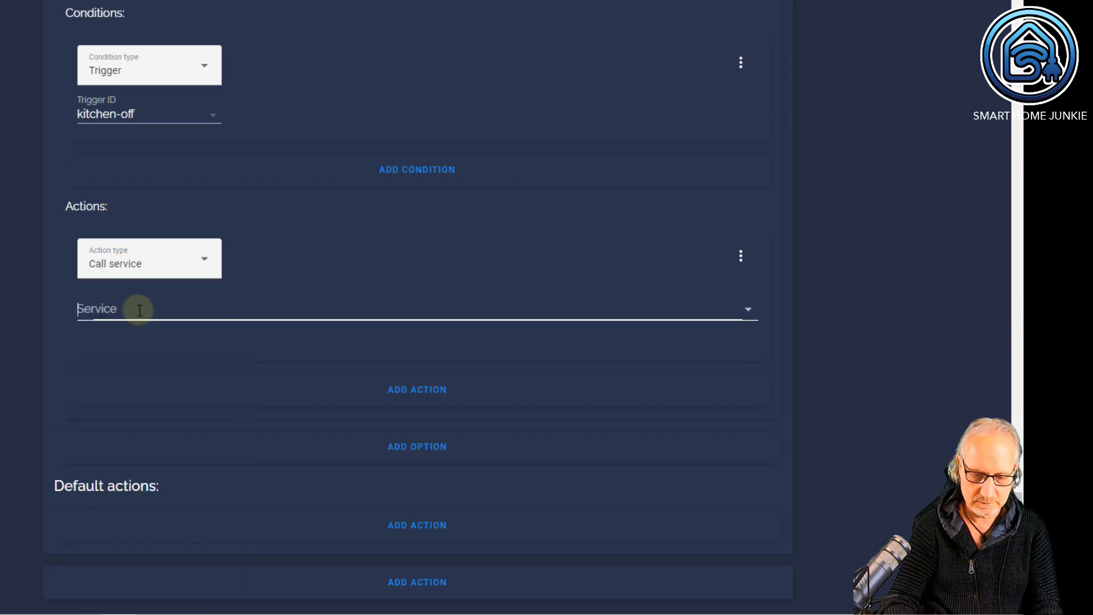
text(light)
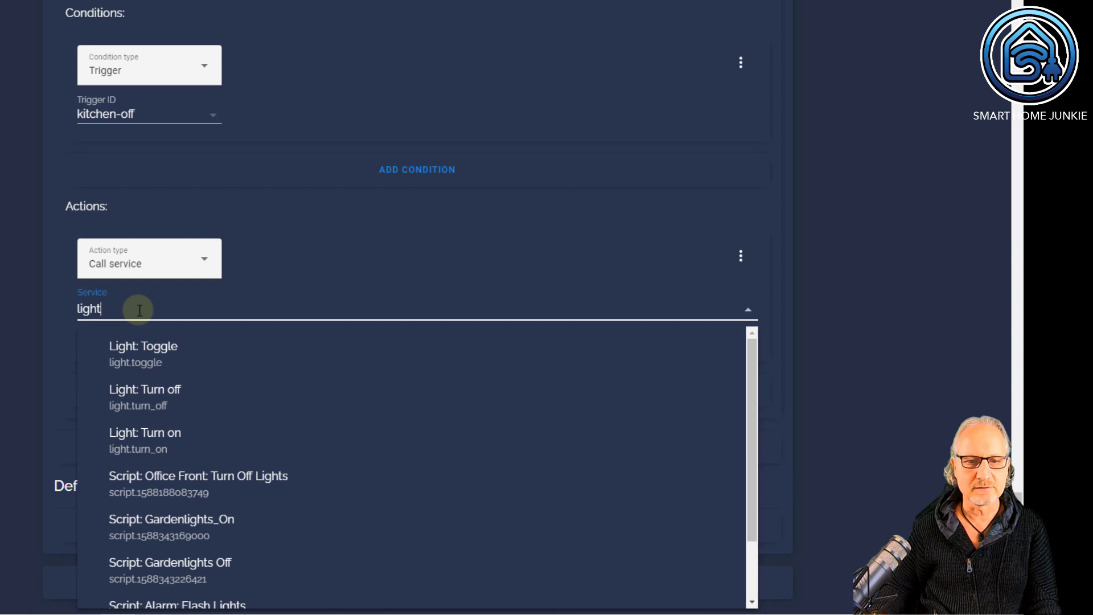
click(169, 398)
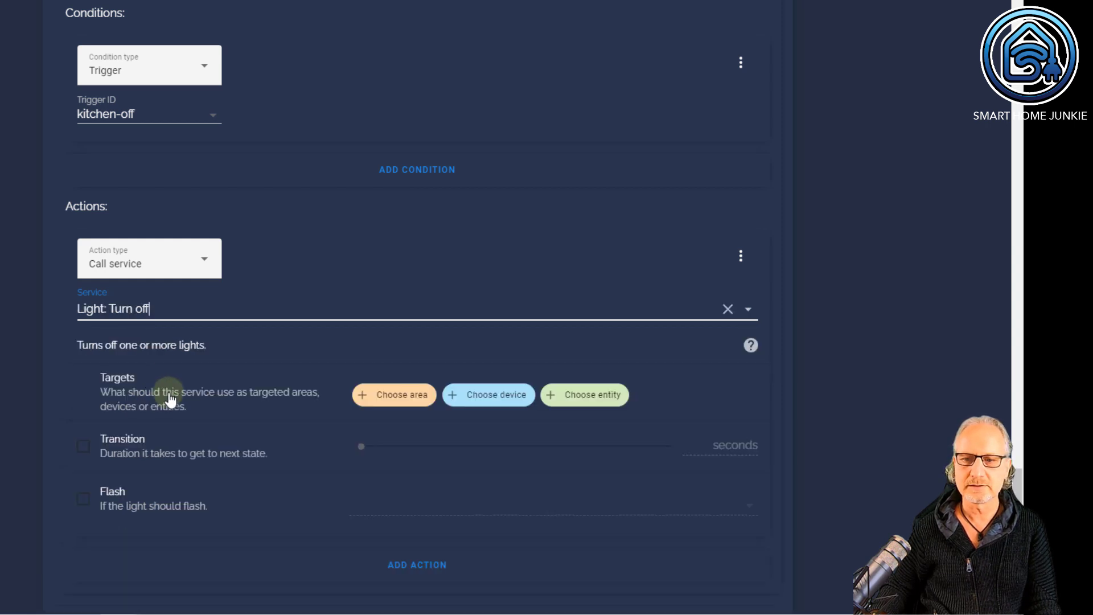
Target the Kitchen light group (light.kitchen) with Option 2's "Light: Turn off" service call.
click(595, 395)
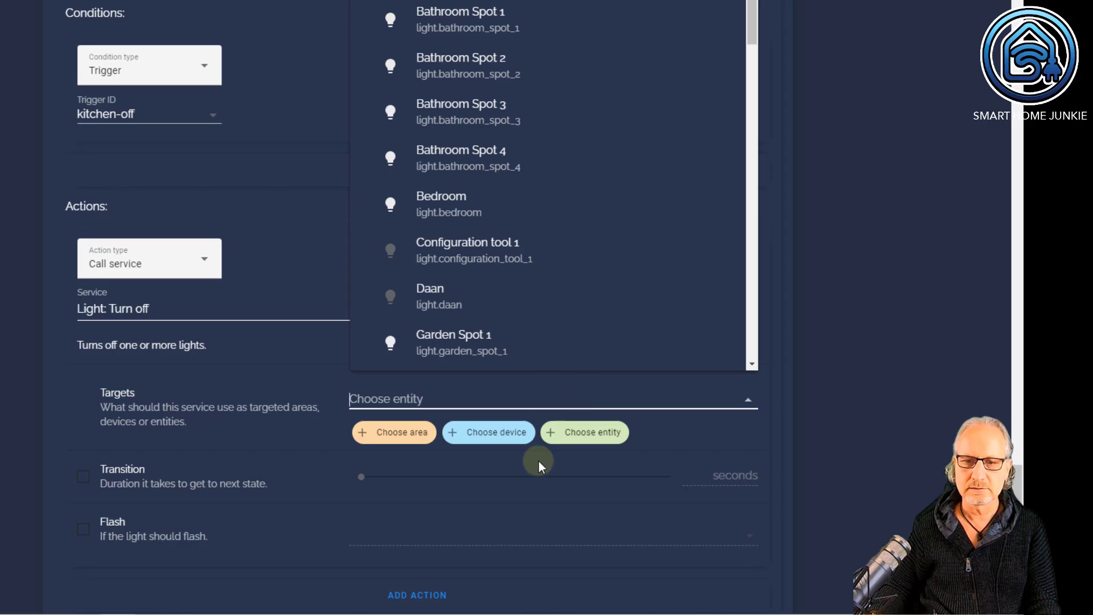
text(kitchen)
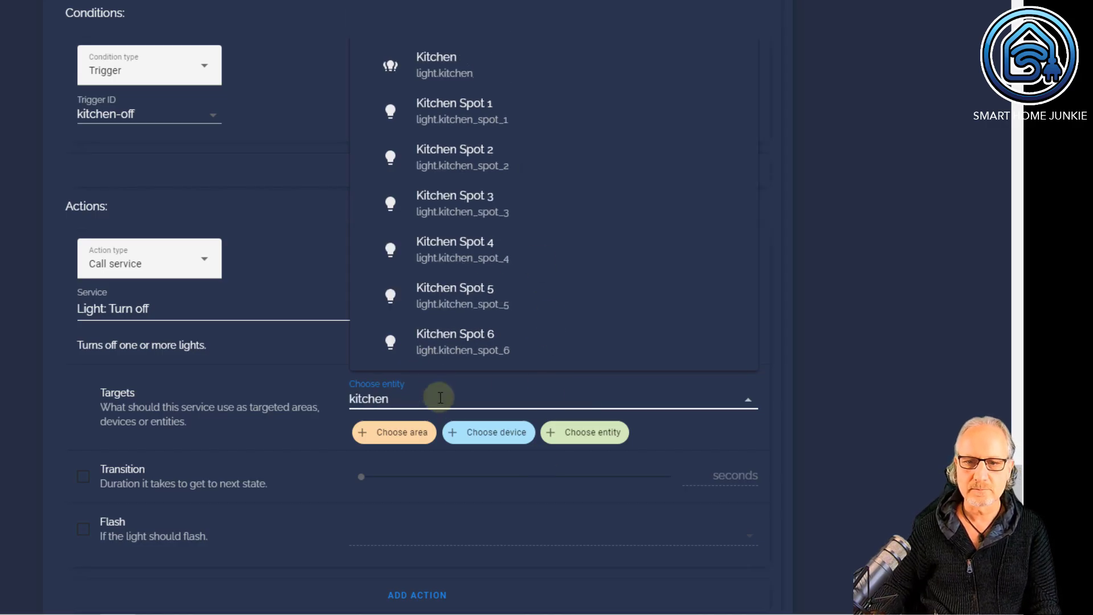
click(467, 72)
scroll(630, 380, down, 3)
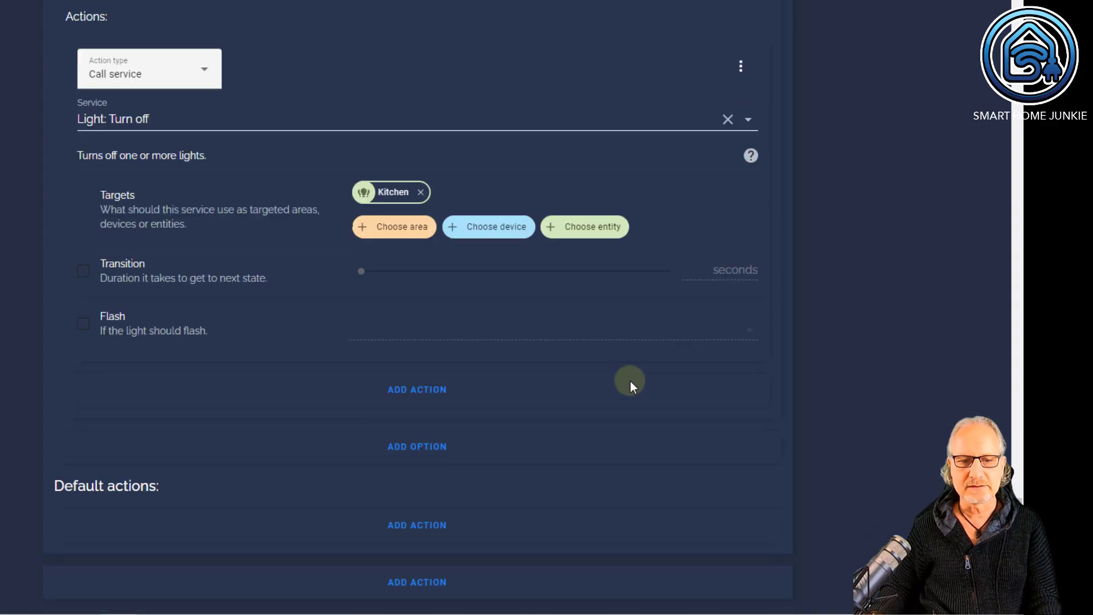
Review the whole automation, checking both motion triggers and their IDs against the conditions and service calls of Options 1 and 2.
scroll(630, 381, up, 4)
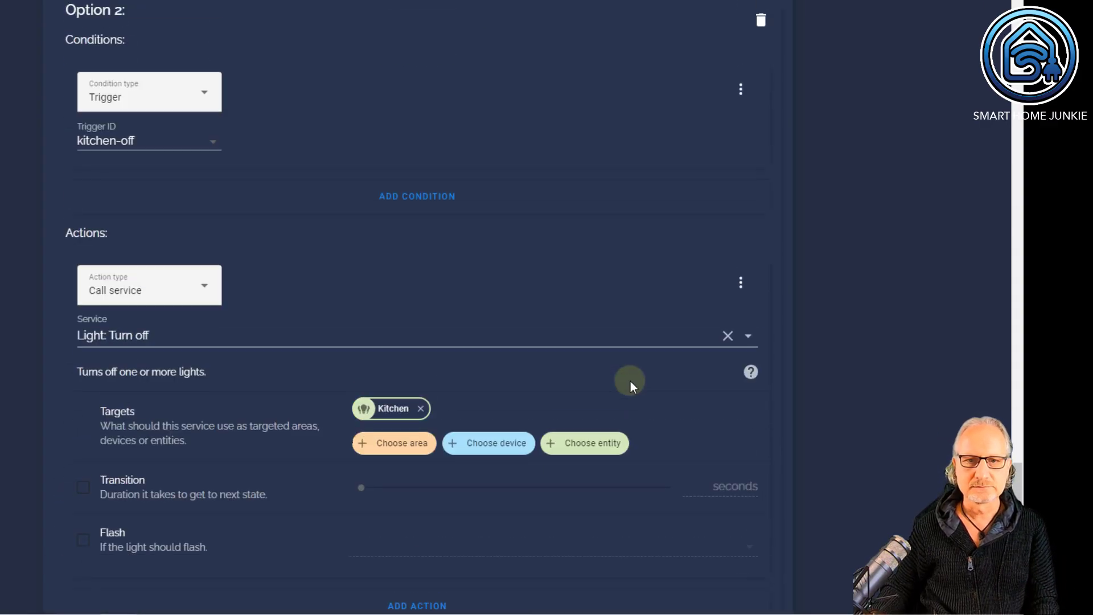
scroll(631, 381, up, 10)
scroll(630, 381, up, 15)
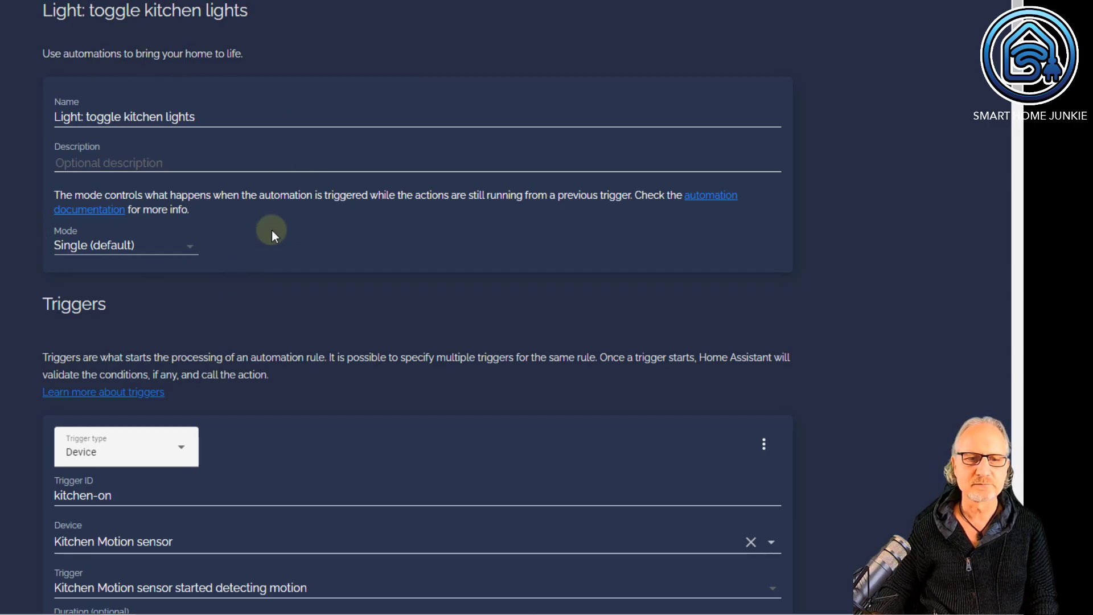
scroll(272, 257, down, 4)
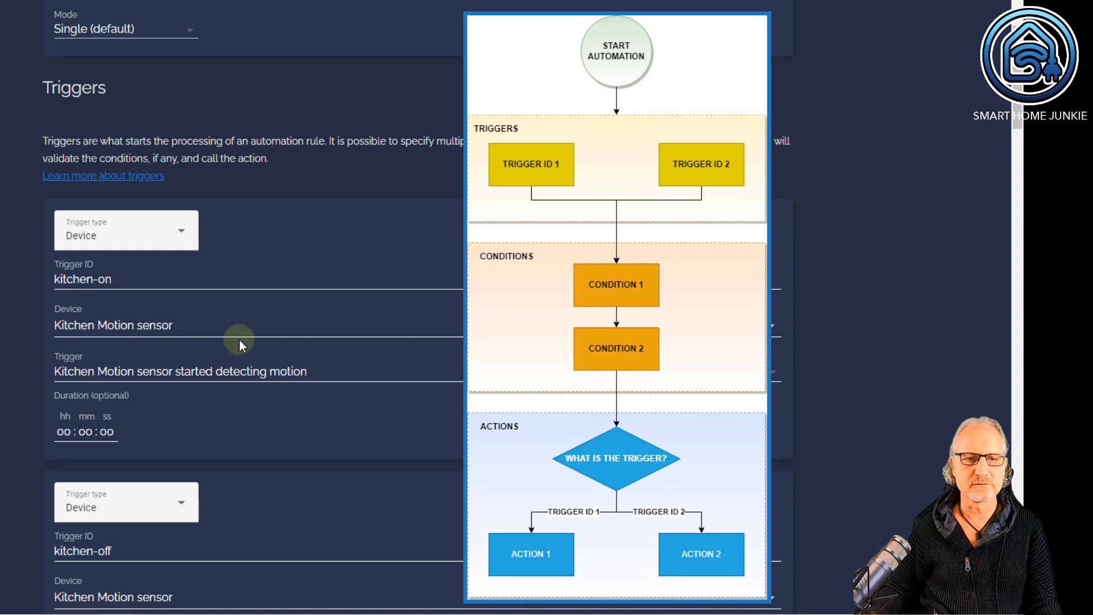
scroll(239, 340, down, 5)
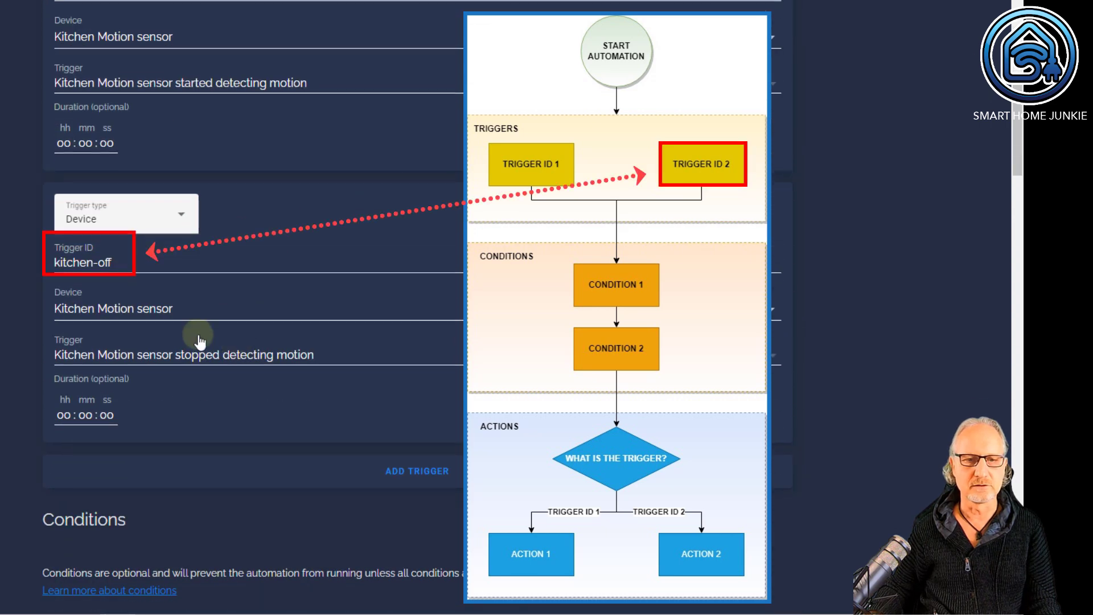
scroll(164, 341, down, 2)
scroll(163, 340, down, 6)
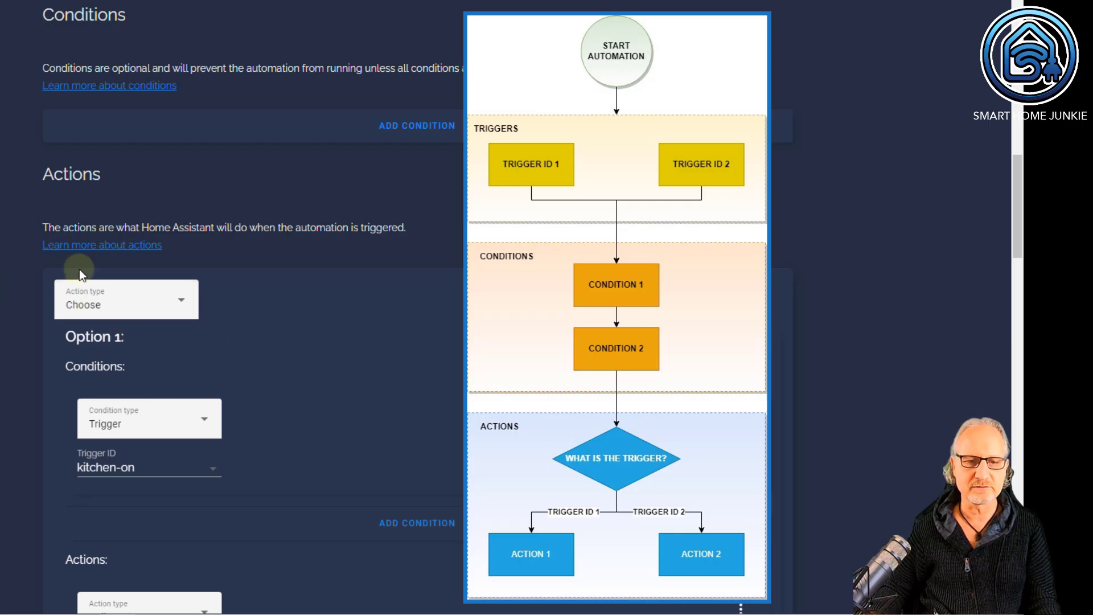
scroll(38, 310, down, 3)
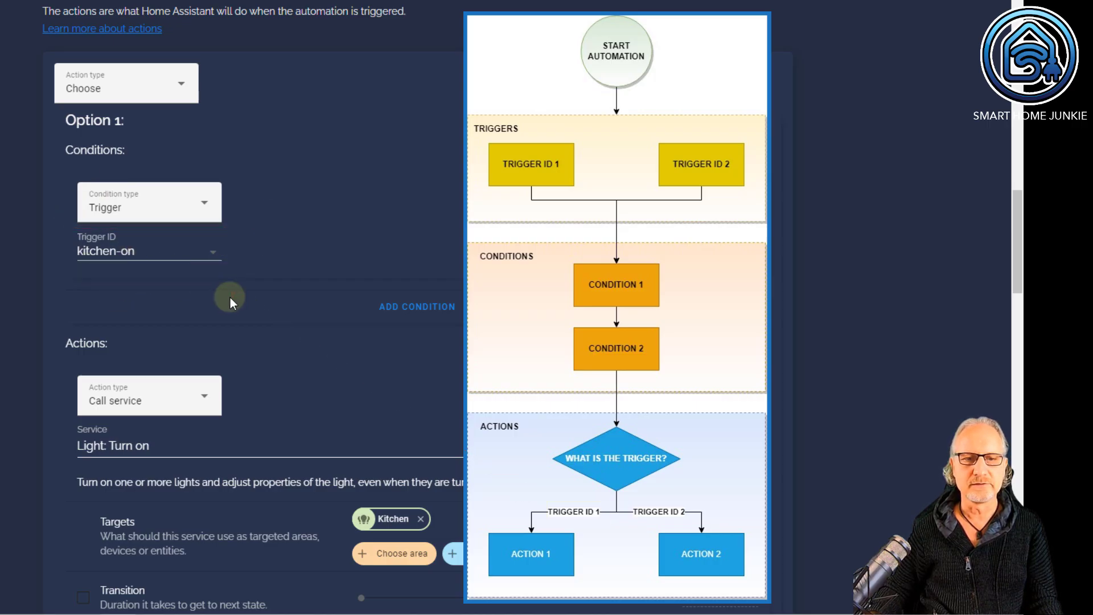
scroll(230, 297, down, 4)
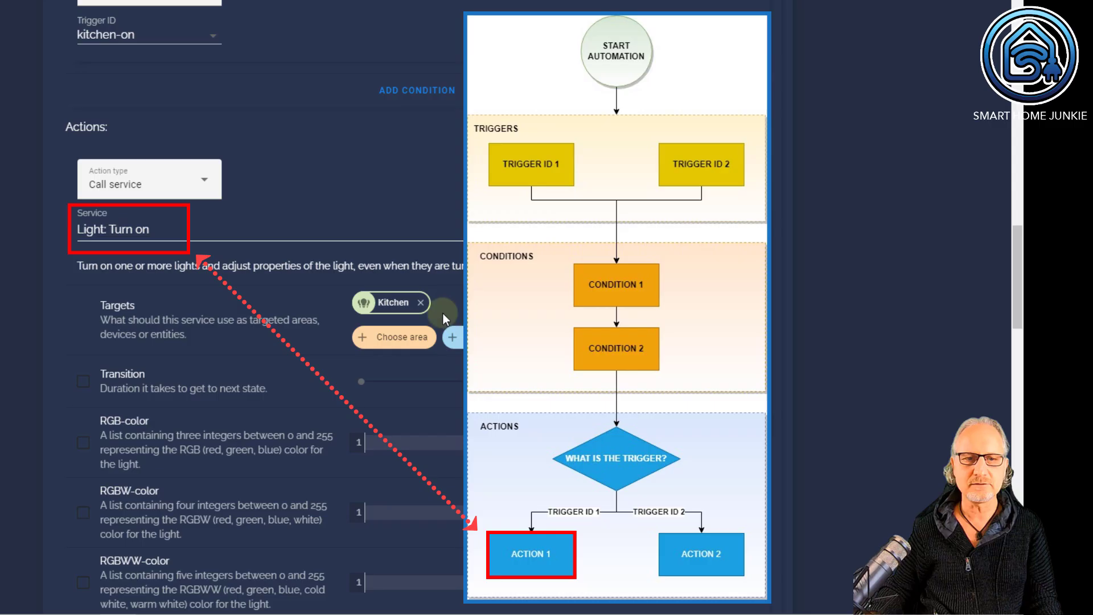
scroll(241, 289, down, 20)
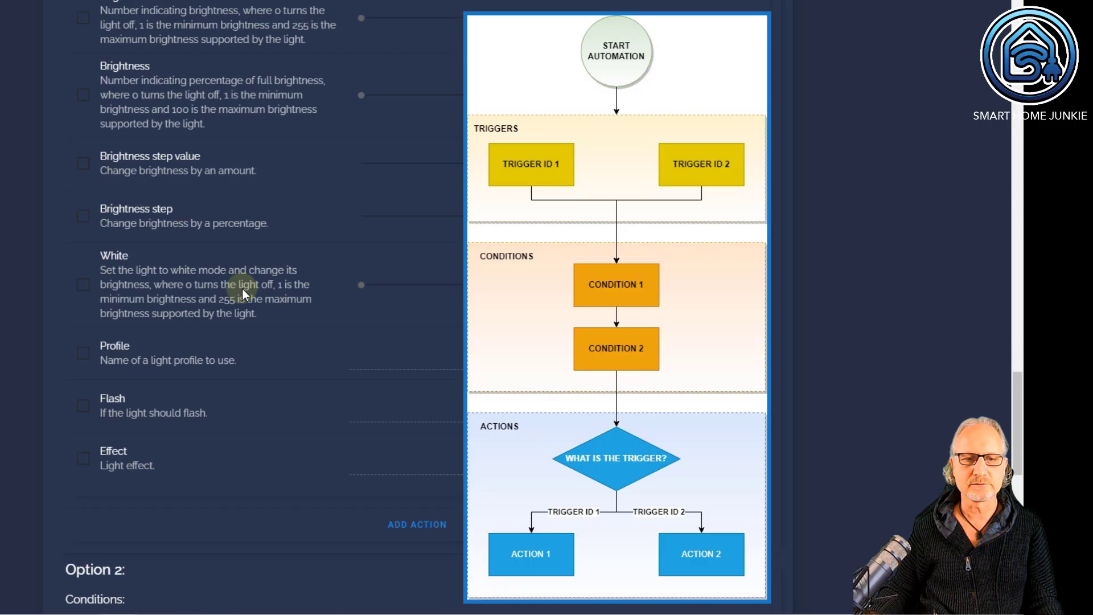
scroll(241, 289, down, 5)
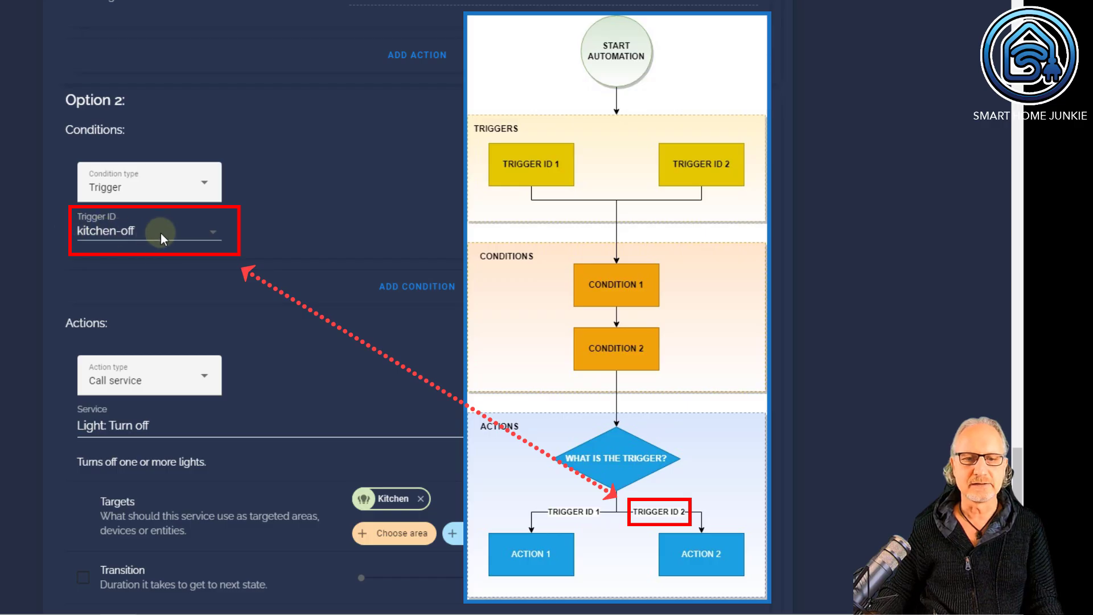
scroll(244, 224, down, 4)
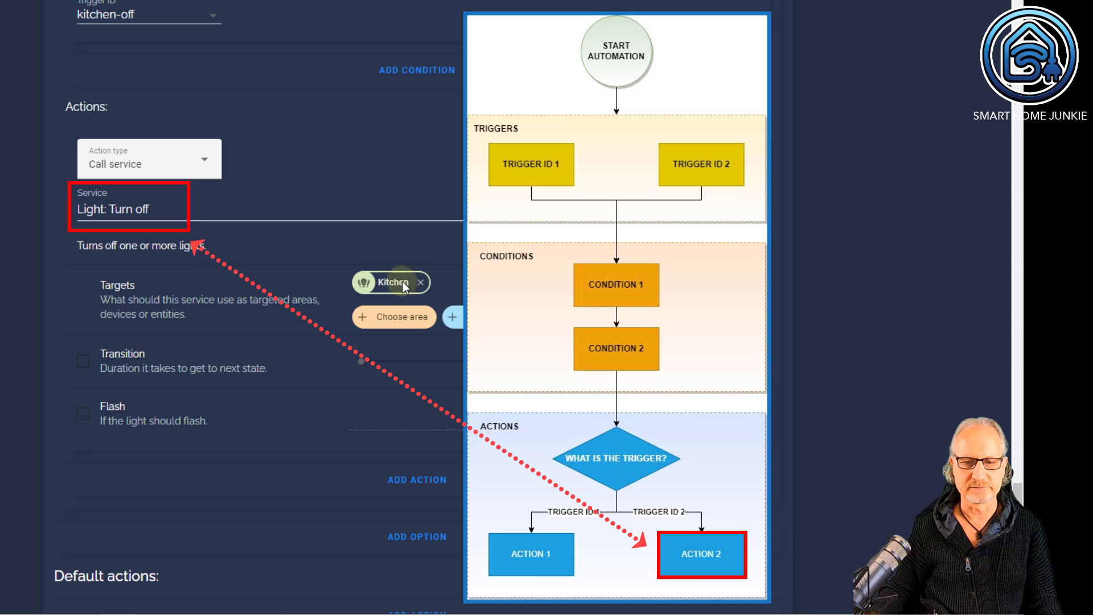
scroll(542, 269, down, 2)
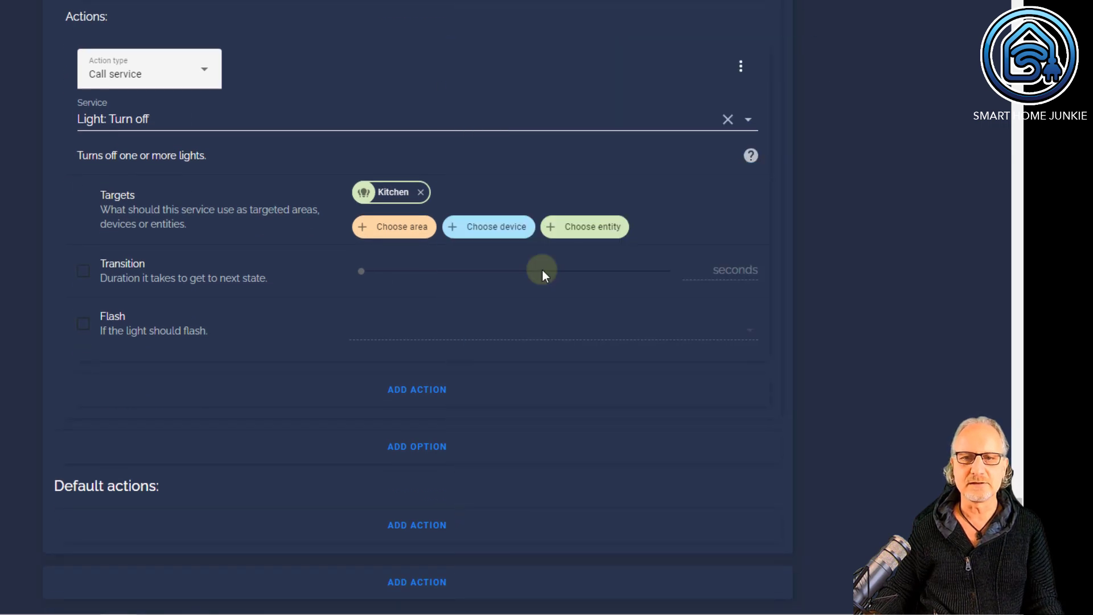
scroll(542, 270, down, 10)
scroll(542, 270, up, 1)
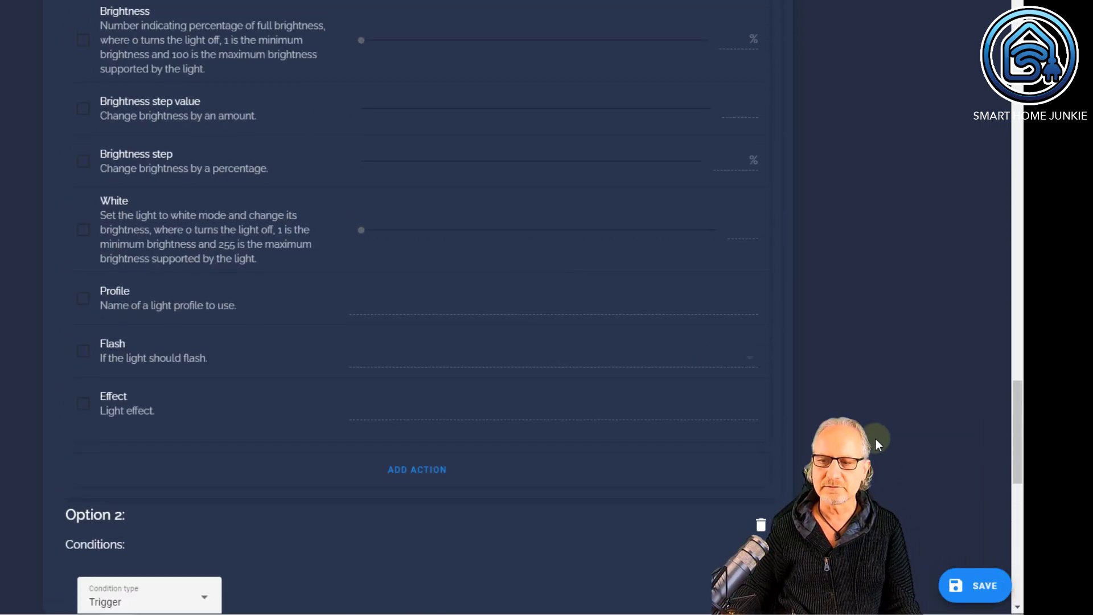
Save the kitchen lights automation.
click(977, 594)
scroll(384, 279, up, 15)
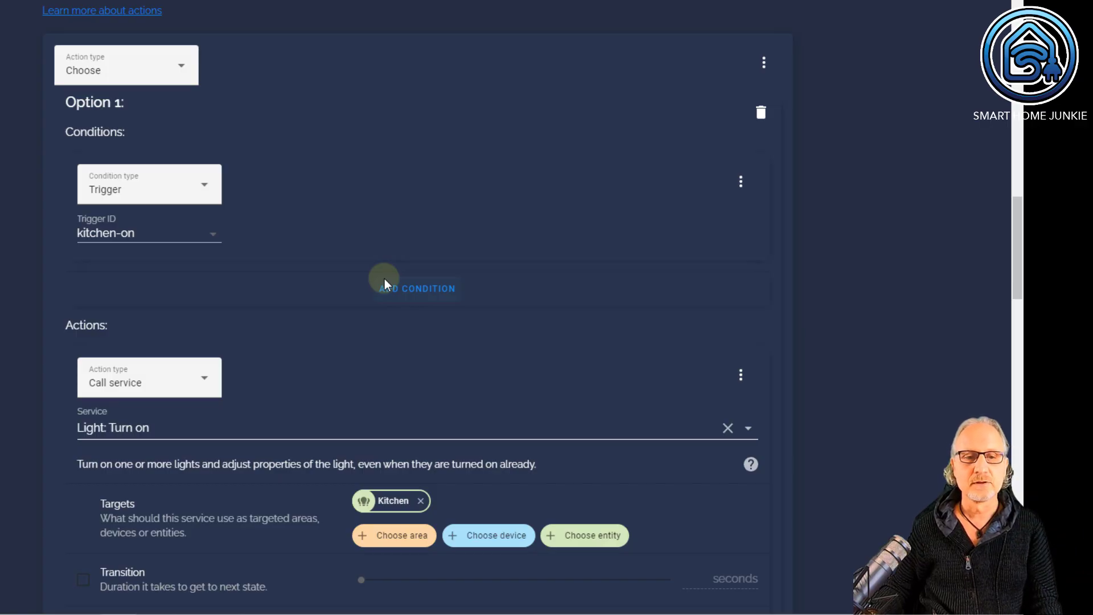
Add a condition of type Time to the automation's general conditions.
scroll(343, 279, up, 1)
scroll(343, 279, down, 12)
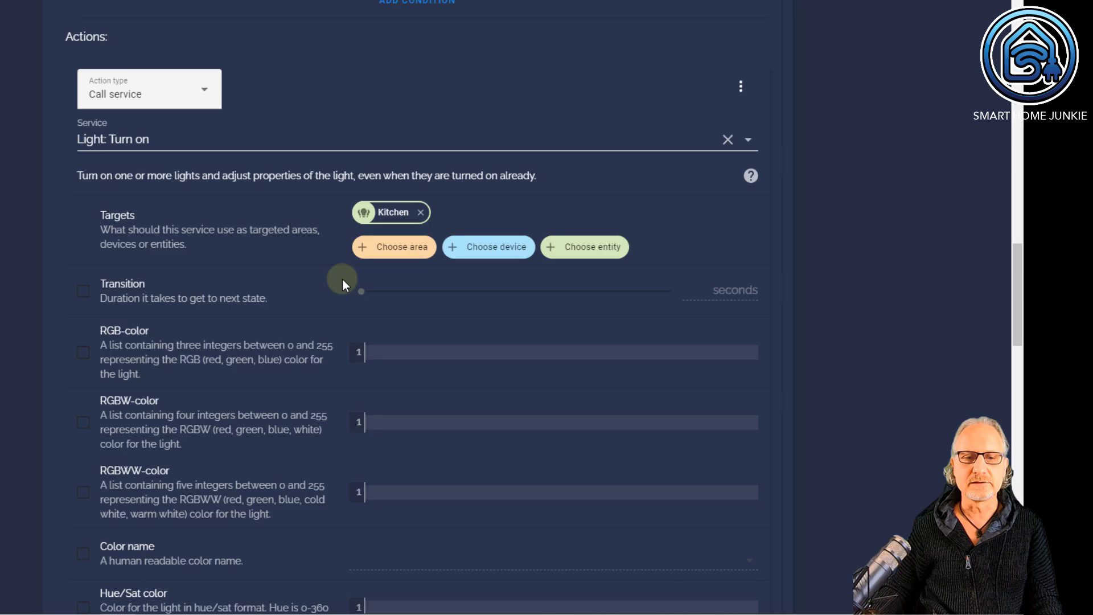
scroll(343, 279, up, 15)
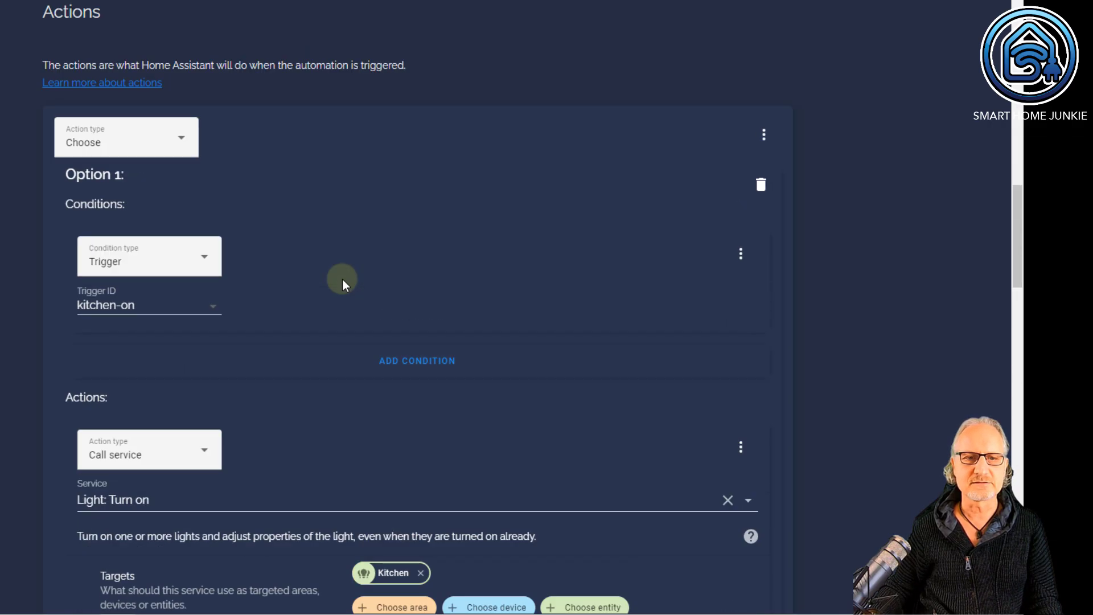
scroll(343, 279, up, 1)
scroll(342, 278, down, 5)
scroll(342, 279, down, 4)
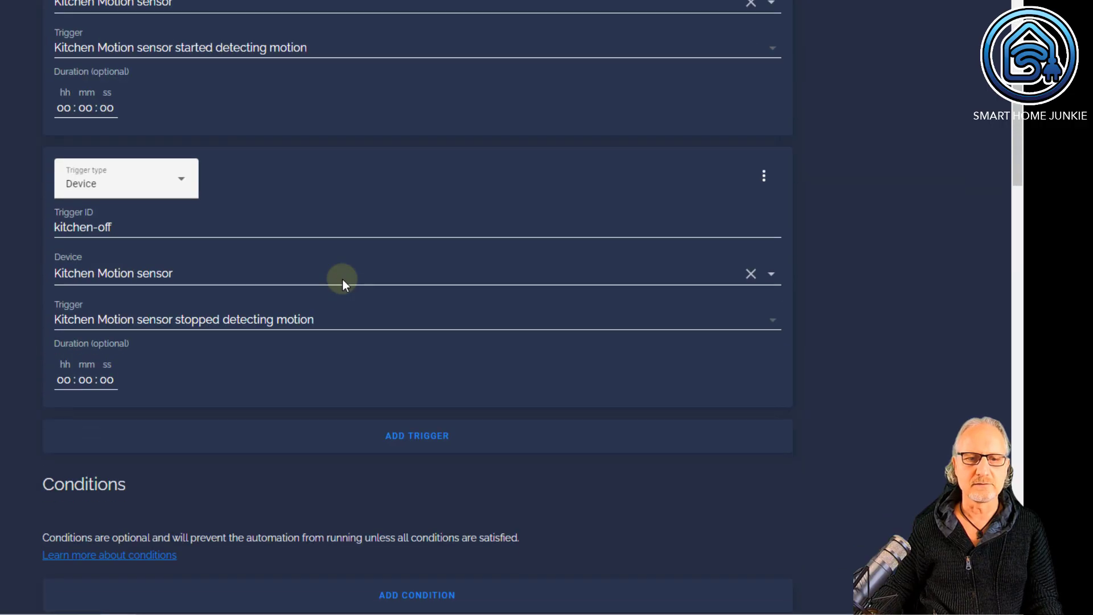
scroll(280, 243, down, 5)
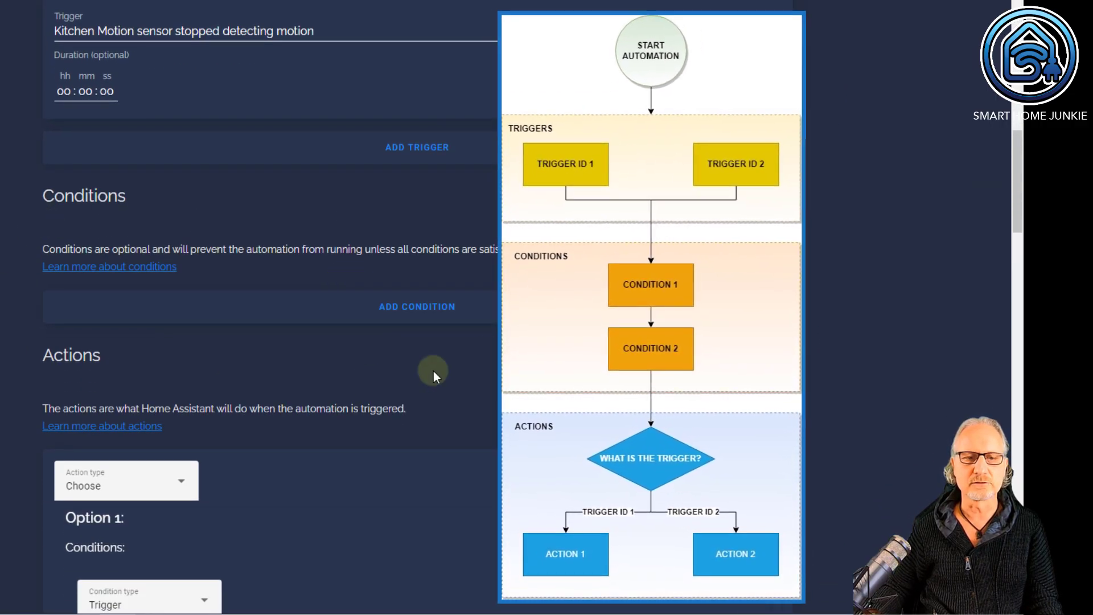
click(432, 312)
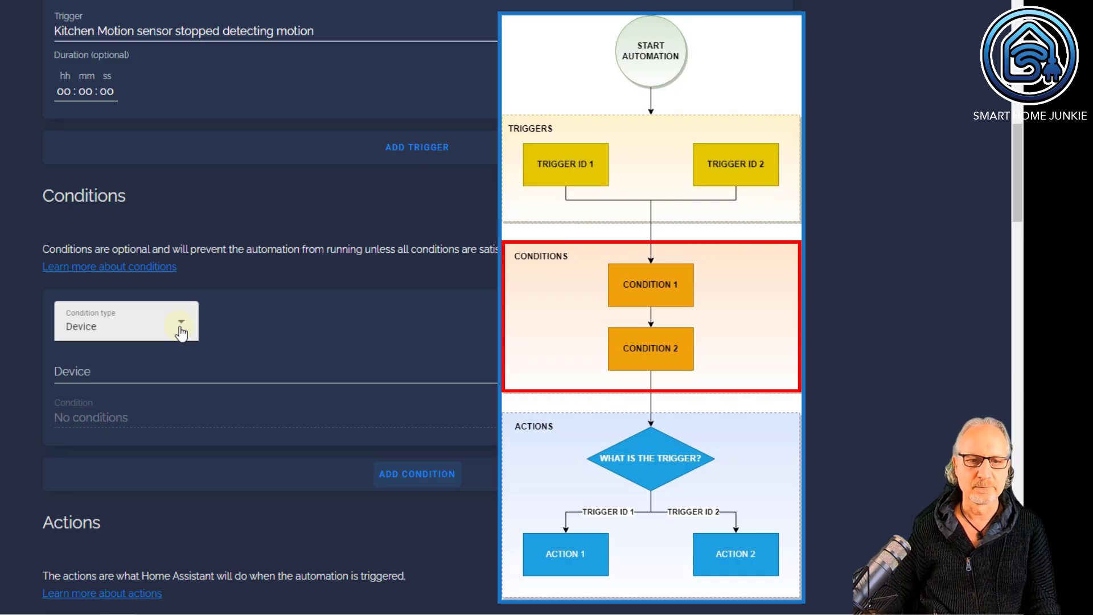
click(183, 331)
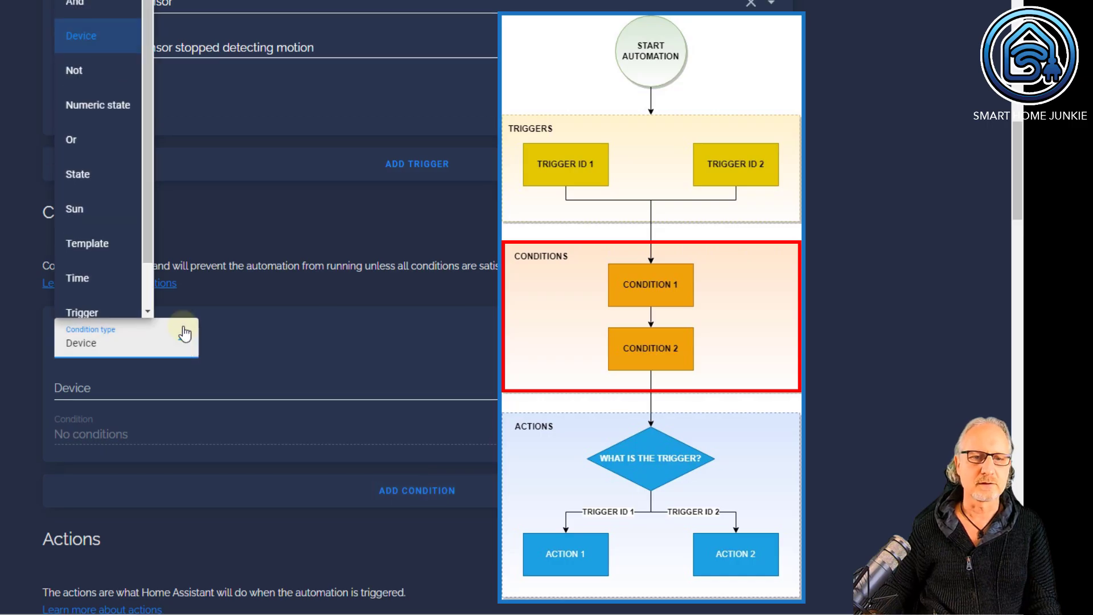
click(79, 277)
scroll(318, 375, down, 3)
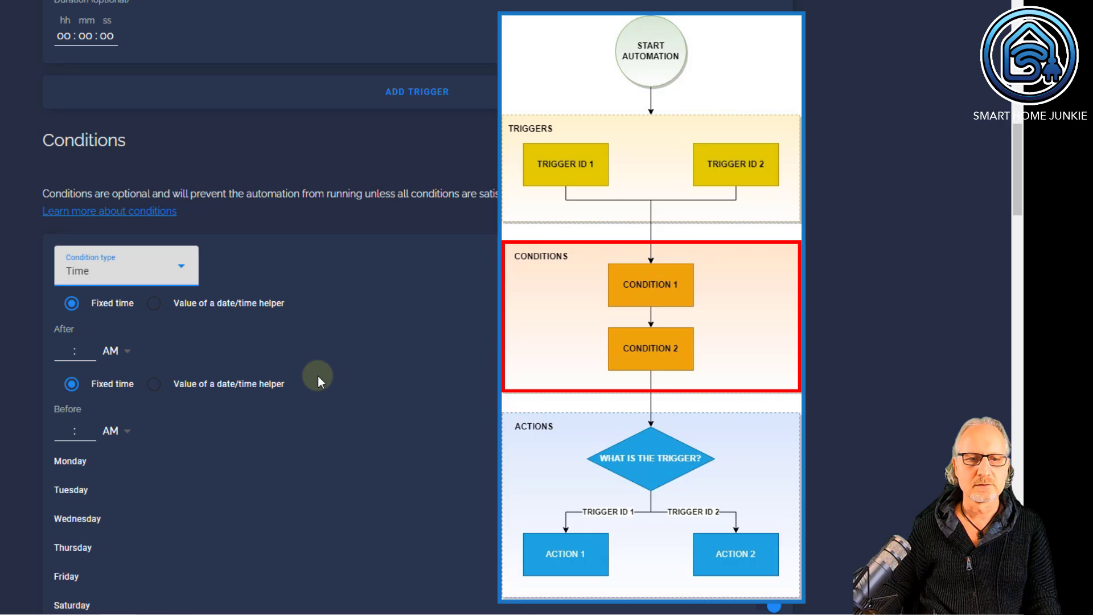
Limit the Time condition to after 09:00 AM and before 09:00 PM, using fixed times.
click(61, 279)
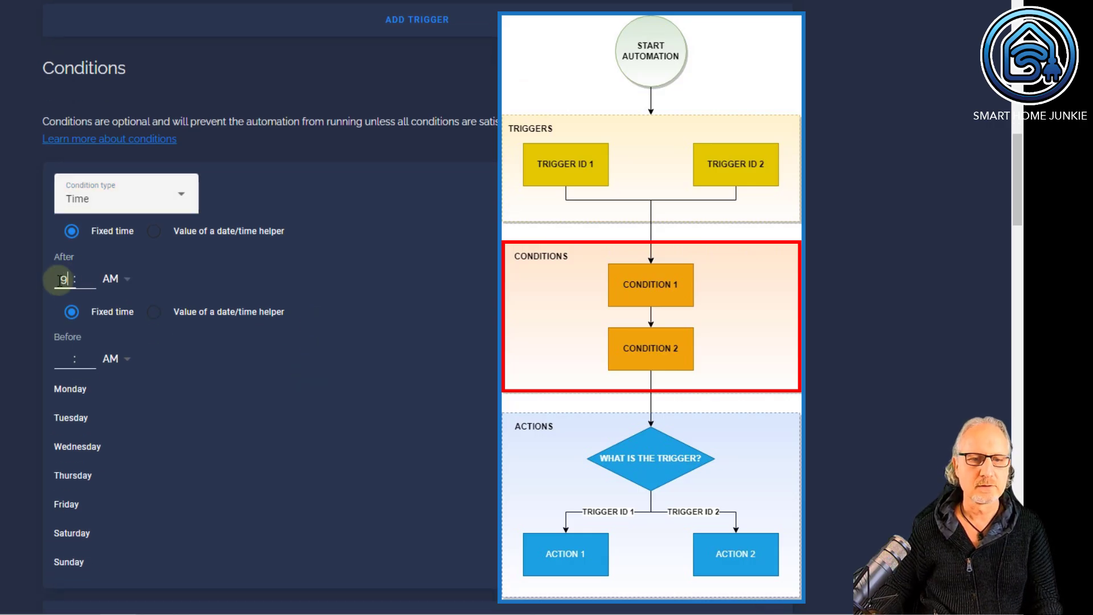
click(61, 358)
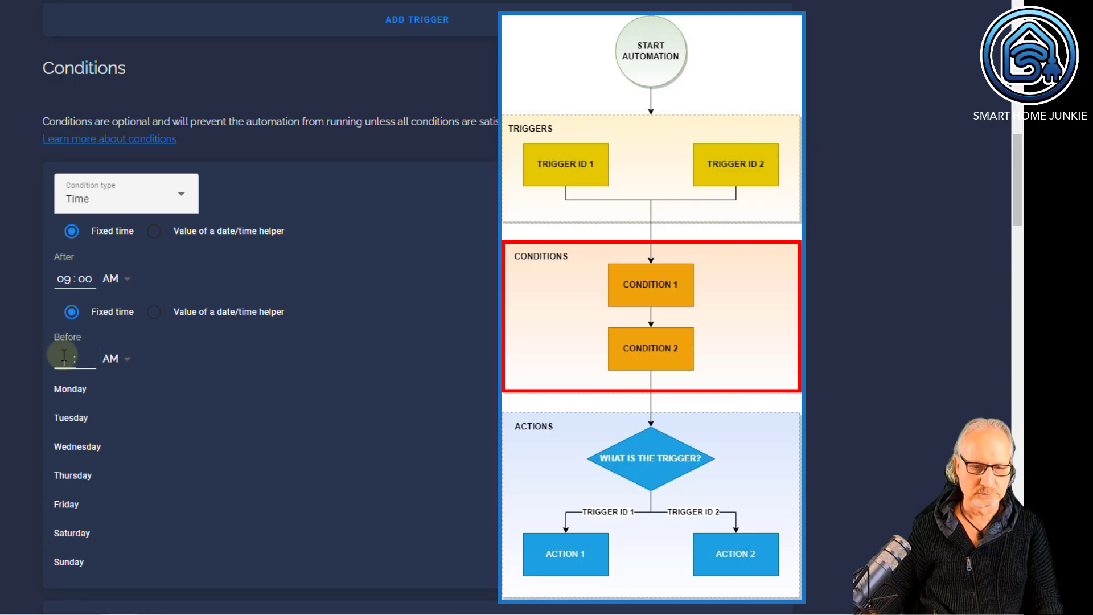
text(0900)
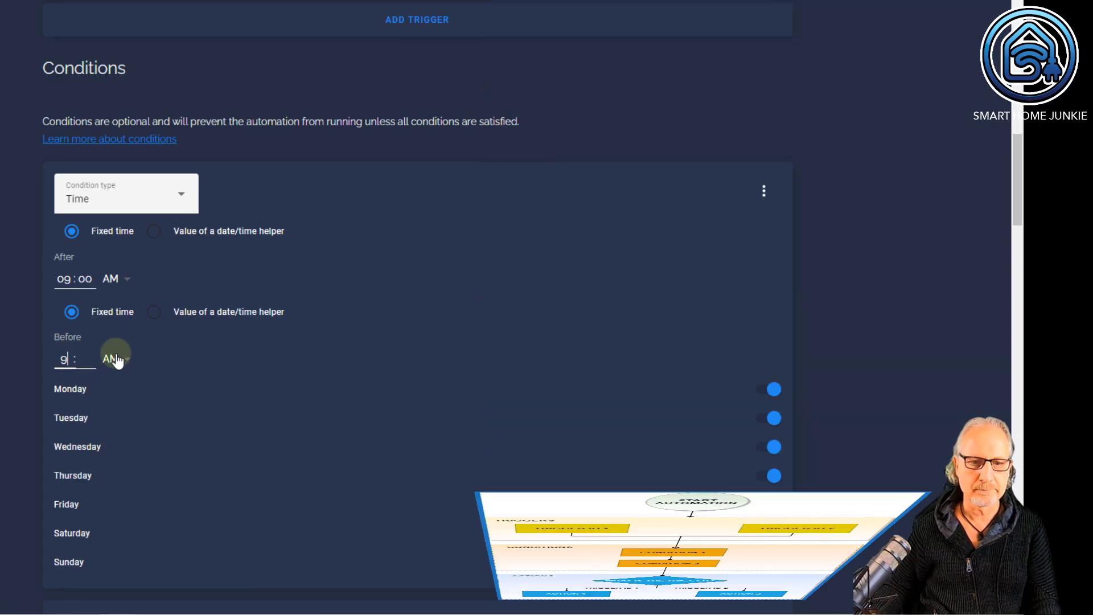
click(116, 394)
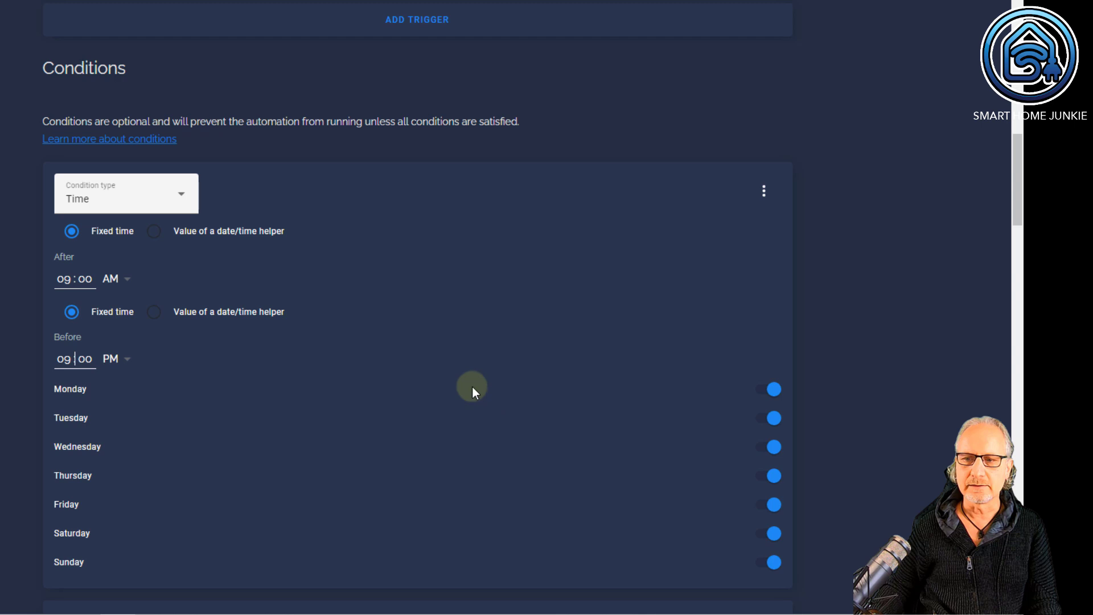
Try excluding Monday and Tuesday from the Time condition, and include both days again.
scroll(775, 391, down, 4)
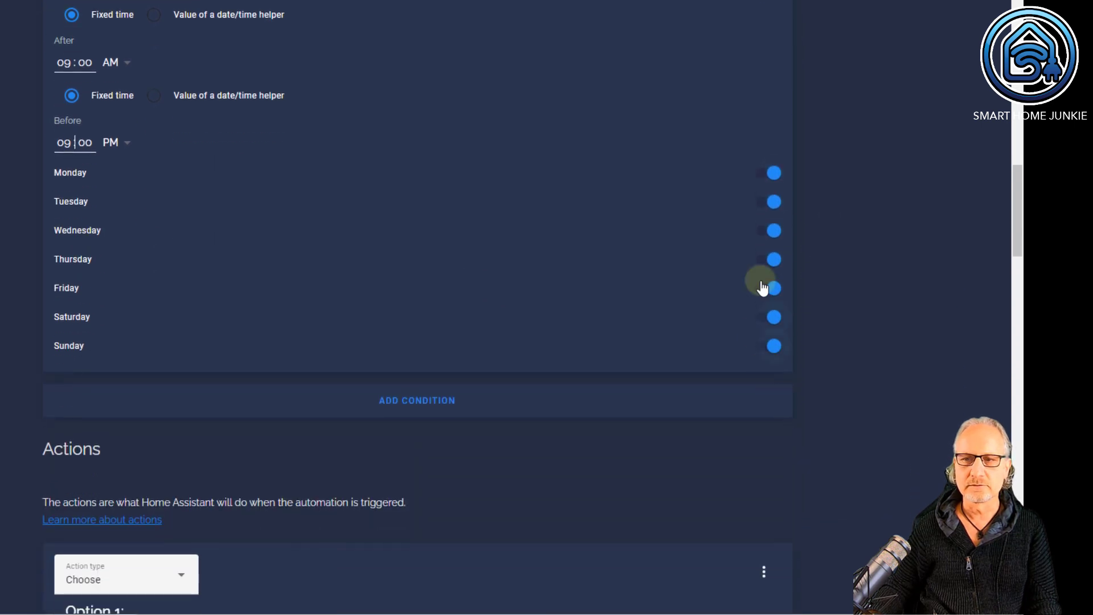
click(774, 203)
click(774, 174)
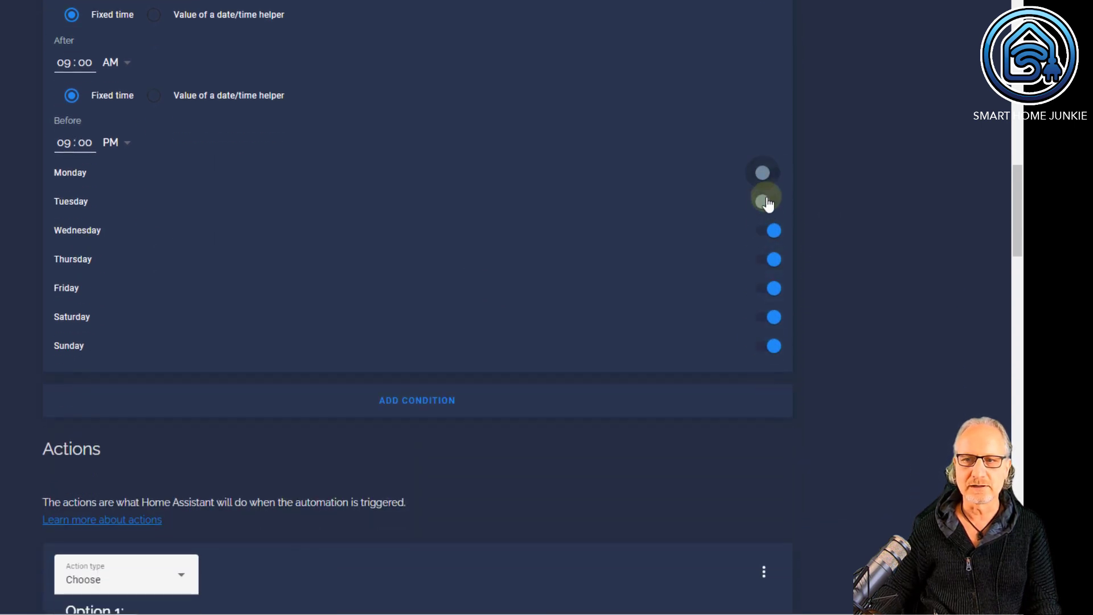
click(768, 209)
click(772, 177)
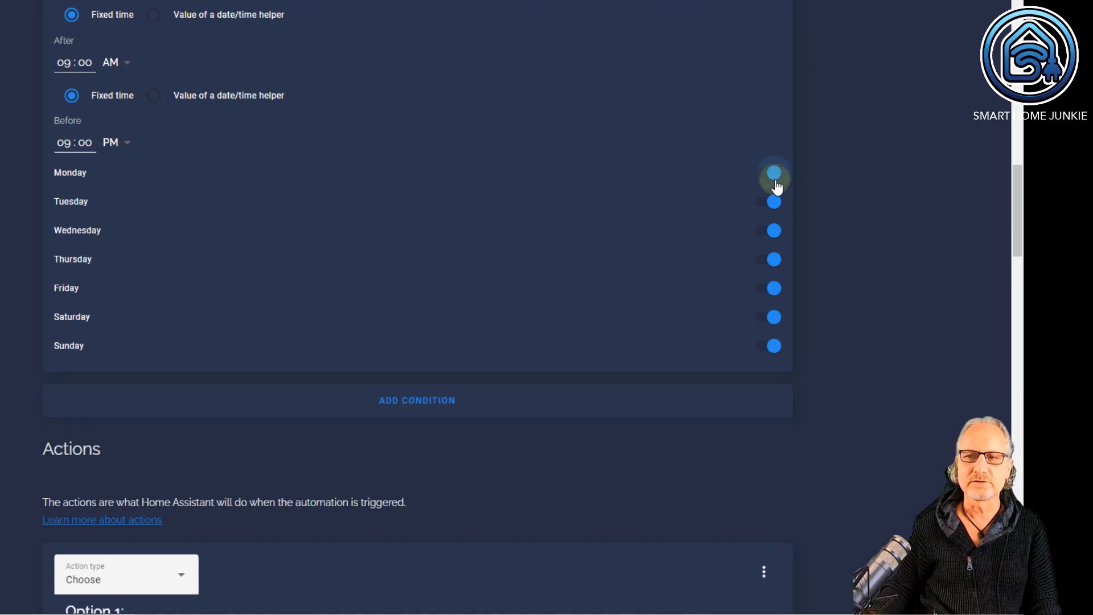
scroll(855, 240, up, 3)
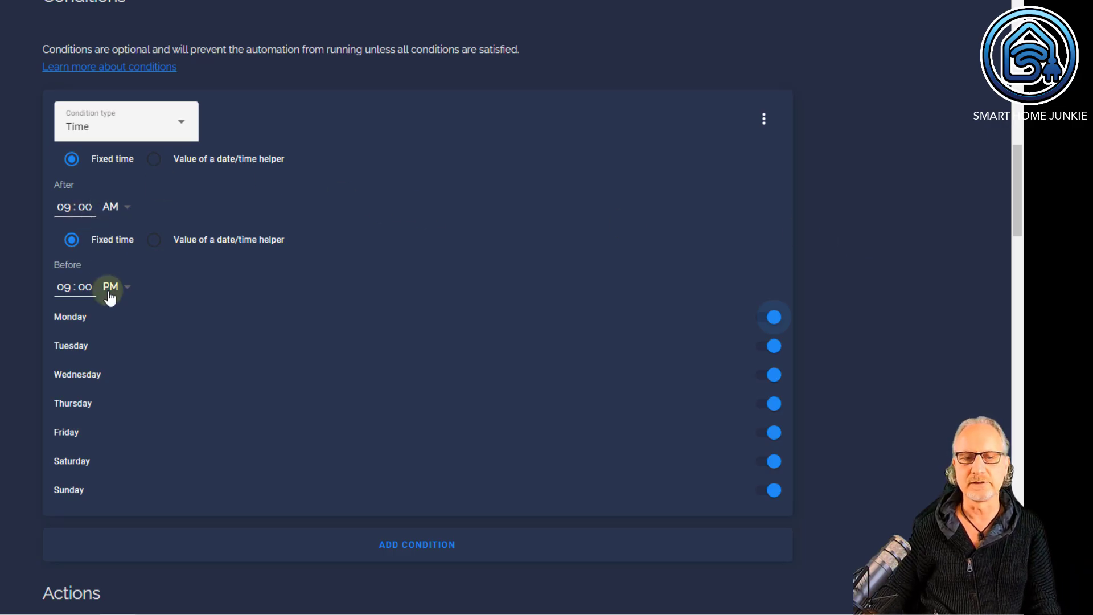
scroll(317, 259, up, 15)
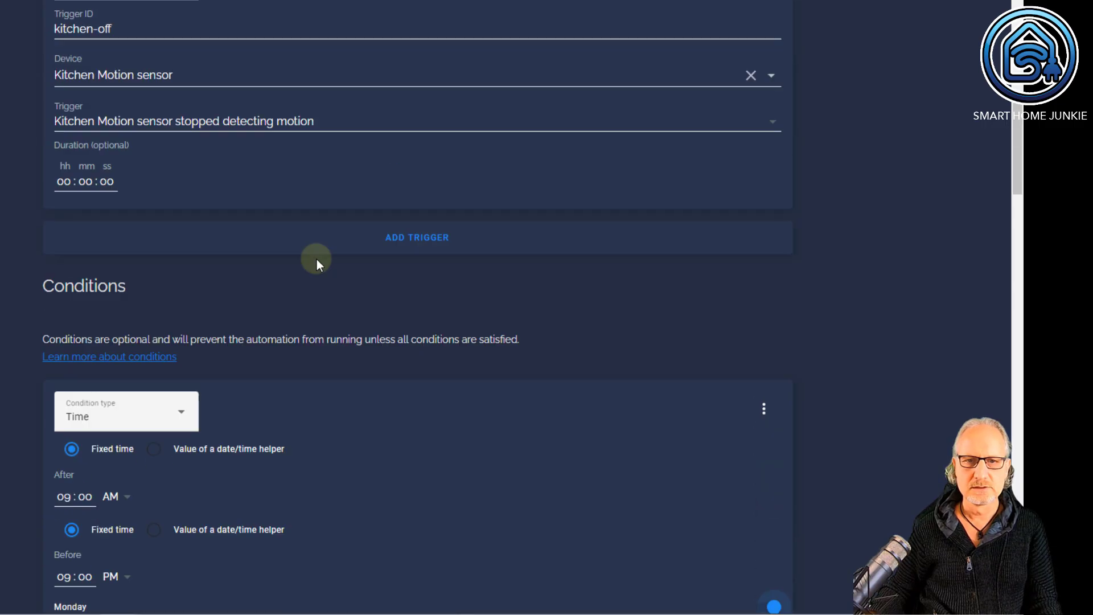
scroll(317, 258, up, 1)
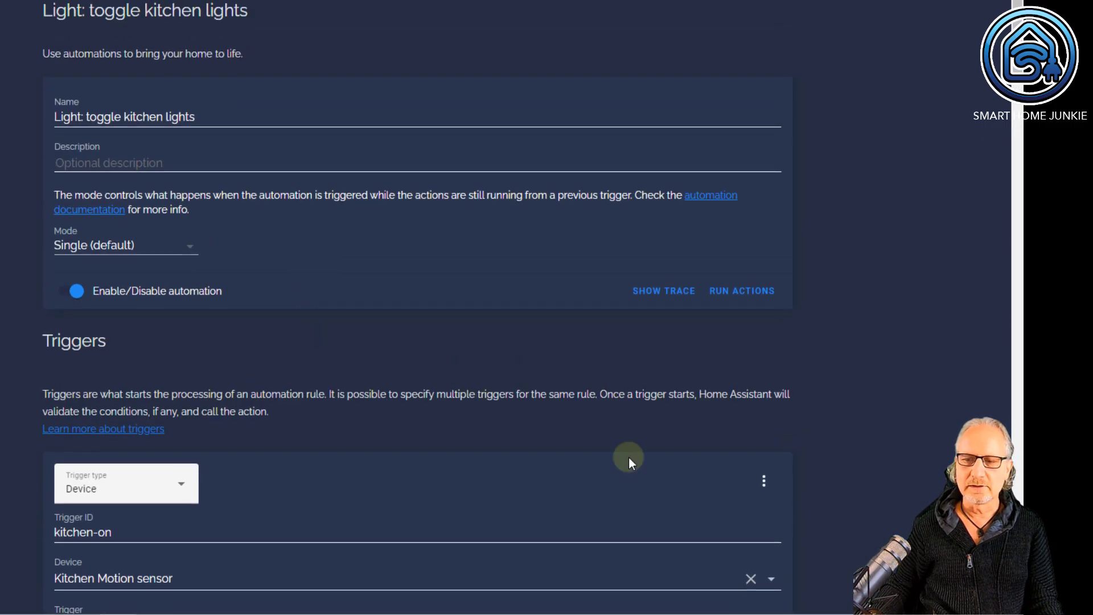
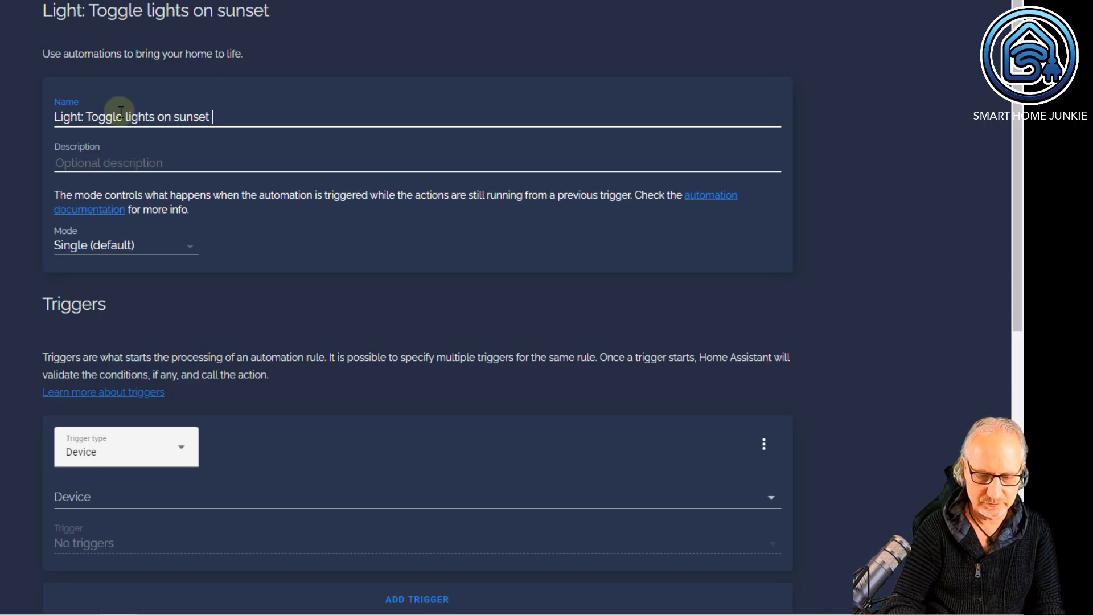
Name the new automation "Light: Toggle lights on sunset and sunrise".
text(unrise)
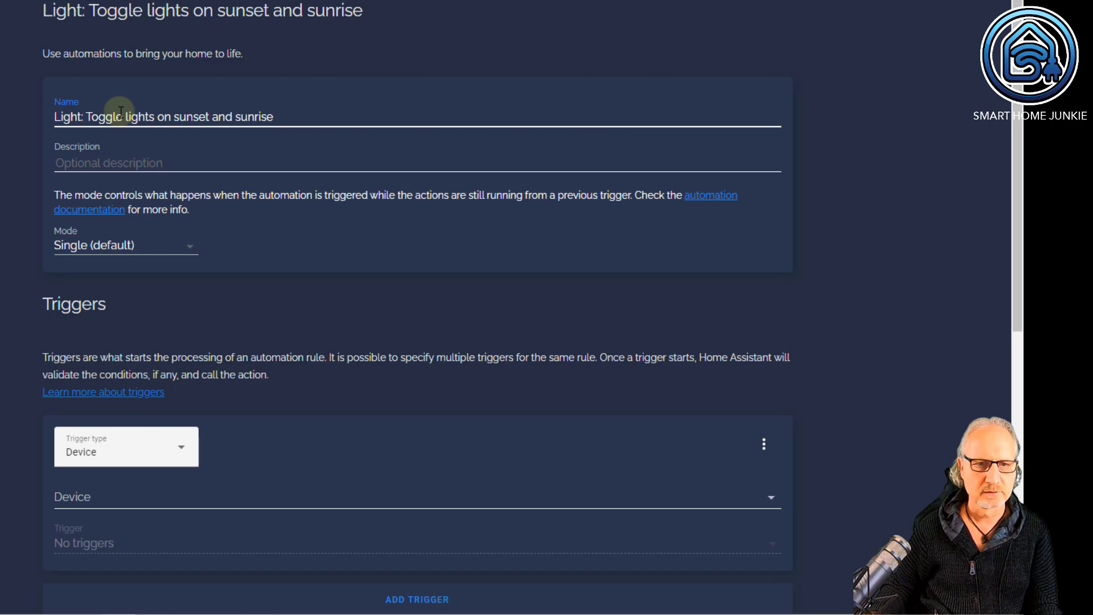
Change the first trigger's type to Sun for the Sunrise event and give it the trigger ID "sunrise".
scroll(182, 174, down, 5)
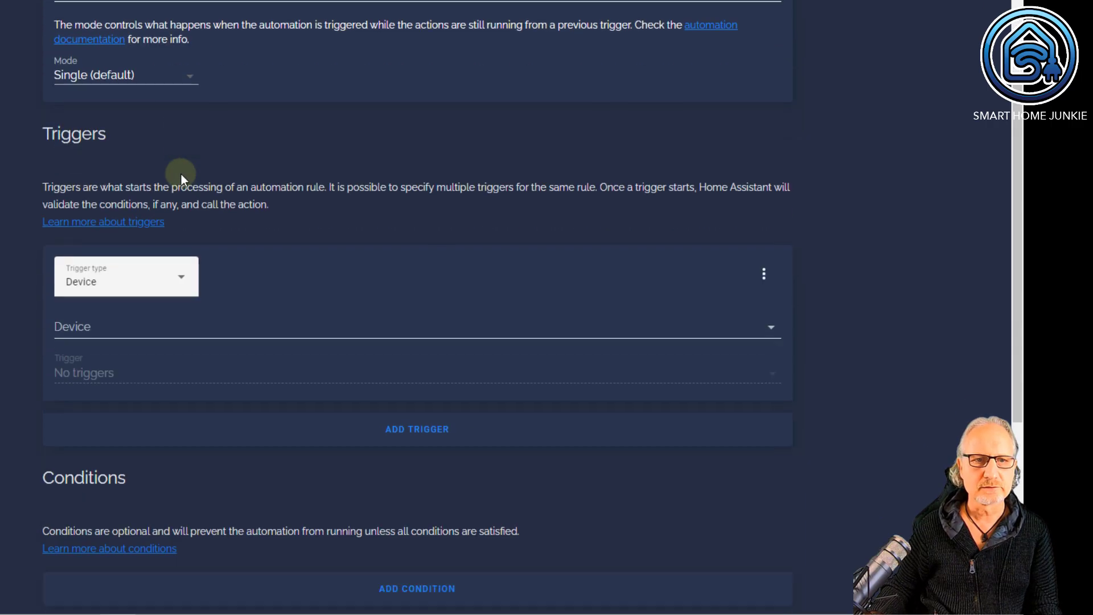
scroll(181, 174, up, 2)
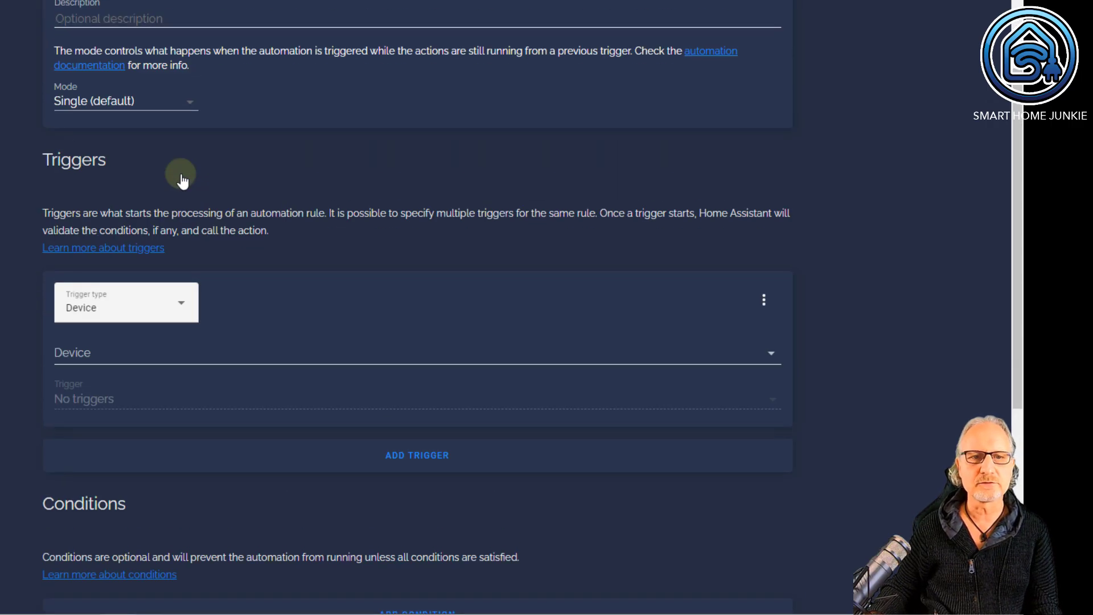
scroll(181, 176, down, 1)
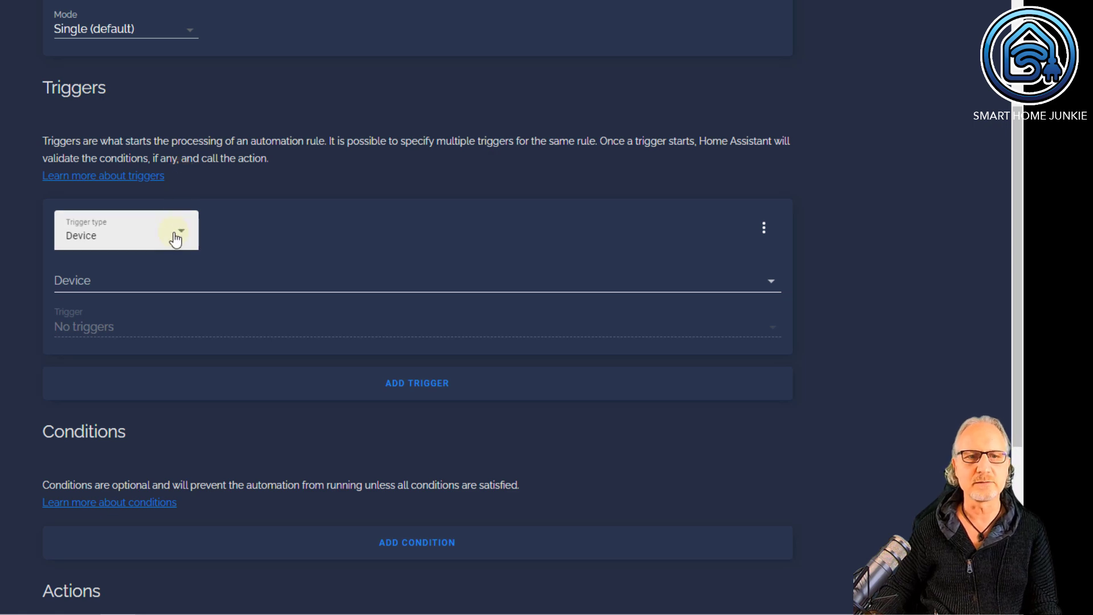
scroll(175, 239, down, 1)
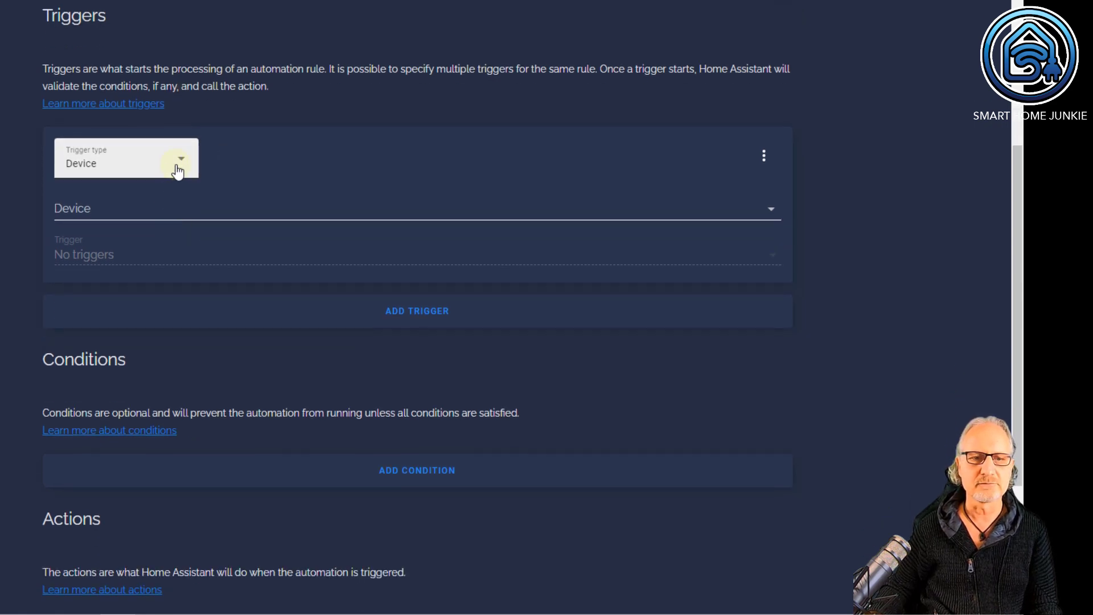
click(178, 170)
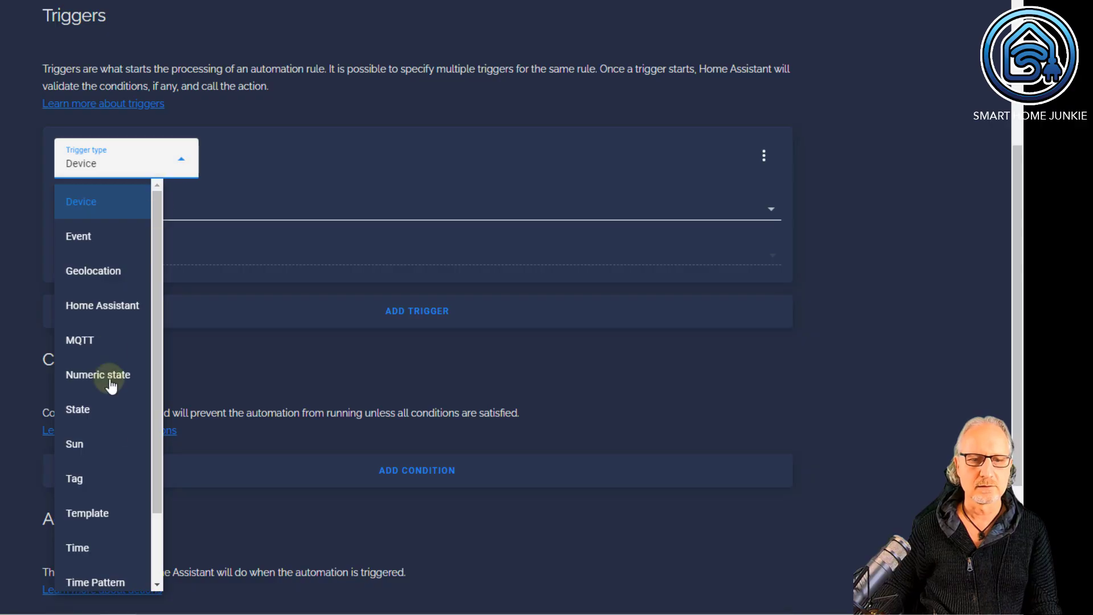
click(94, 445)
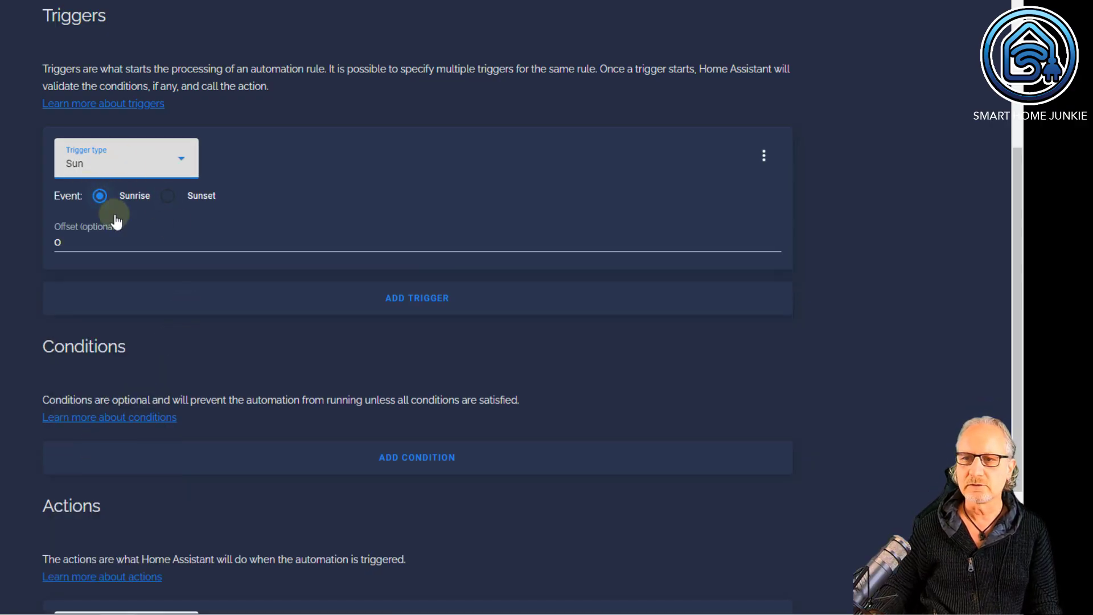
click(764, 155)
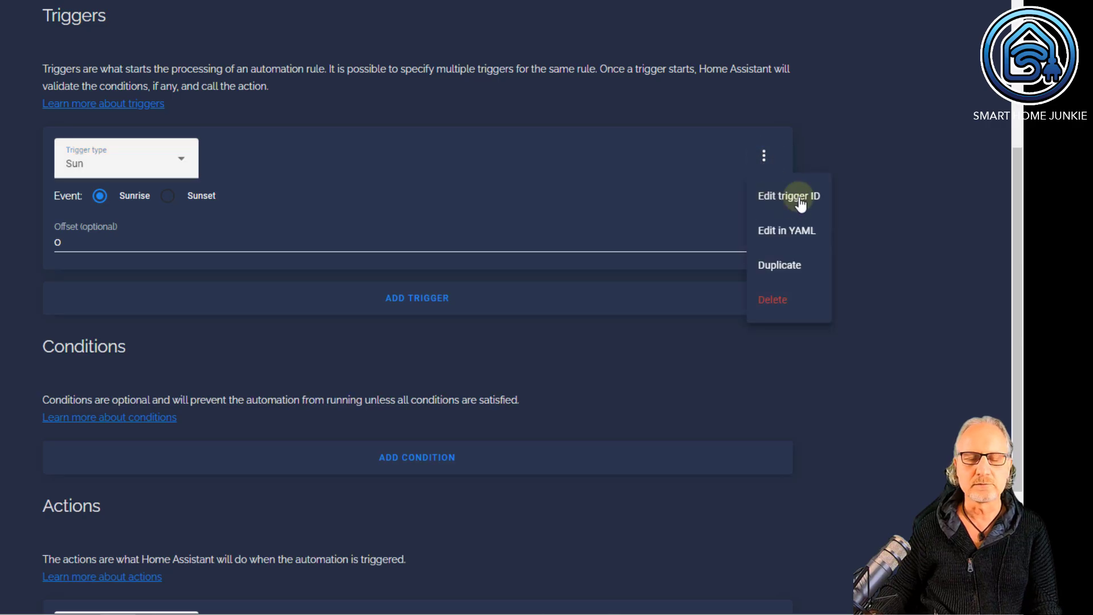
click(801, 205)
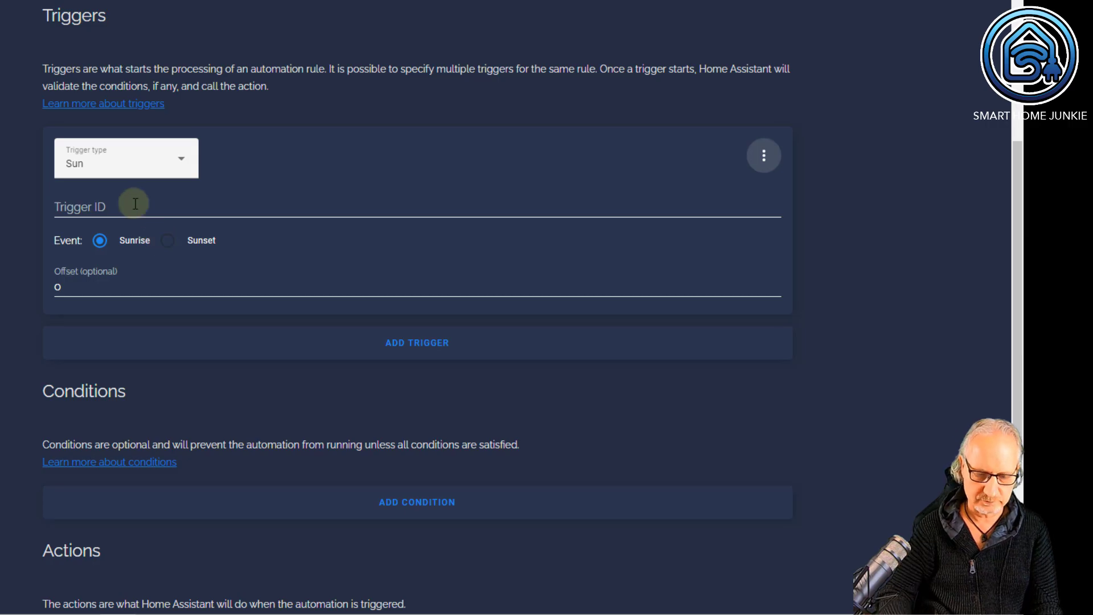
click(135, 204)
text(sunrise)
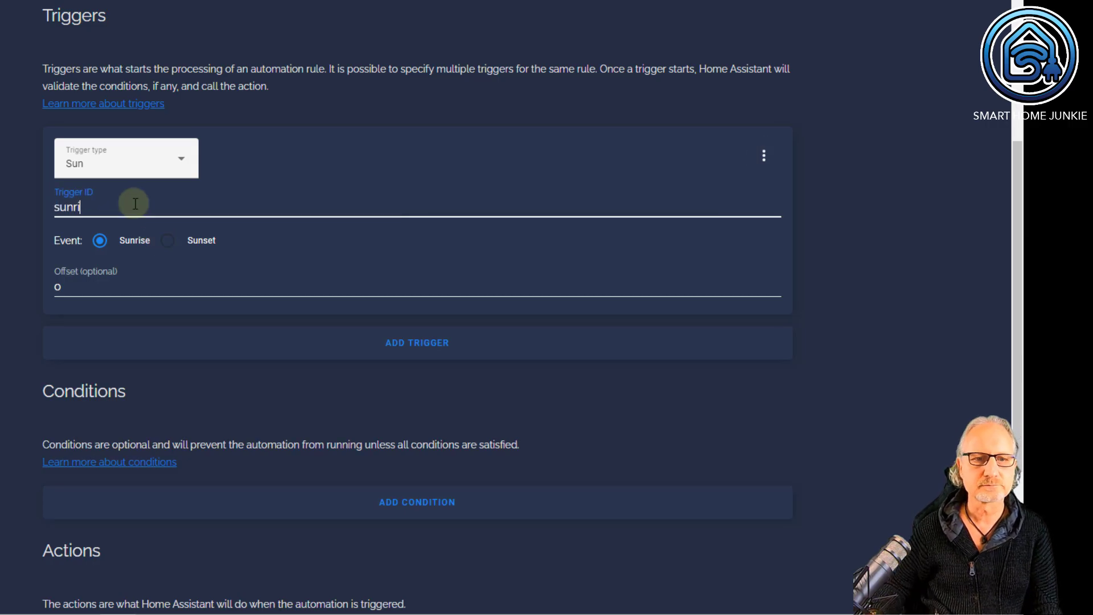
Add a second trigger of type Sun for the Sunset event with the trigger ID "sunset".
click(413, 345)
click(183, 361)
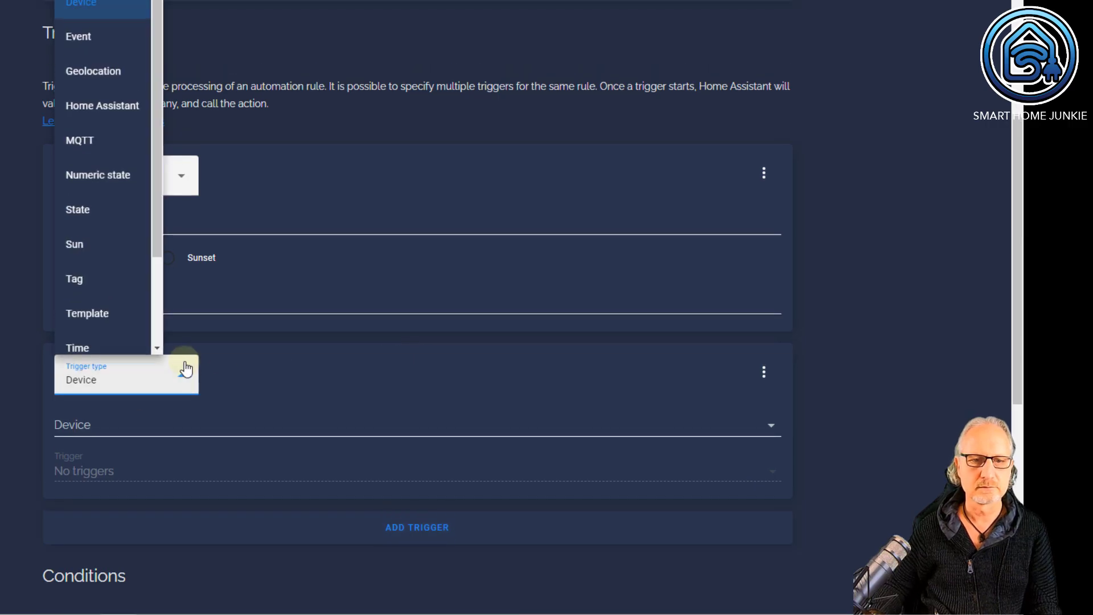
click(86, 245)
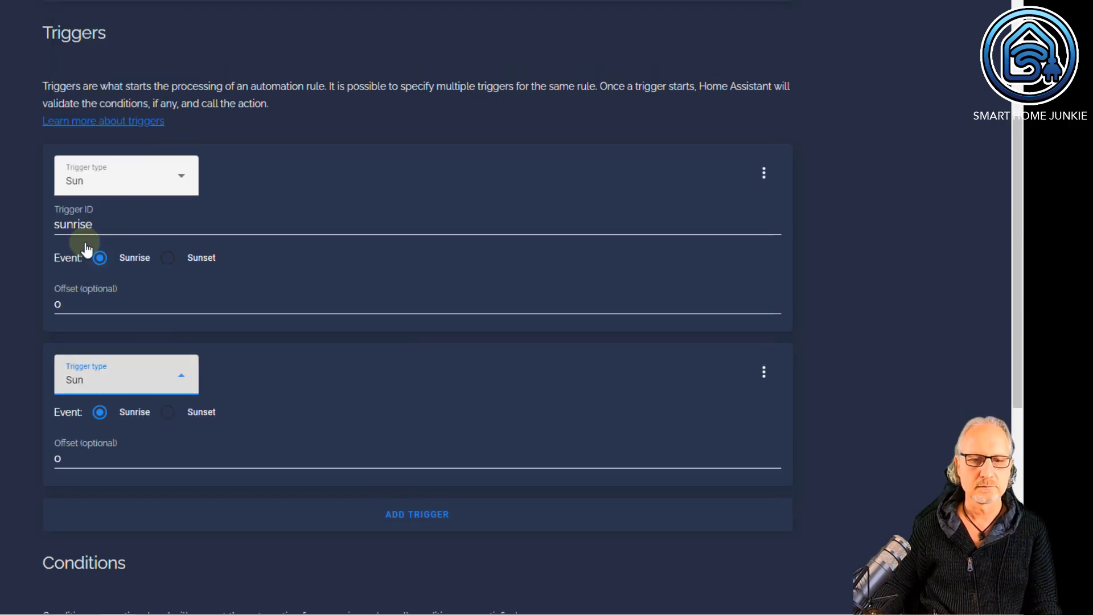
click(170, 417)
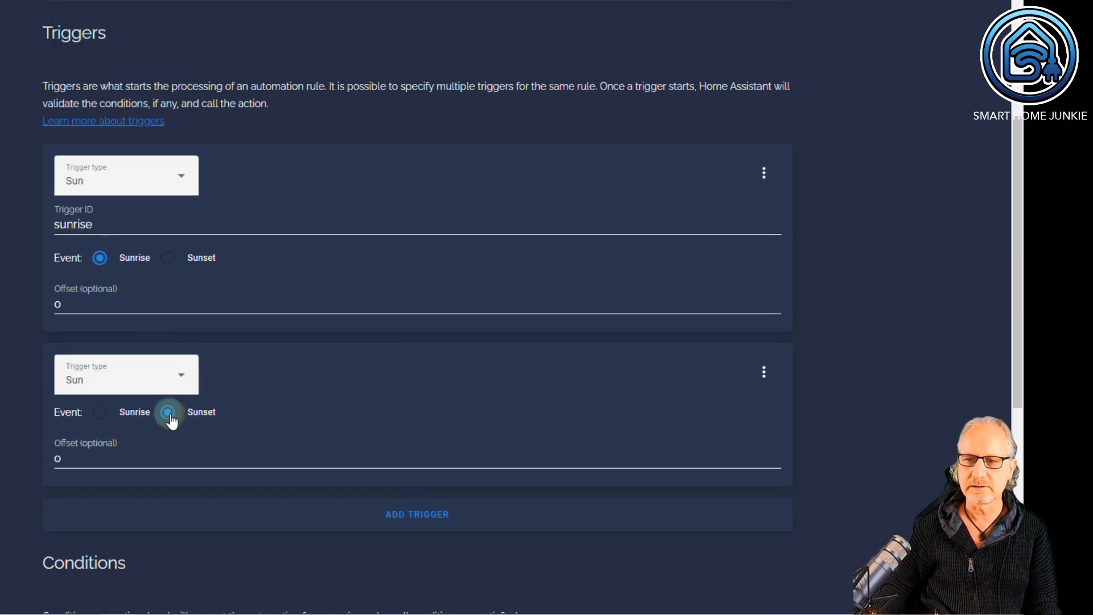
click(764, 373)
click(775, 422)
click(120, 427)
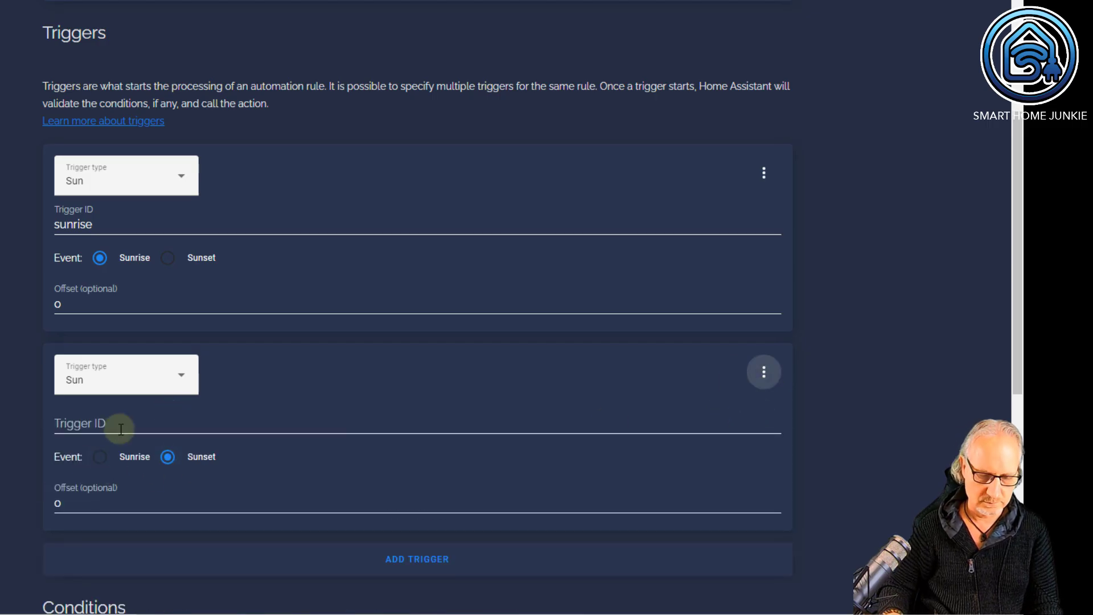
text(sunset)
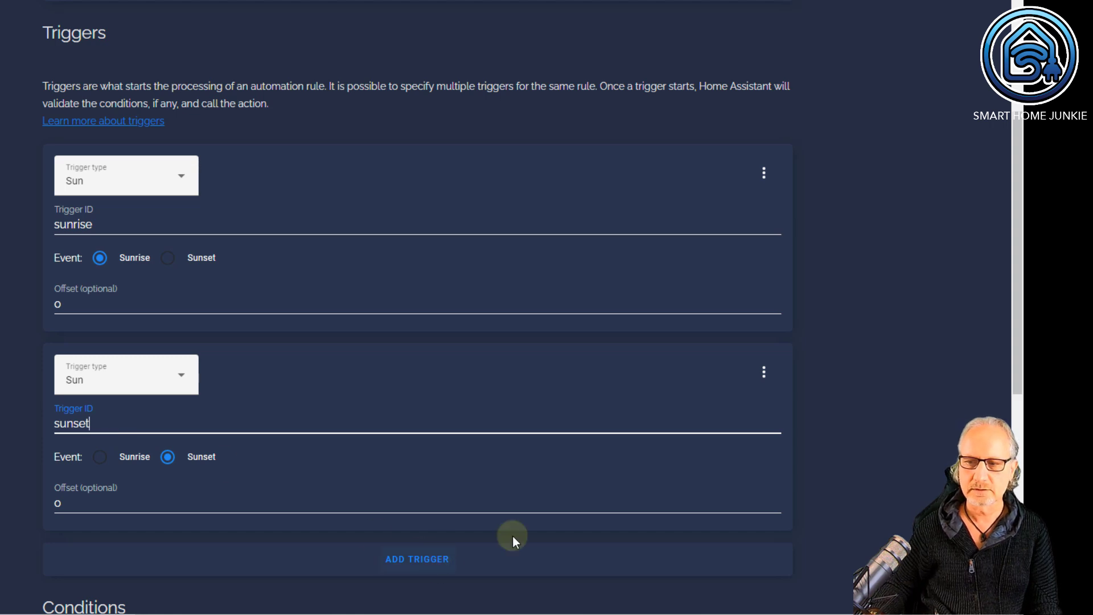
scroll(339, 383, down, 3)
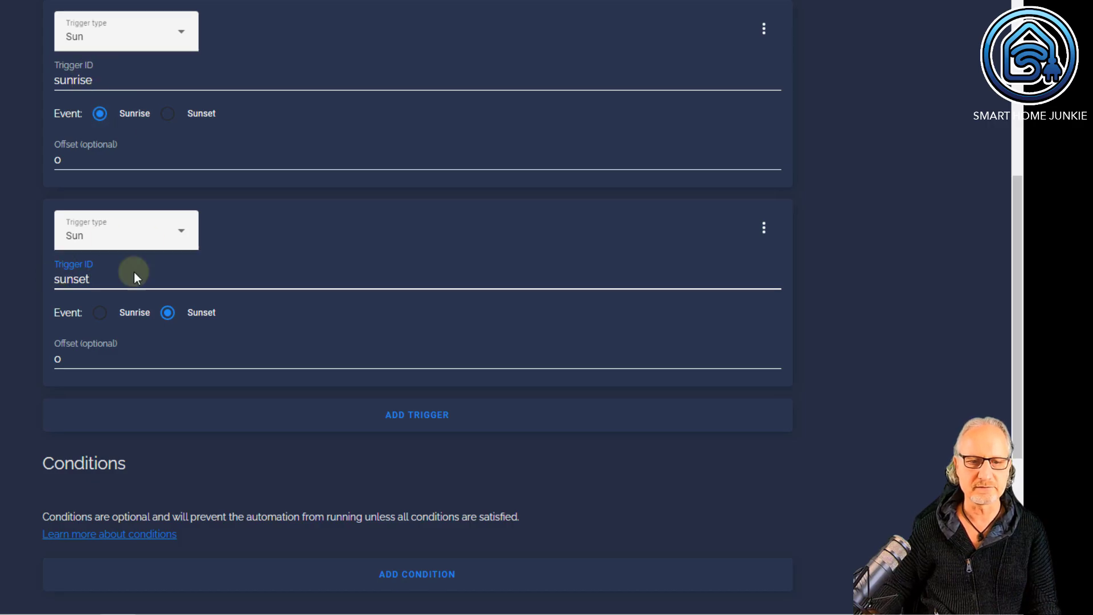
Change the automation's first action to the Choose type.
scroll(145, 315, down, 5)
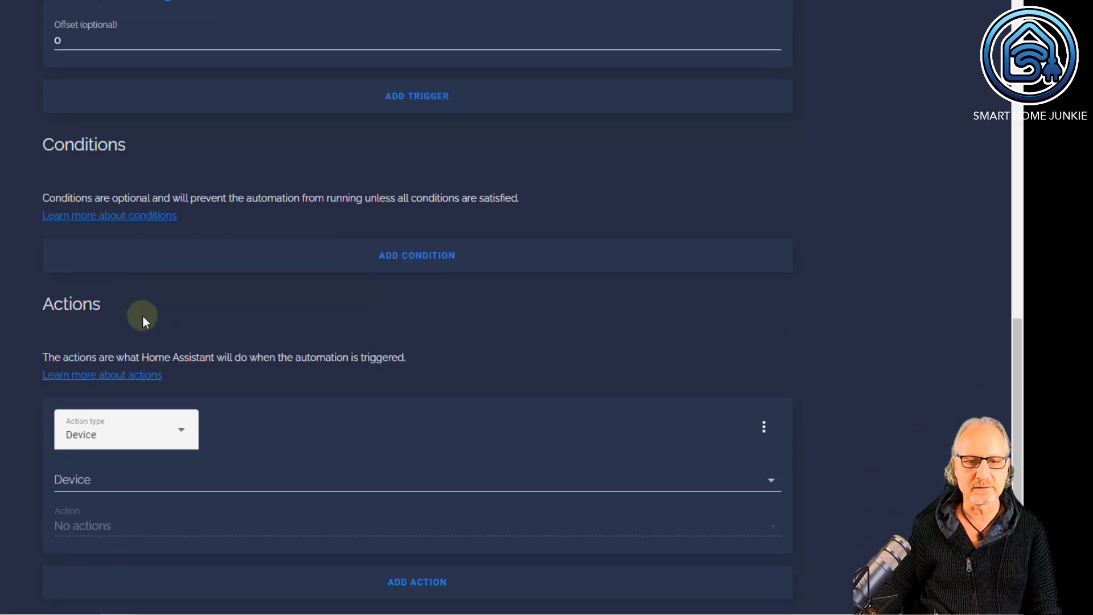
click(187, 439)
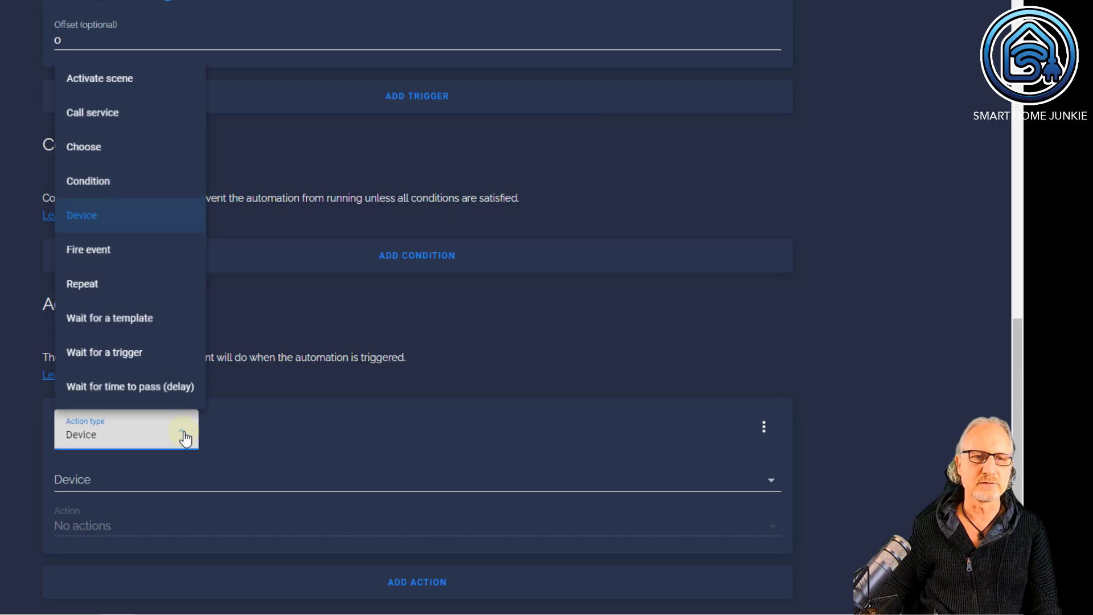
click(98, 145)
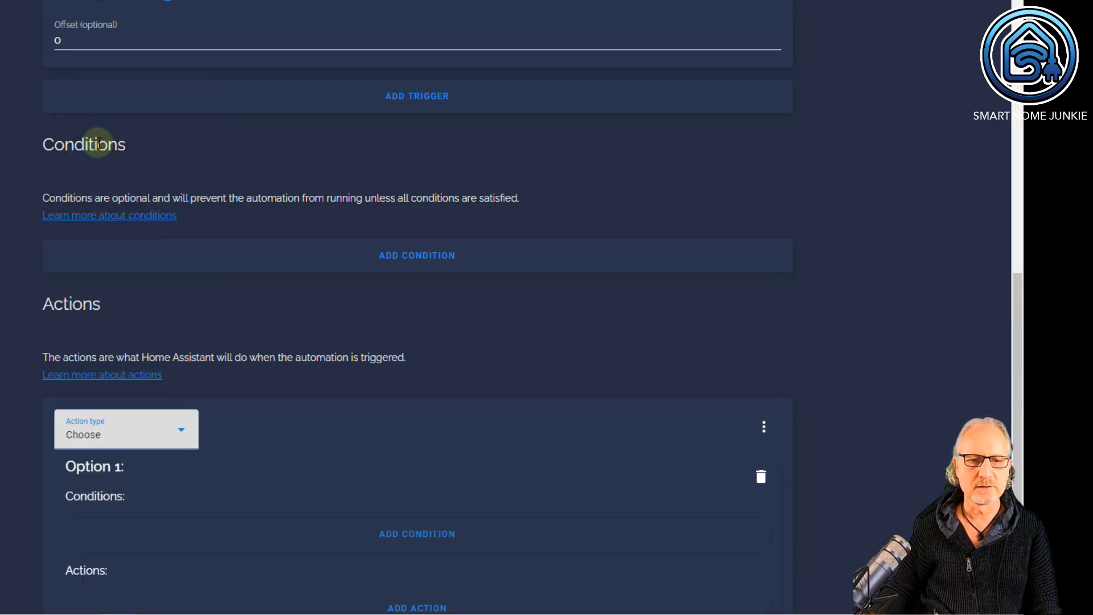
Add a Trigger condition to Option 1 of the Choose action, using the trigger ID "sunrise".
scroll(100, 148, down, 4)
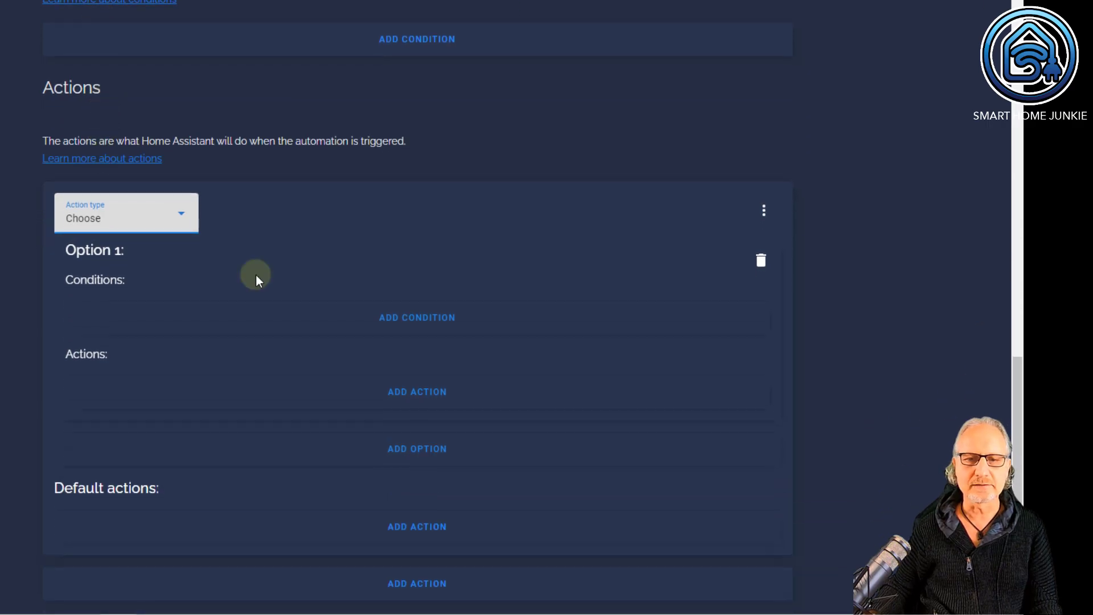
click(433, 320)
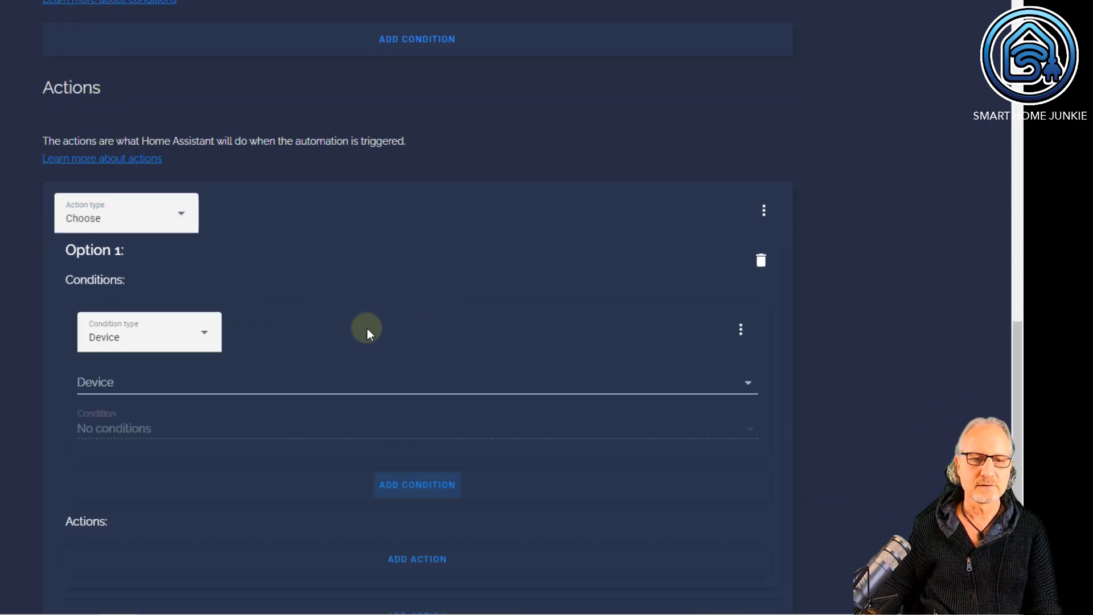
click(195, 335)
click(110, 315)
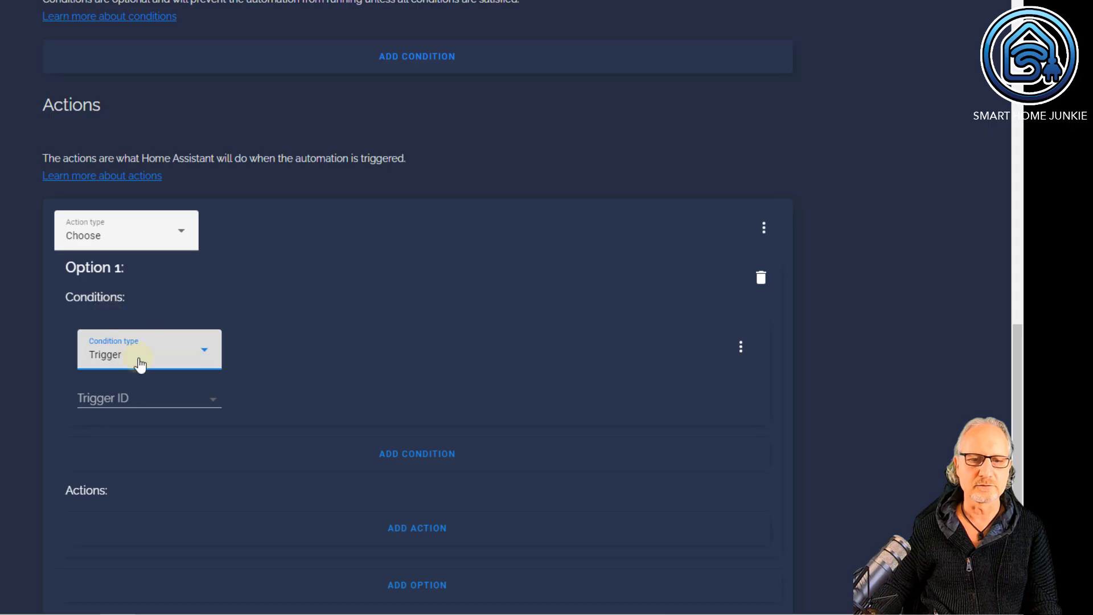
click(167, 400)
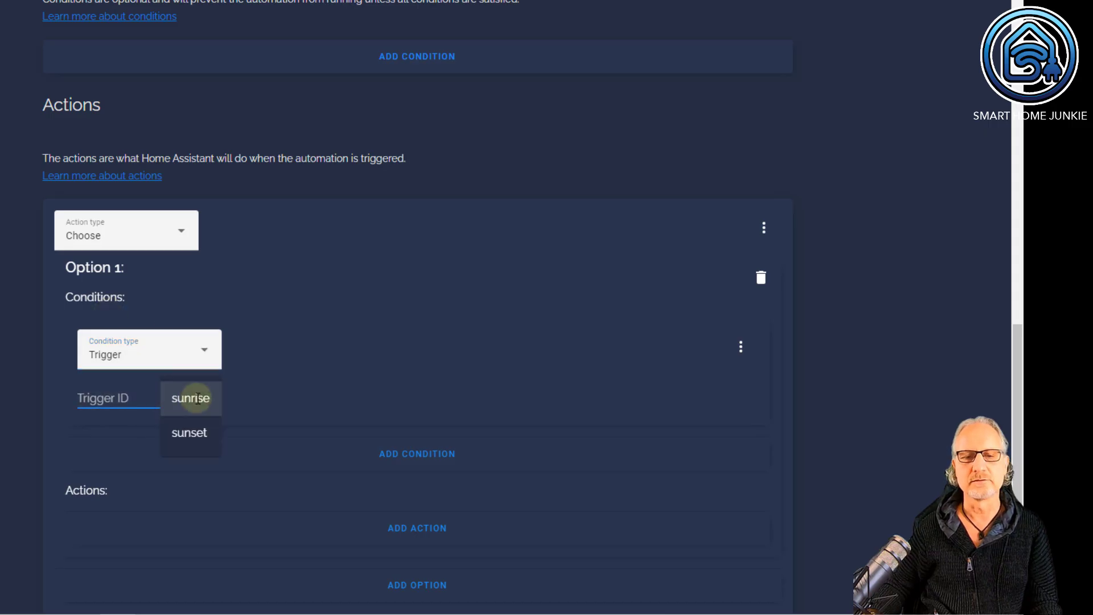
click(190, 398)
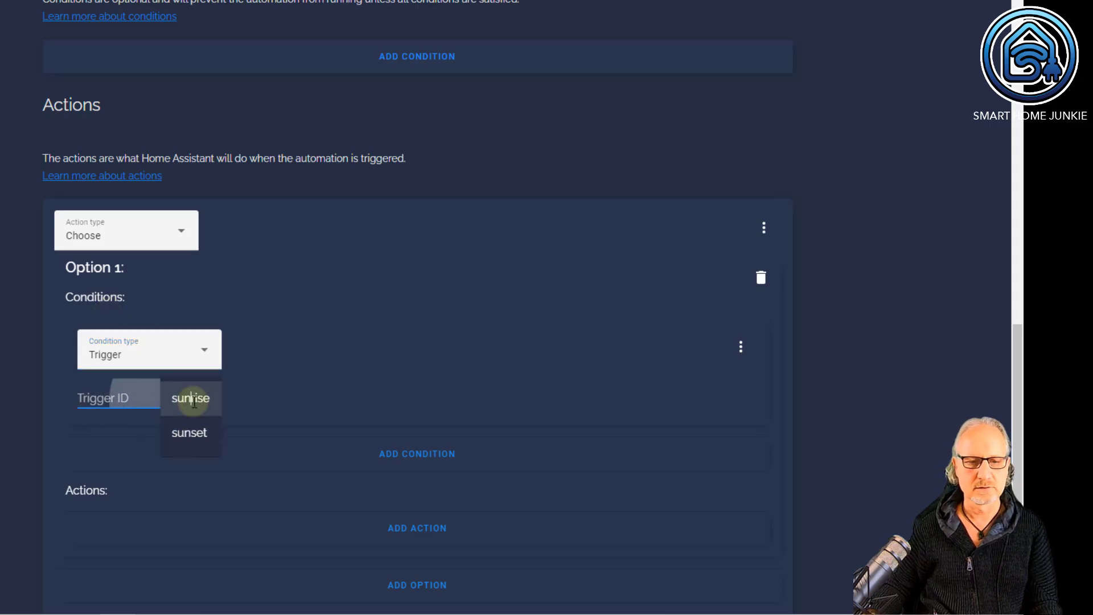
Add a Call service action to Option 1 that runs the service "Light: Turn off".
scroll(261, 385, down, 2)
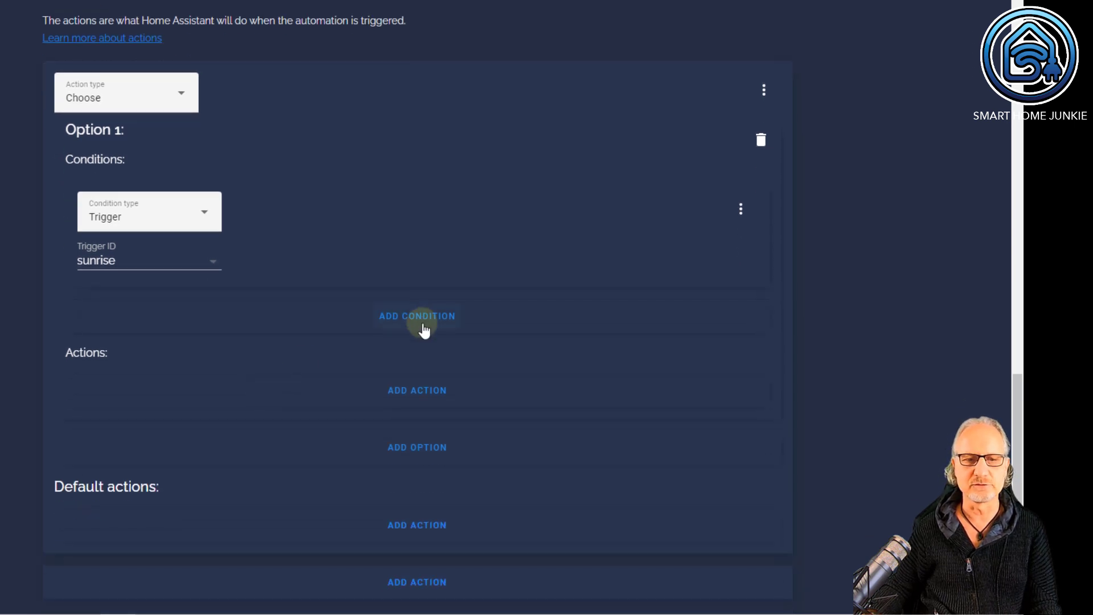
click(422, 401)
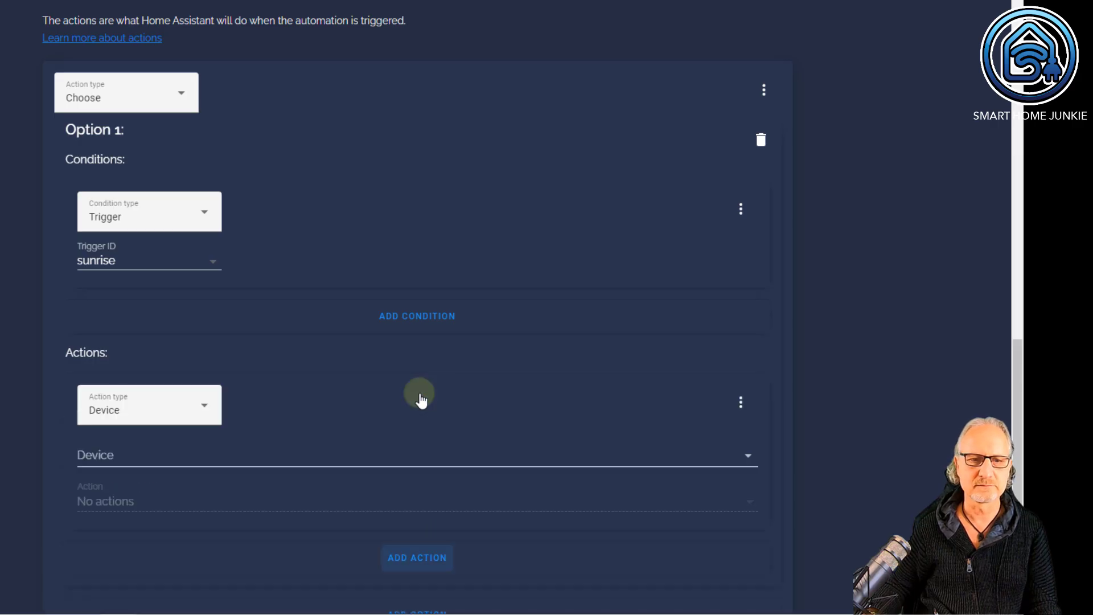
scroll(200, 429, down, 2)
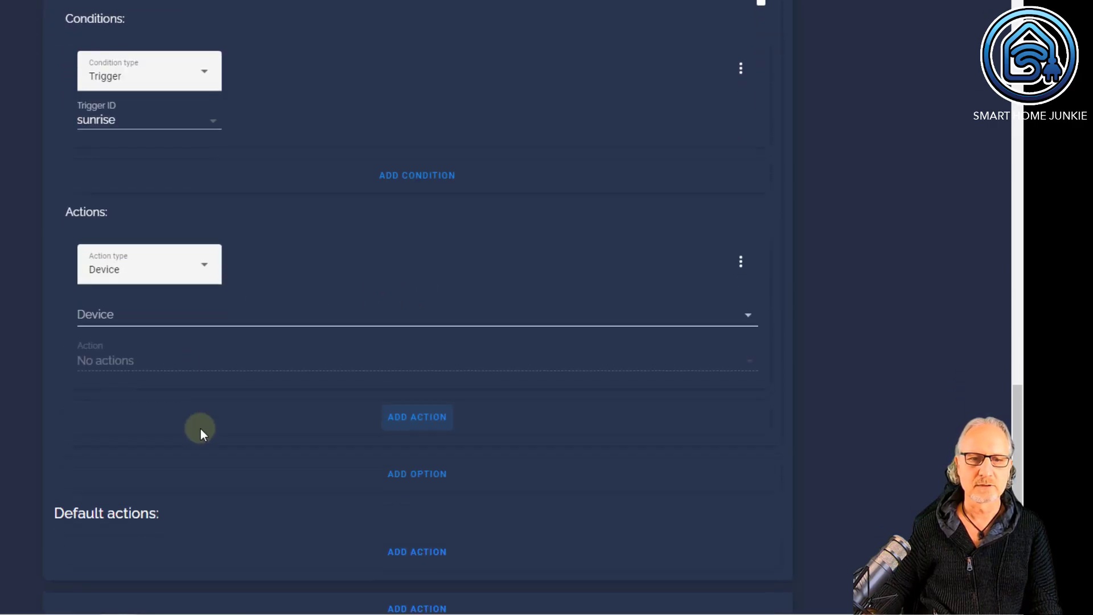
click(199, 272)
click(103, 348)
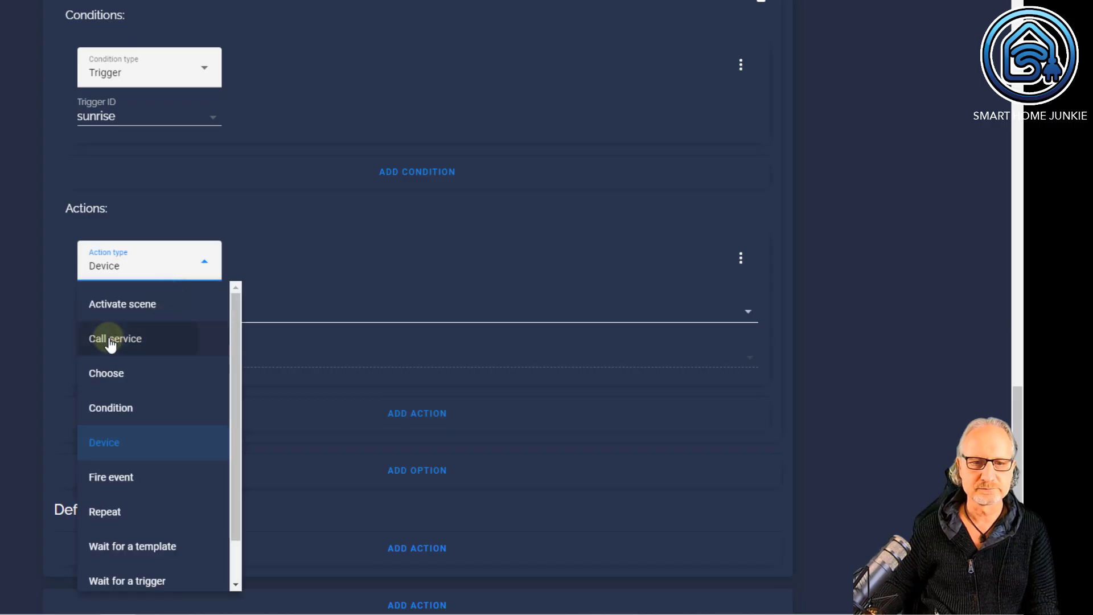
click(143, 310)
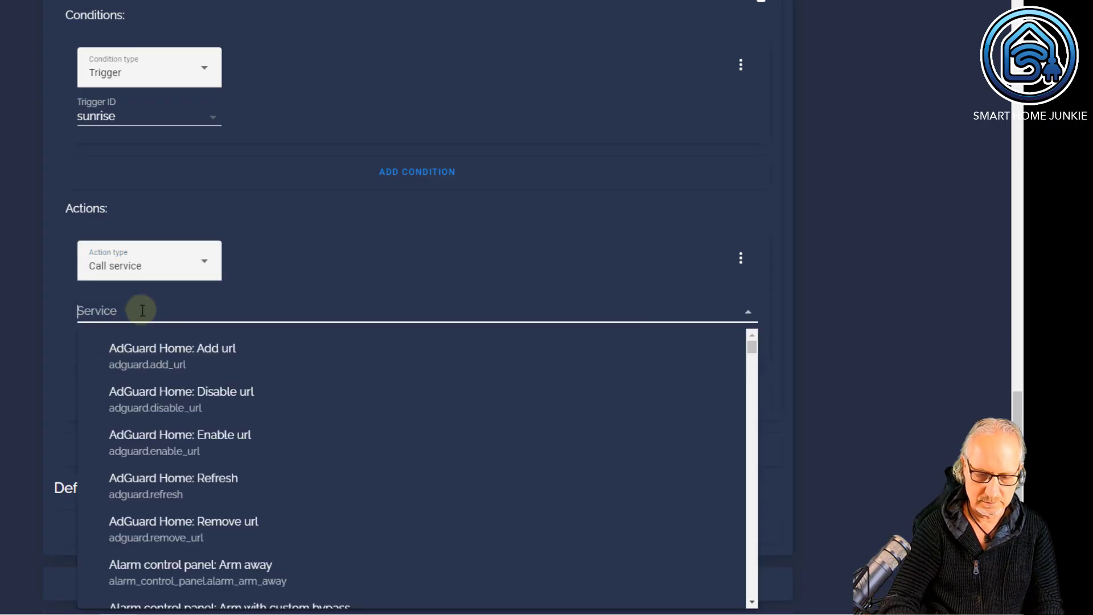
text(light.)
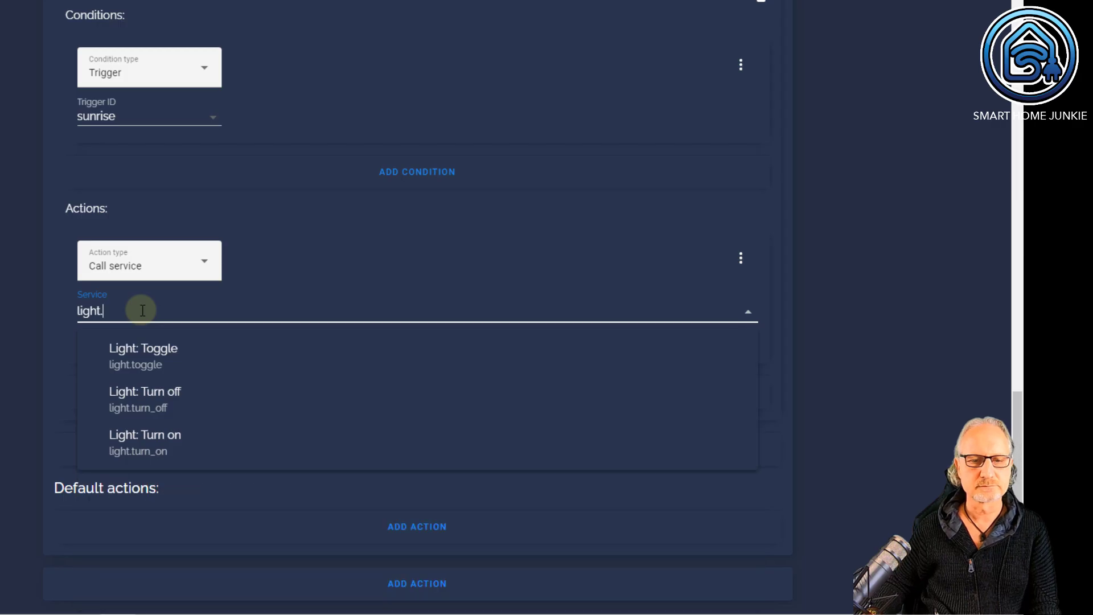
click(156, 412)
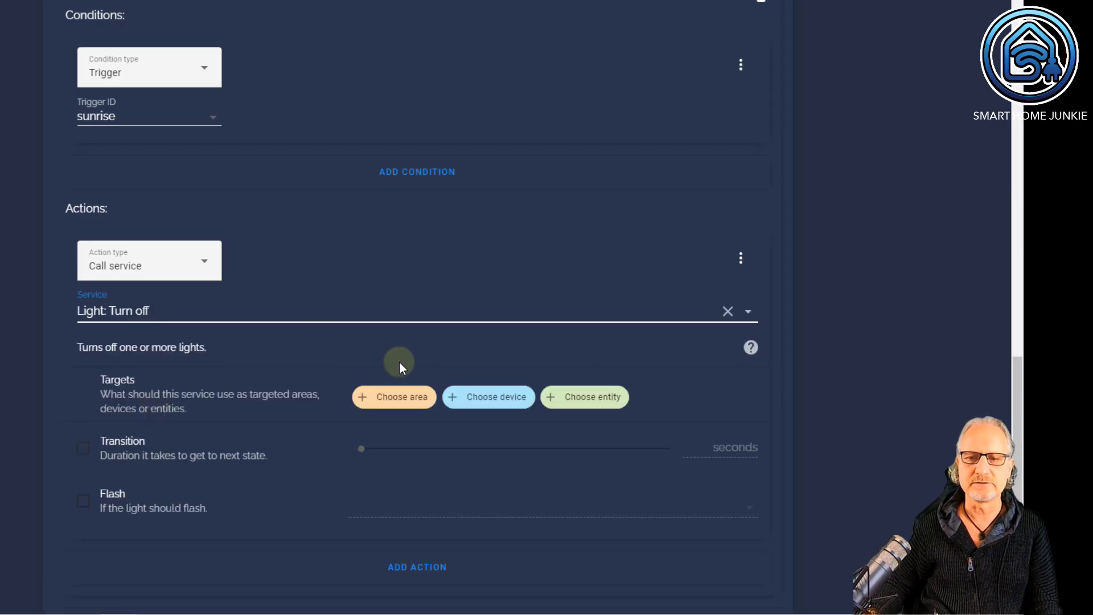
Target the Garden Spots entity with Option 1's turn-off action.
click(593, 403)
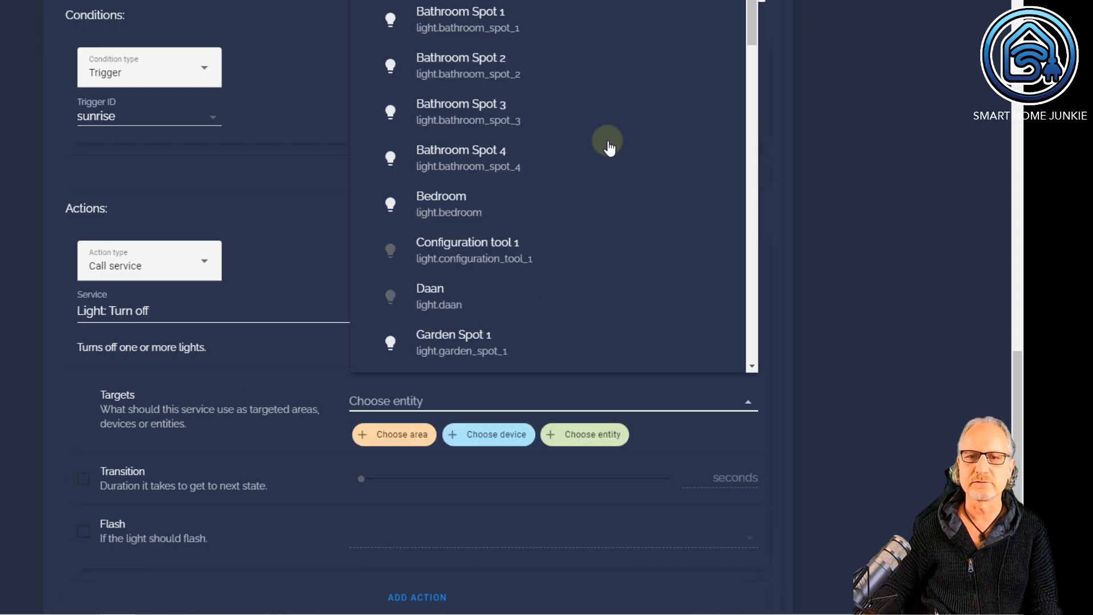
scroll(607, 144, down, 5)
scroll(609, 146, up, 2)
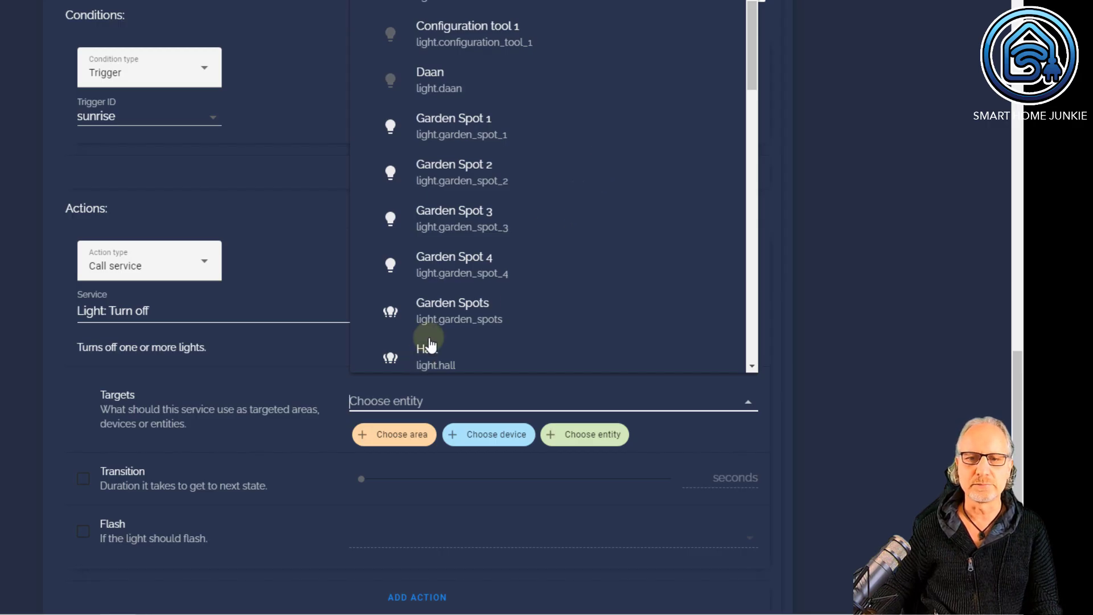
click(456, 315)
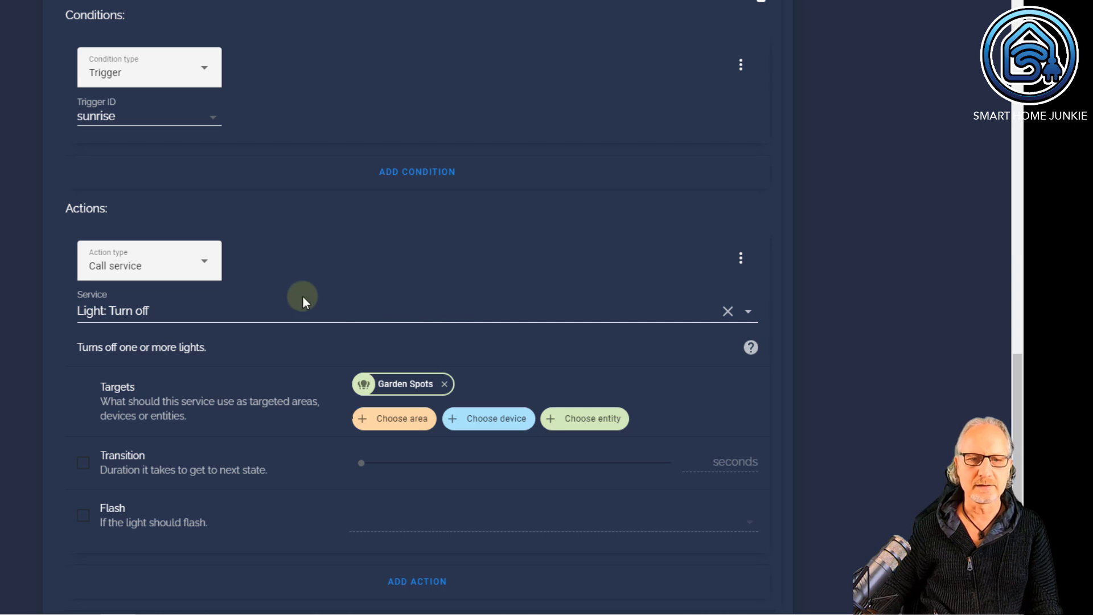
Add a second option to the Choose action with a Trigger condition for the trigger ID "sunset".
scroll(151, 306, down, 1)
scroll(154, 308, down, 2)
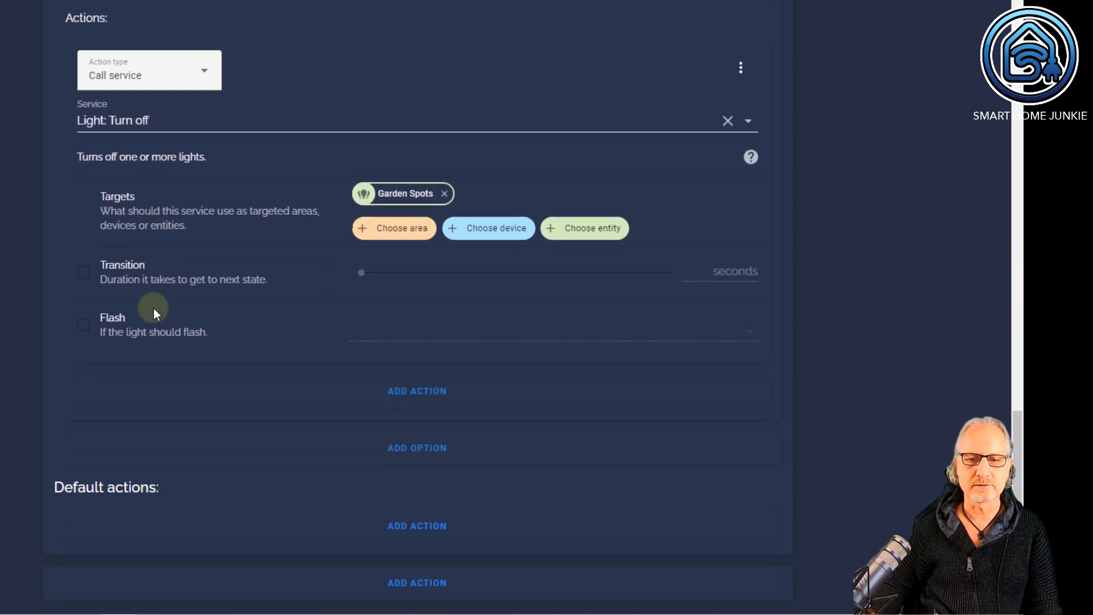
click(419, 457)
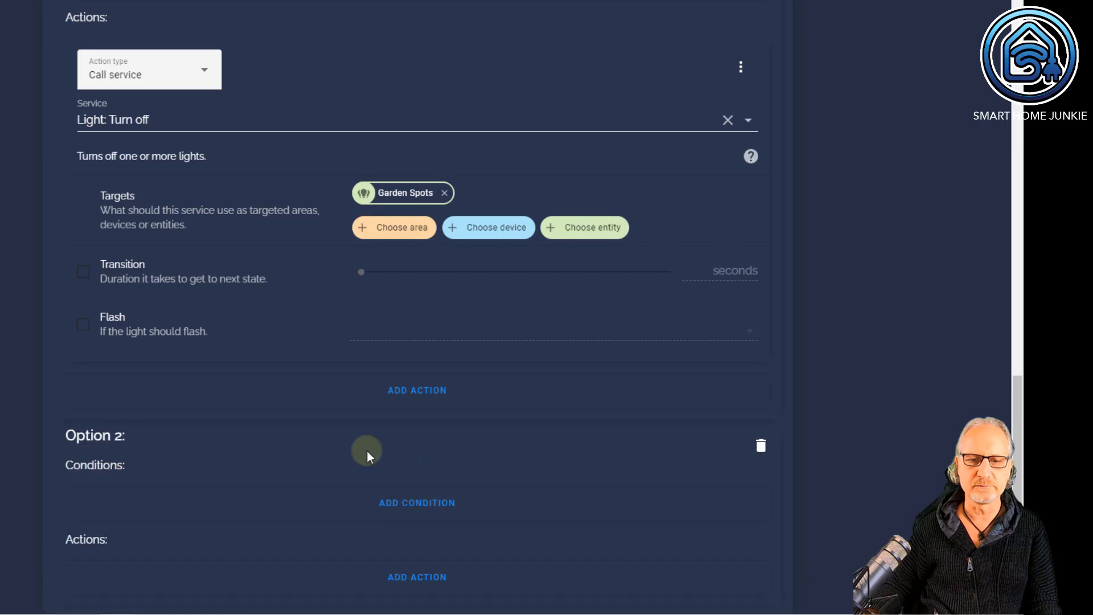
scroll(427, 509, down, 3)
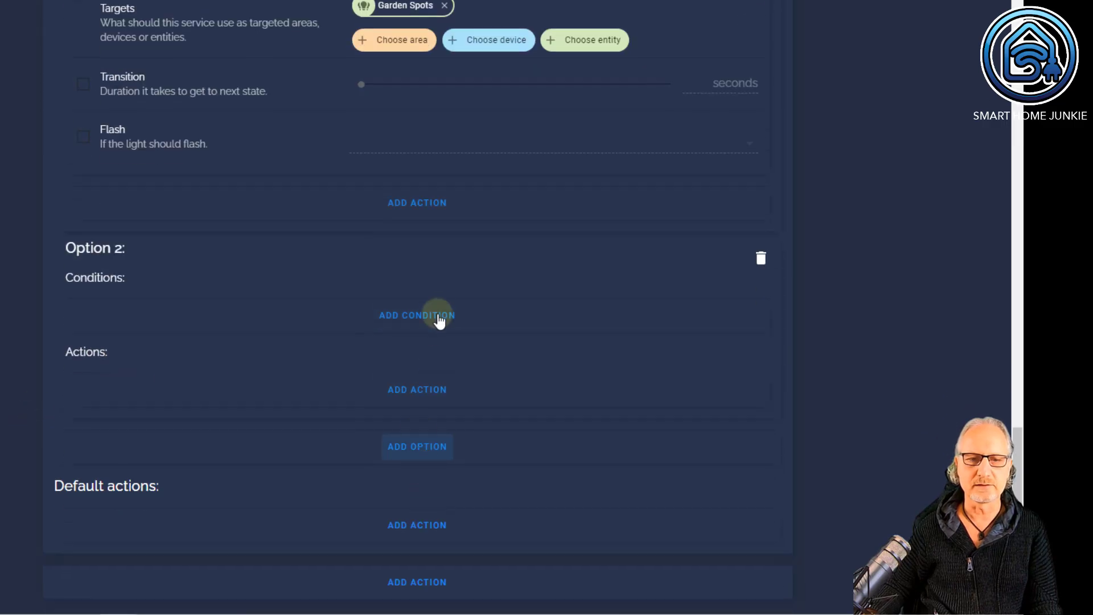
click(435, 327)
click(177, 339)
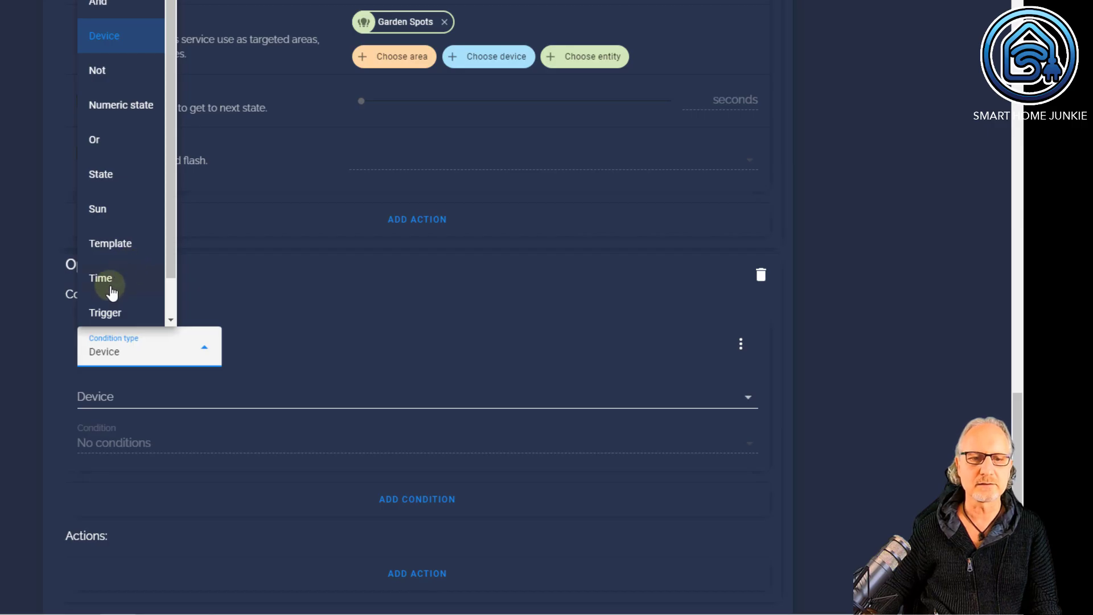
click(108, 312)
click(130, 399)
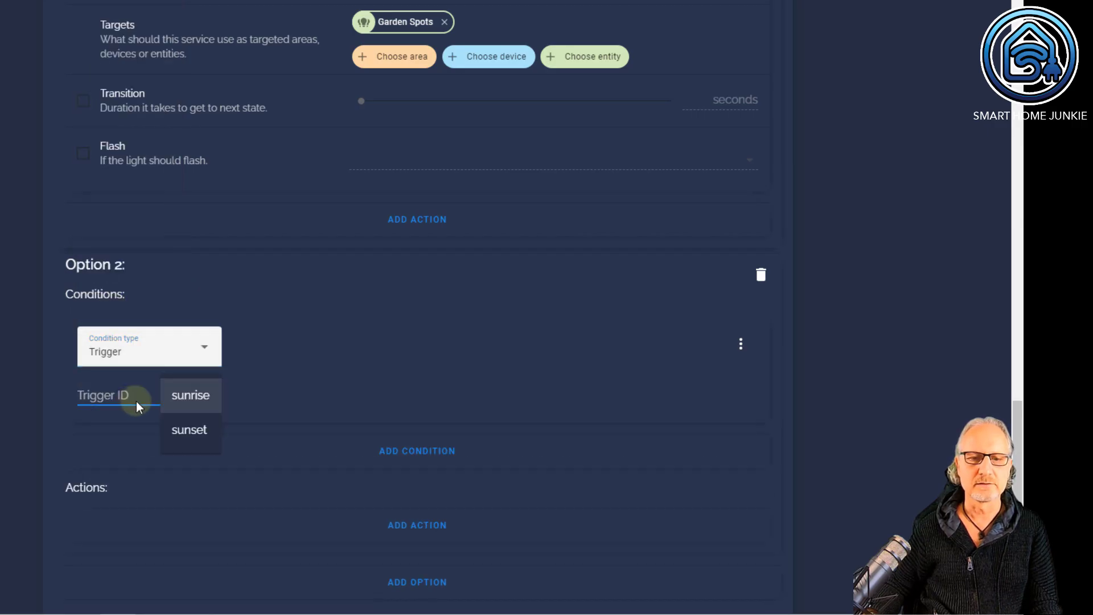
click(200, 430)
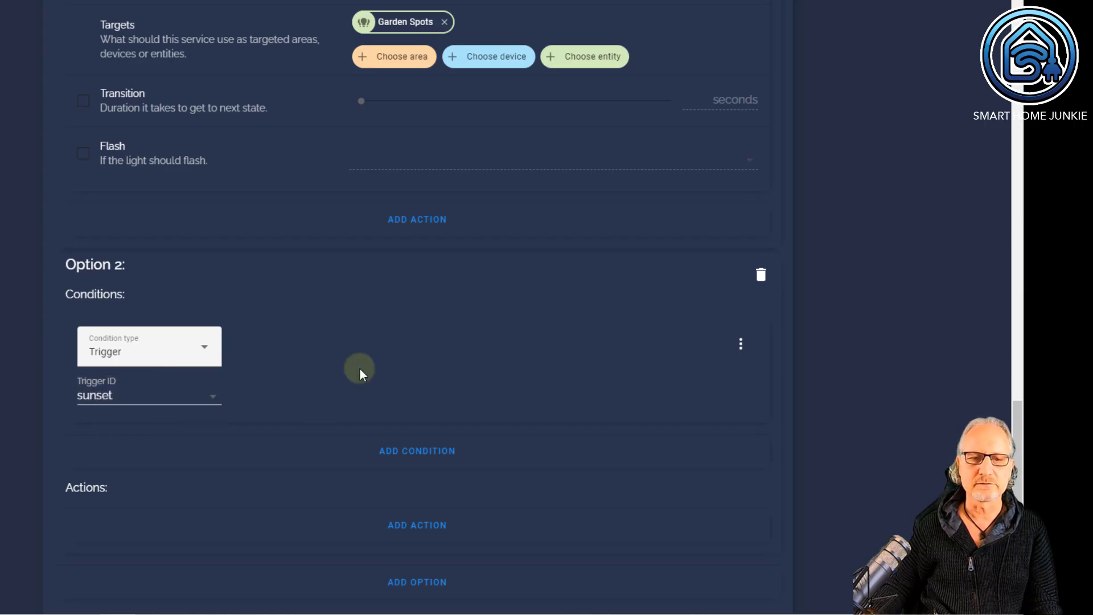
Add a Call service action to Option 2 that runs the service "Light: Turn on".
scroll(360, 369, down, 3)
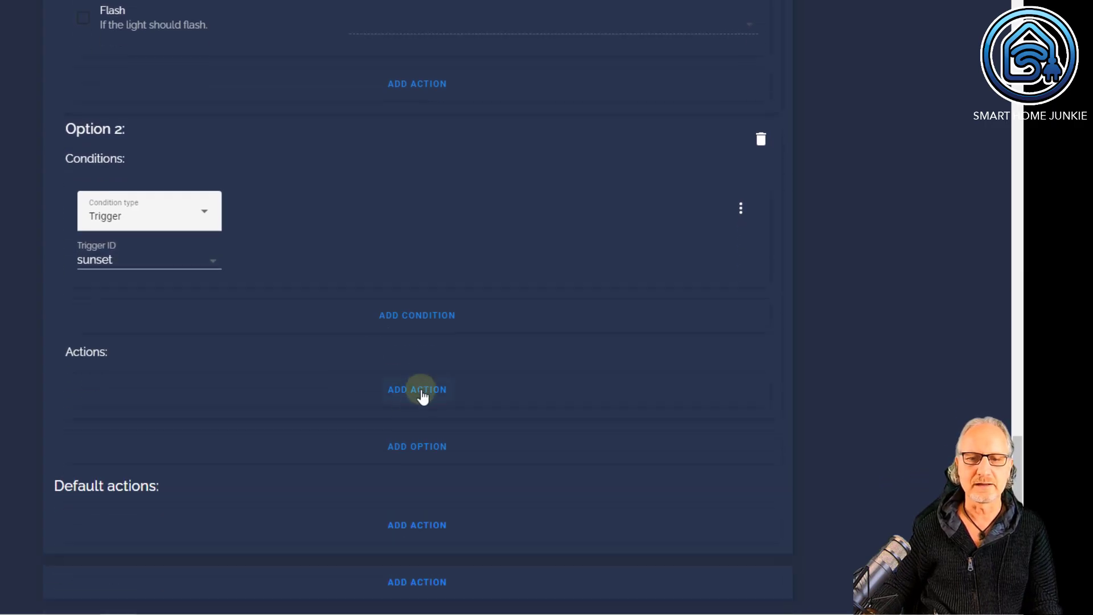
click(422, 395)
click(127, 409)
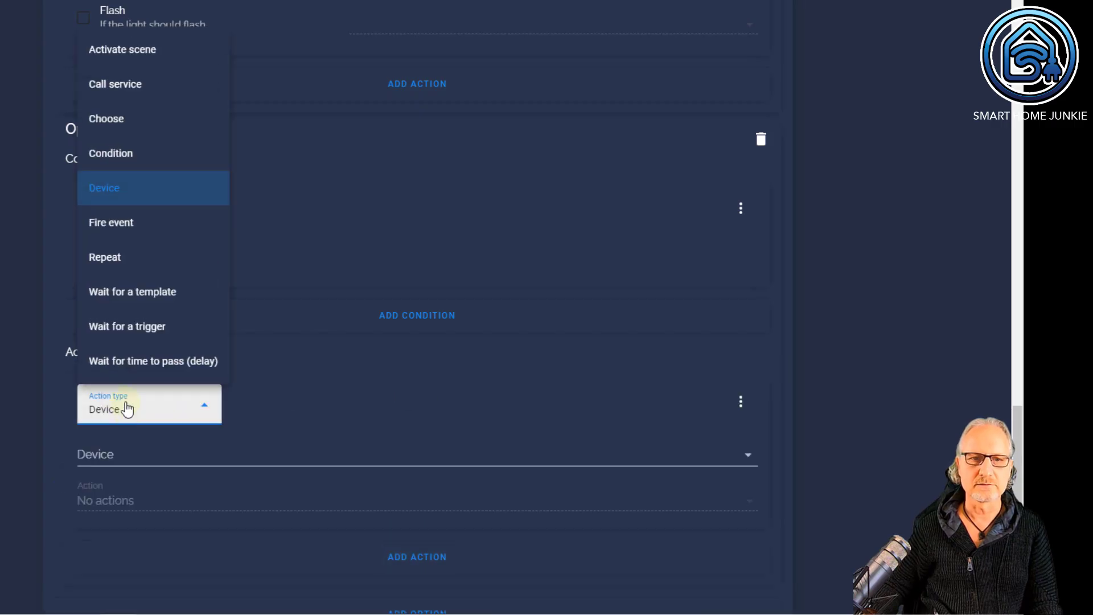
click(100, 84)
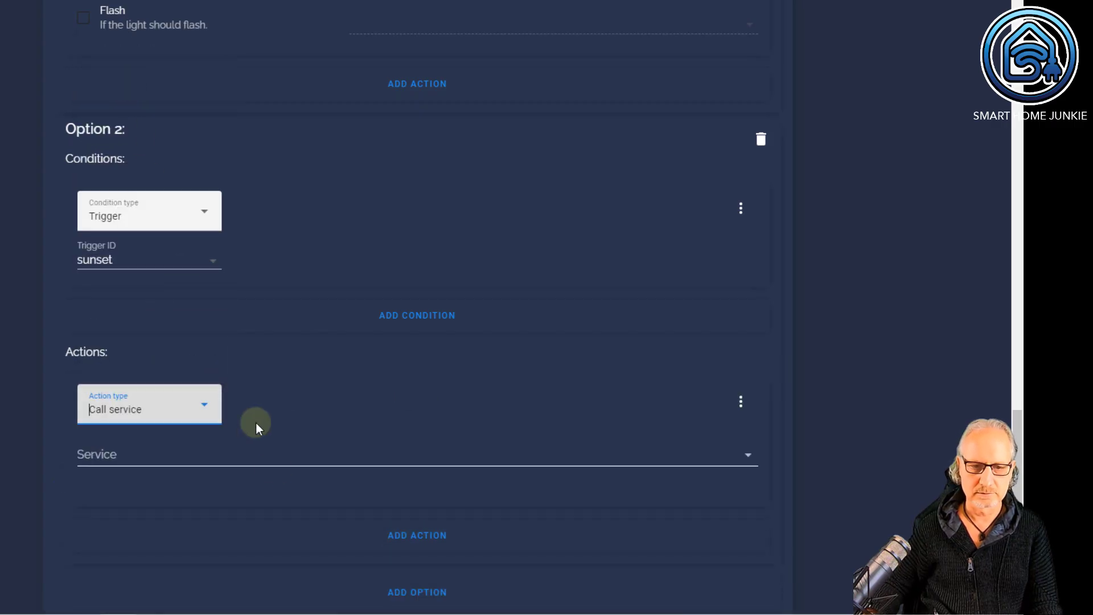
click(274, 456)
text(light)
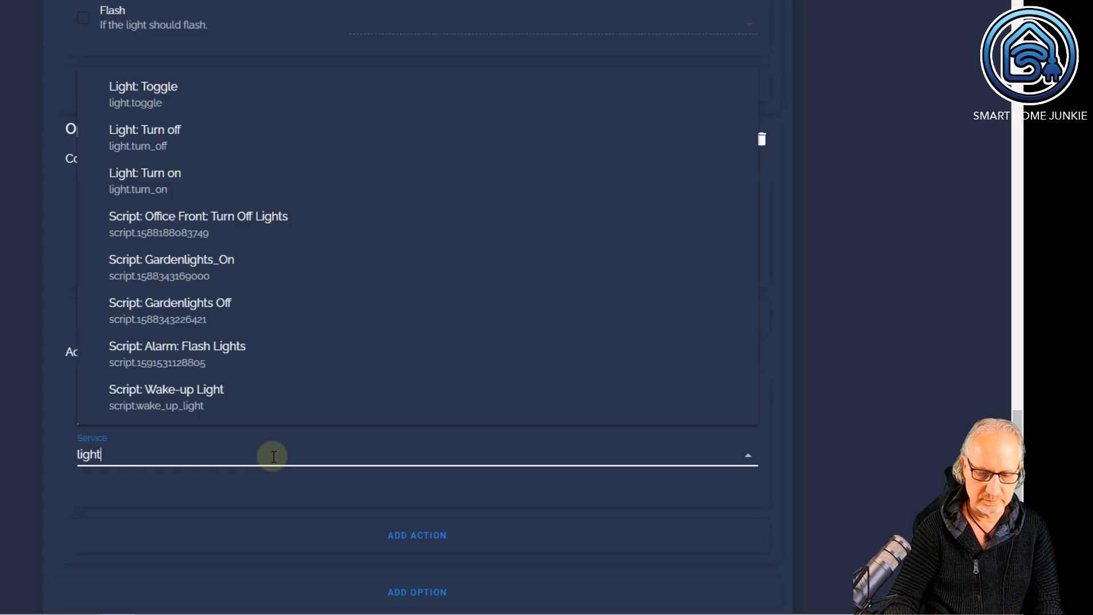
text(.turn)
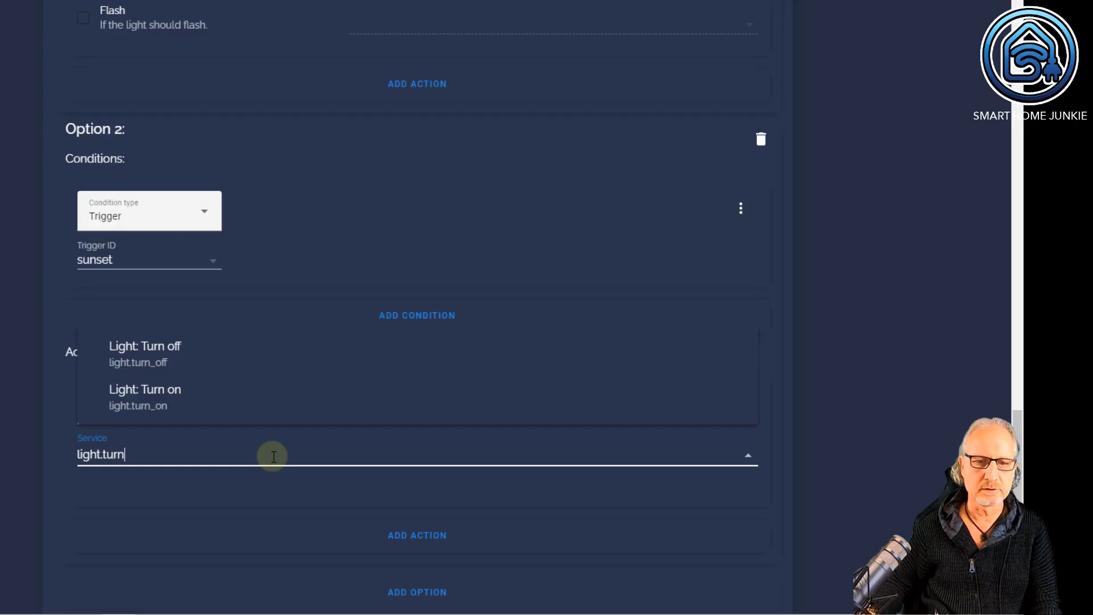
click(172, 398)
Target the Garden Spots entity with Option 2's turn-on action.
scroll(260, 431, down, 5)
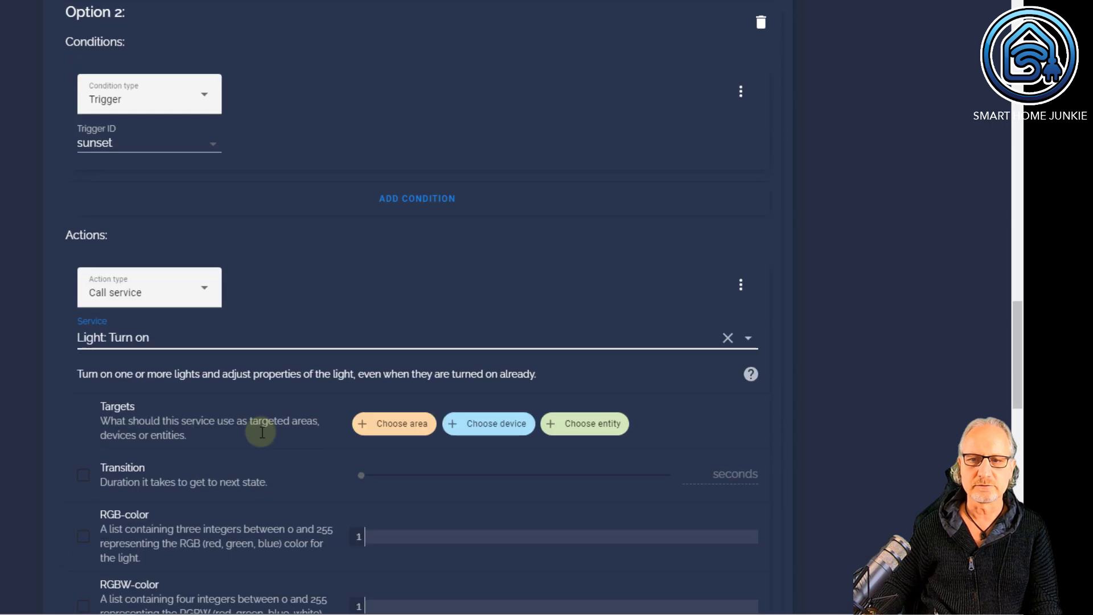
click(573, 252)
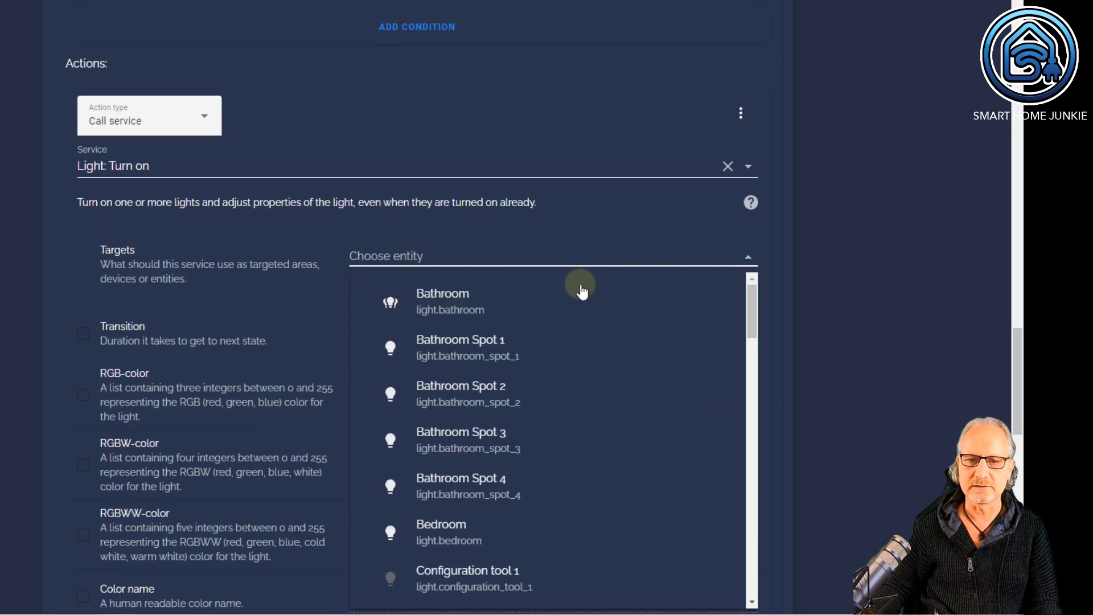
scroll(582, 321, down, 6)
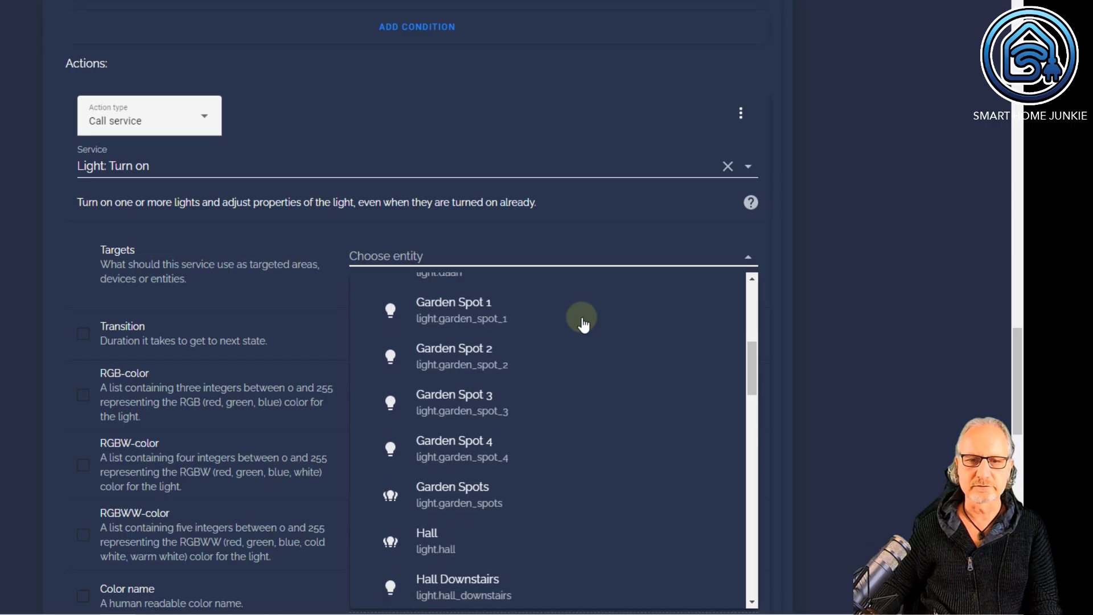
click(466, 493)
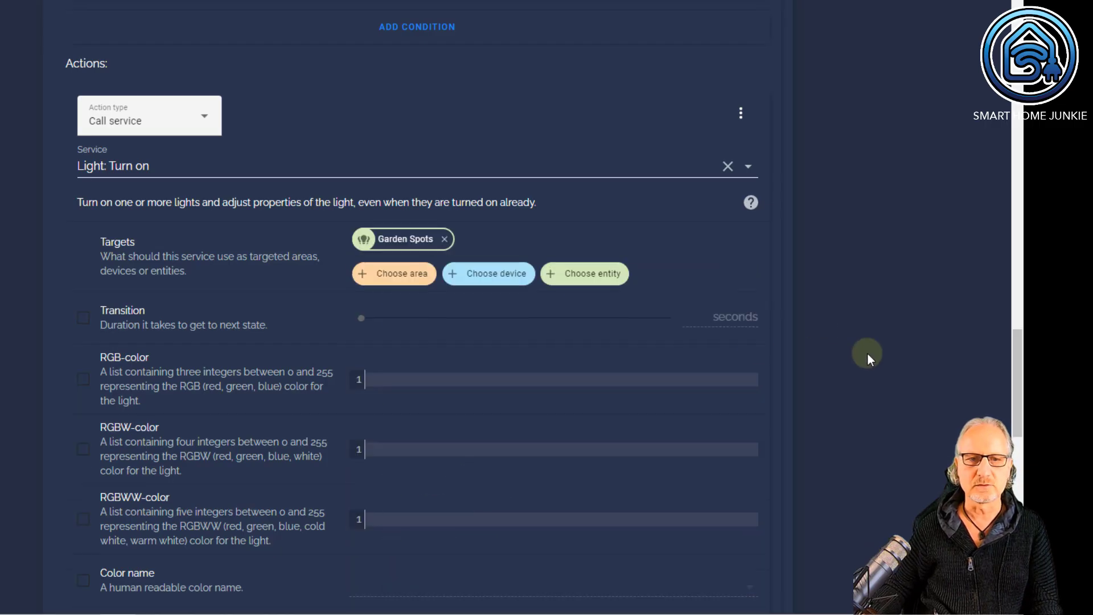
scroll(868, 353, up, 20)
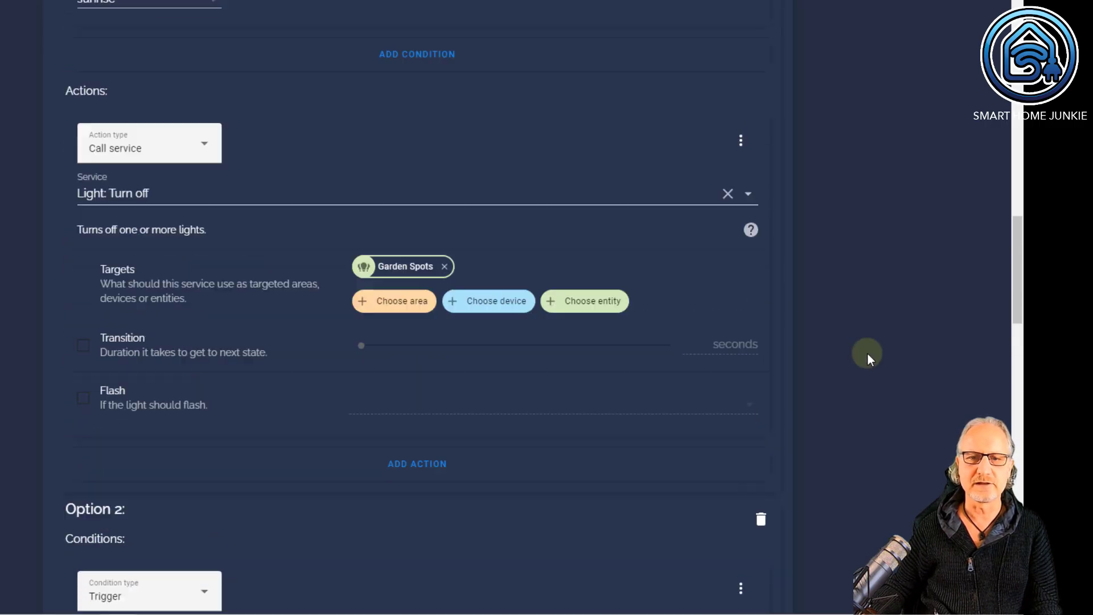
scroll(868, 354, up, 15)
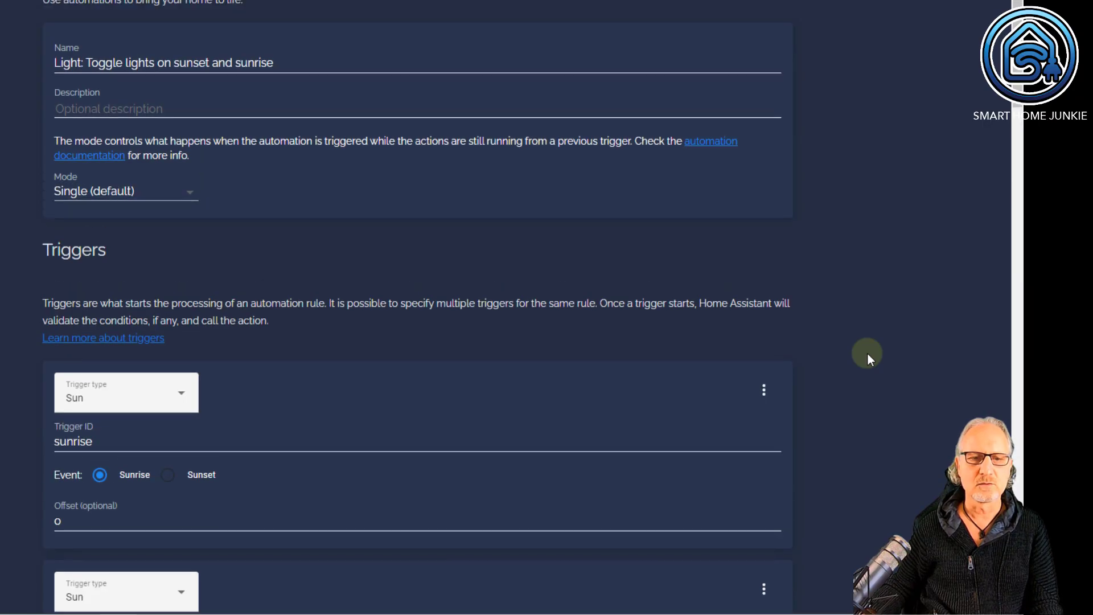
Review the sunset and sunrise automation's triggers and both Choose options, and return to the automations list.
scroll(868, 353, down, 5)
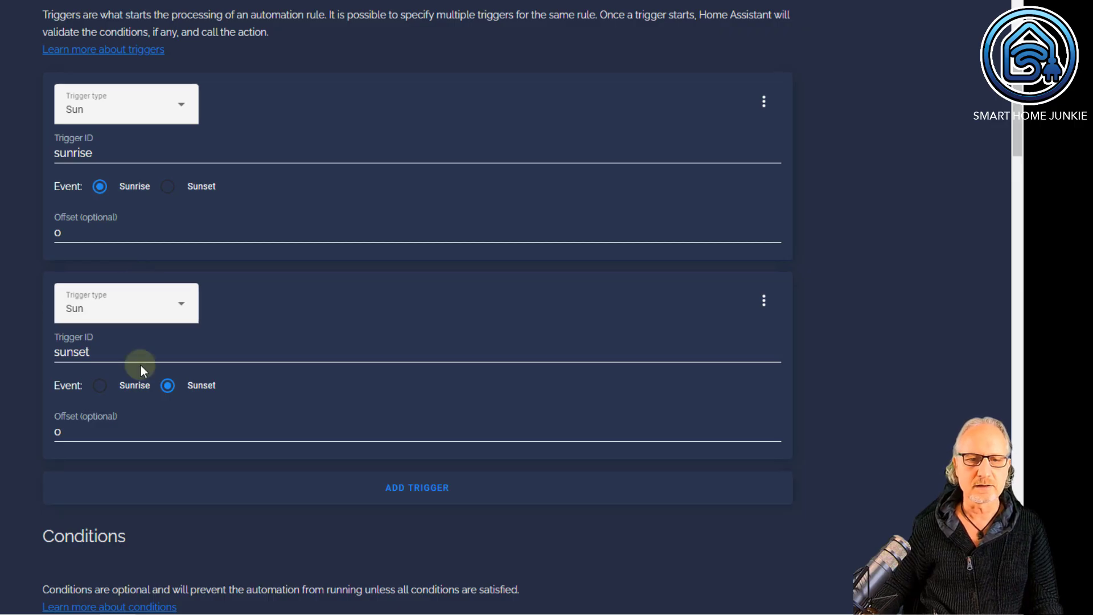
scroll(141, 364, down, 10)
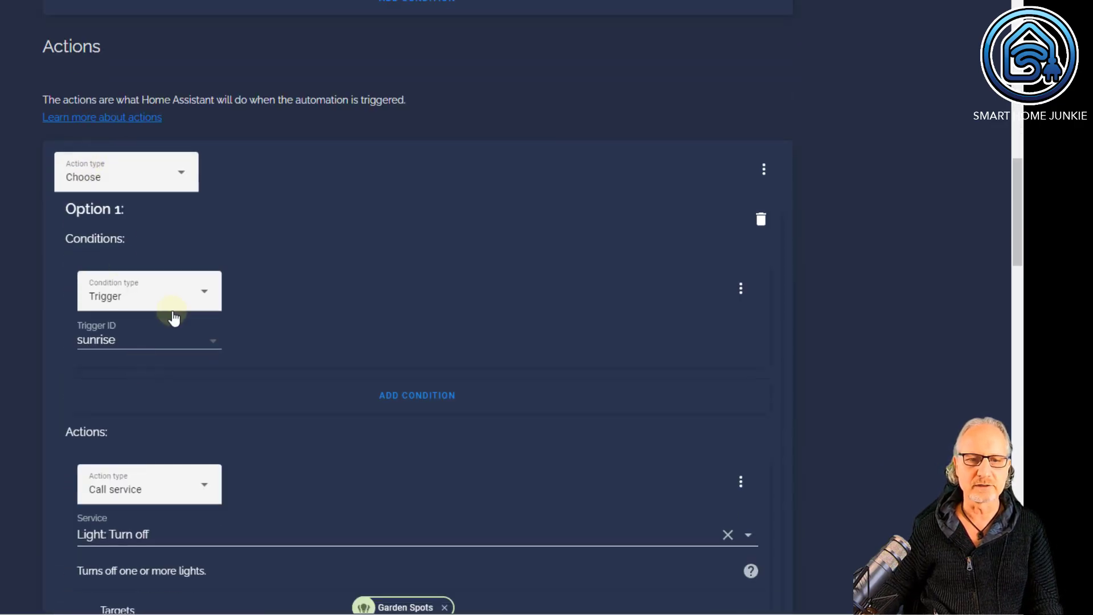
scroll(153, 374, down, 4)
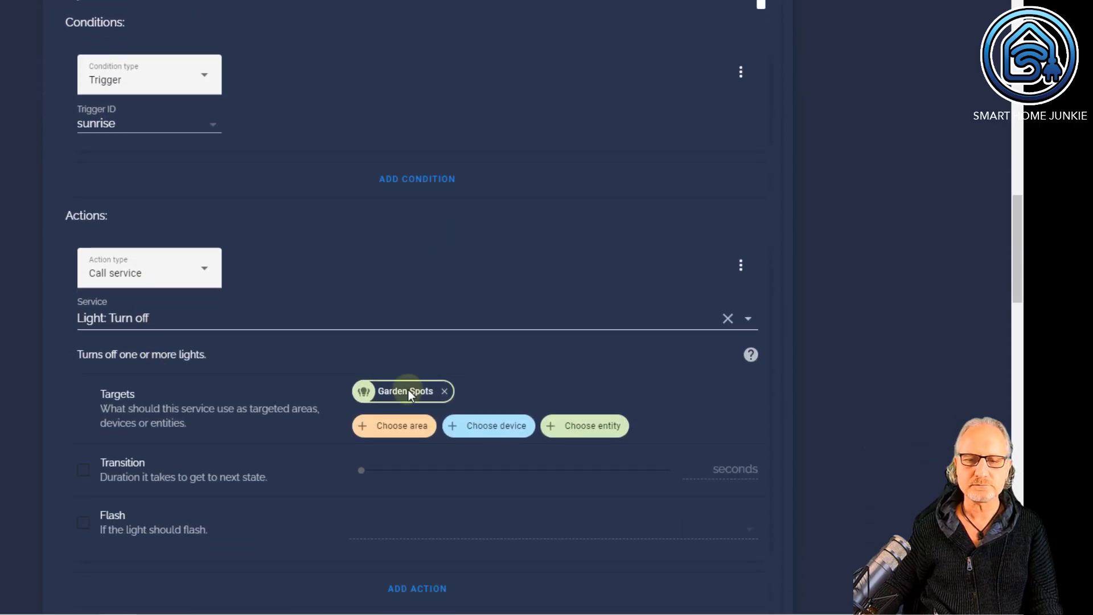
scroll(409, 393, down, 10)
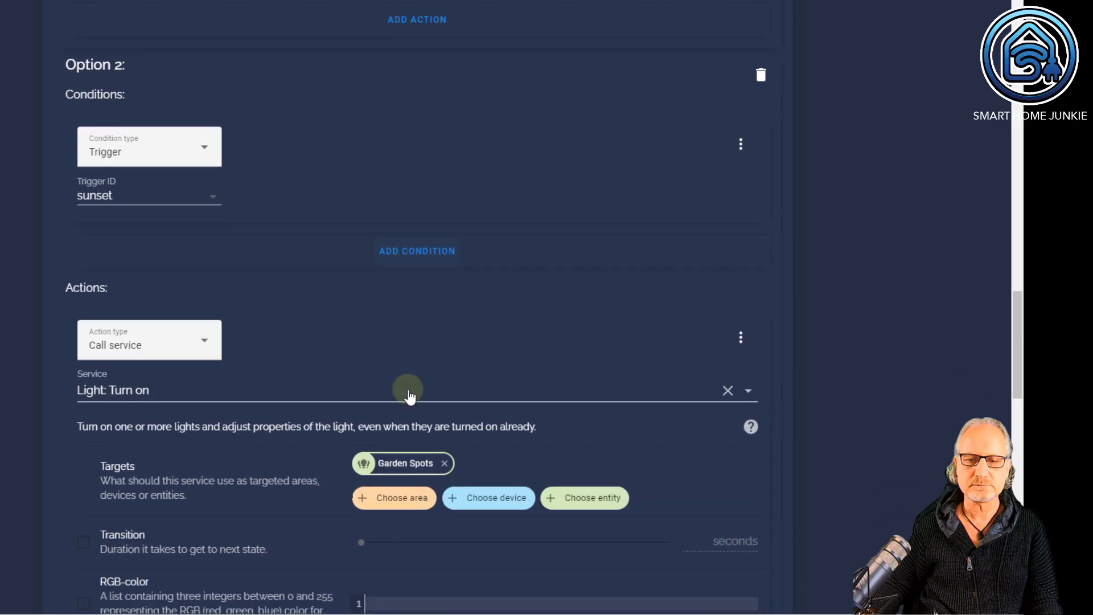
scroll(408, 393, down, 2)
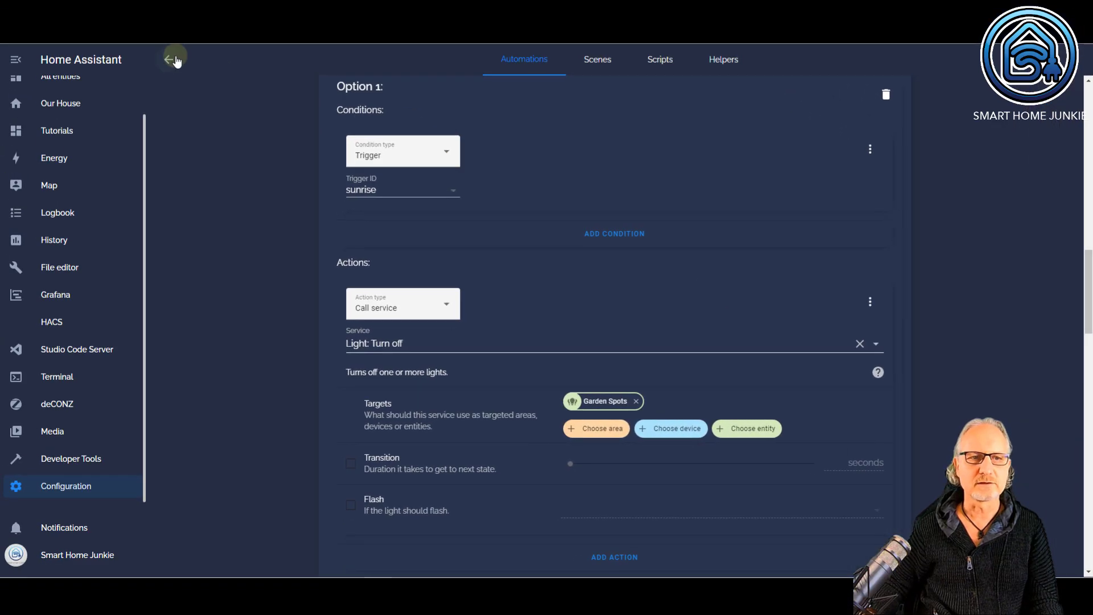
click(169, 58)
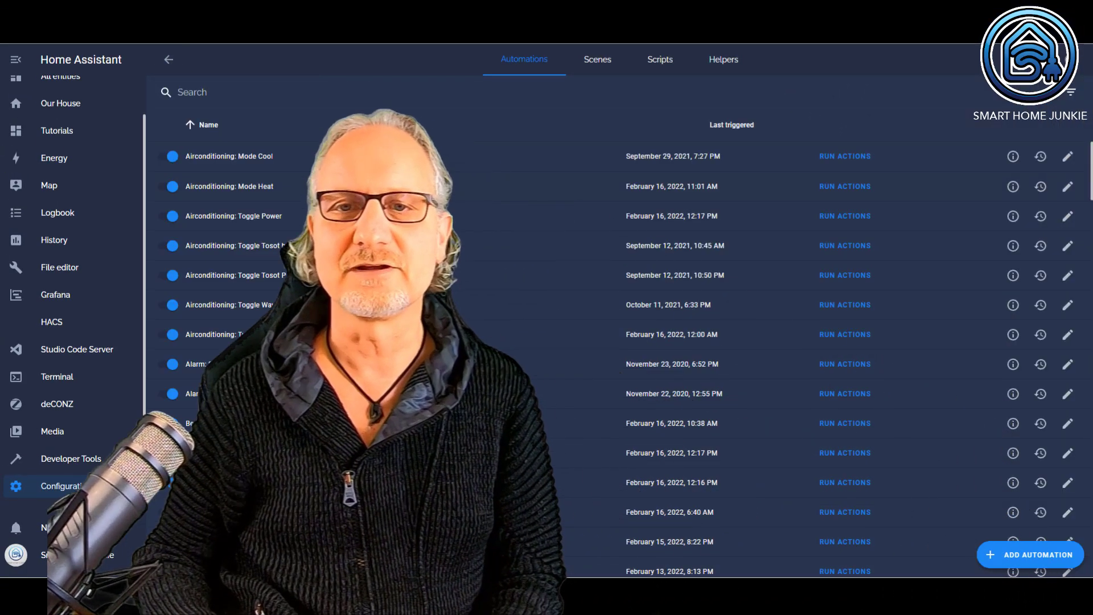